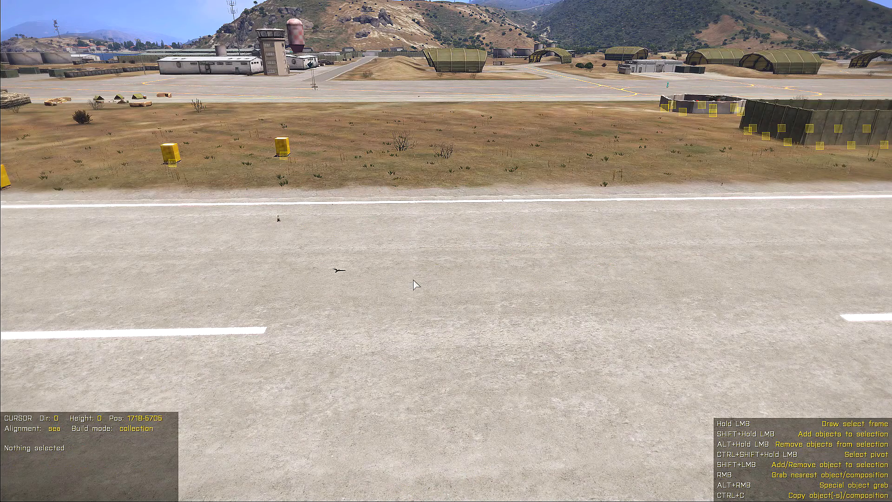
Open the collection library over the runway scene
scroll(453, 295, up, 2)
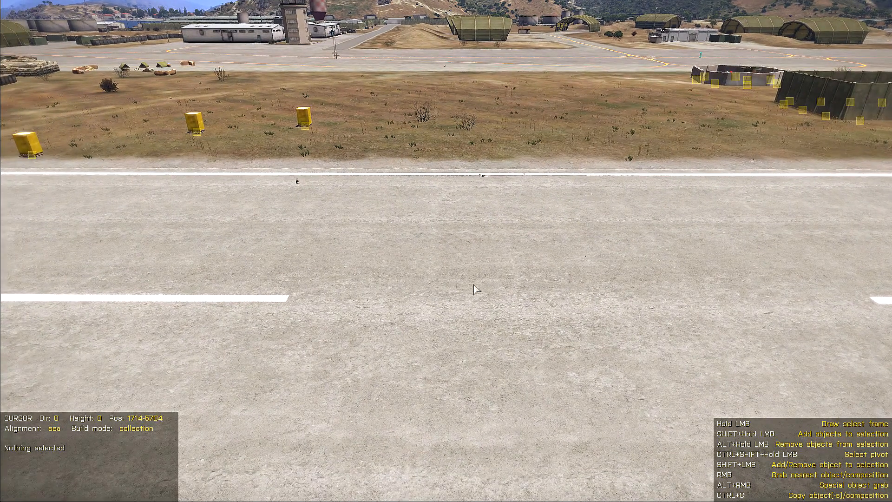
scroll(475, 289, up, 1)
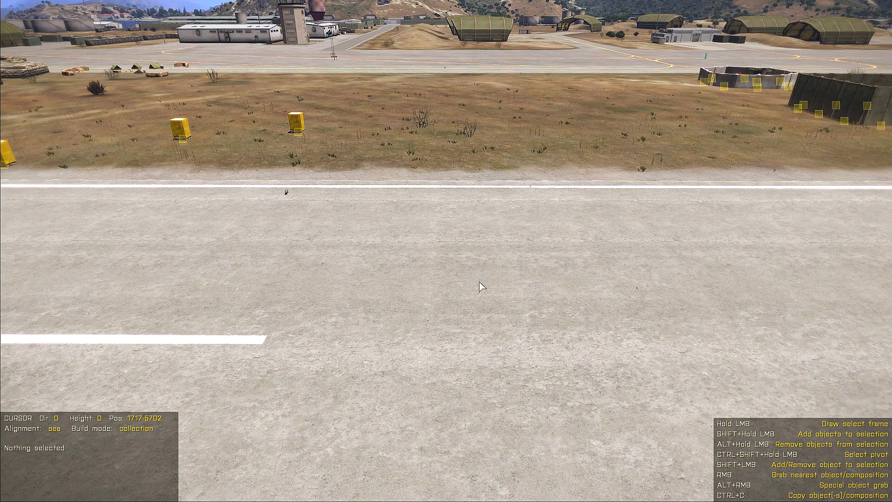
key(space)
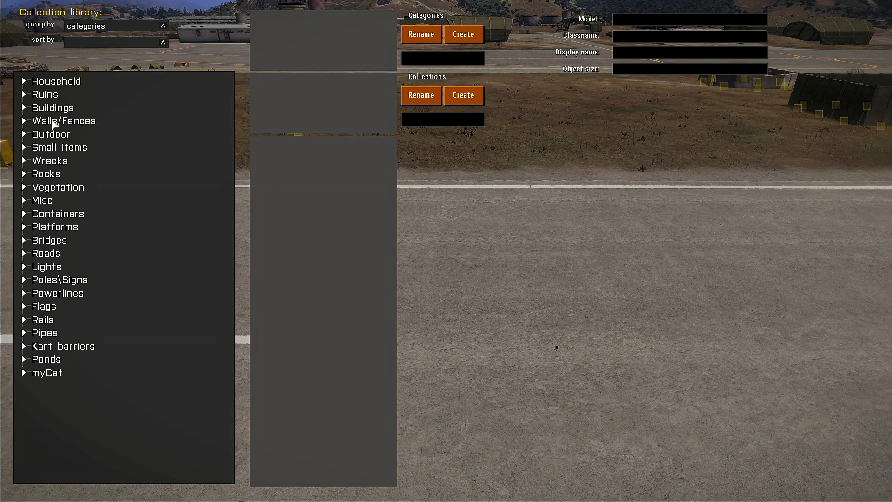
Look through the objects in the Household and myCat categories, collapsing each category again
click(24, 82)
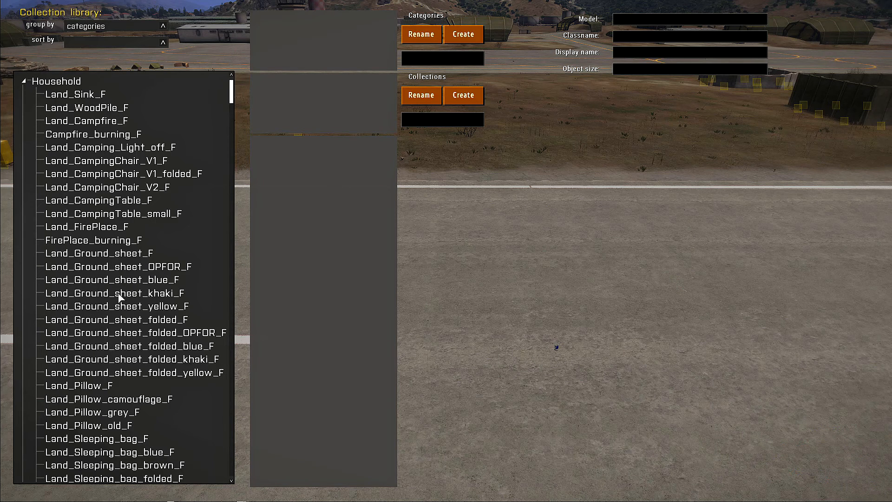
click(24, 82)
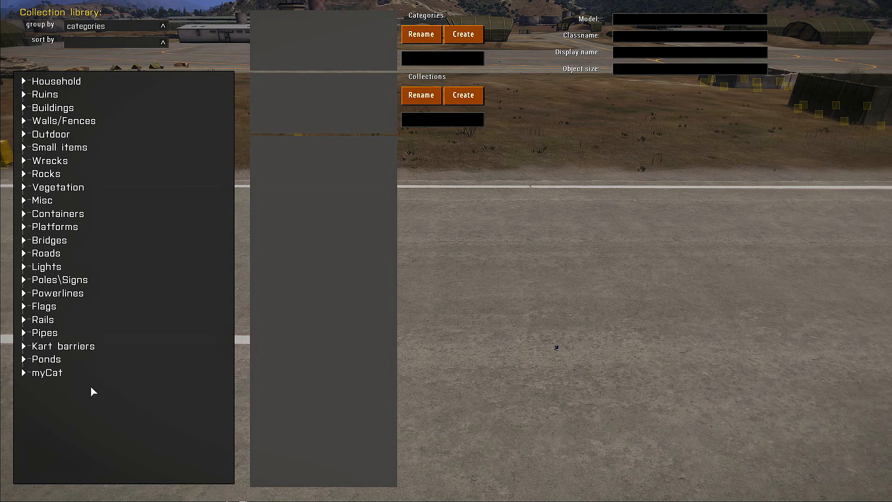
click(24, 374)
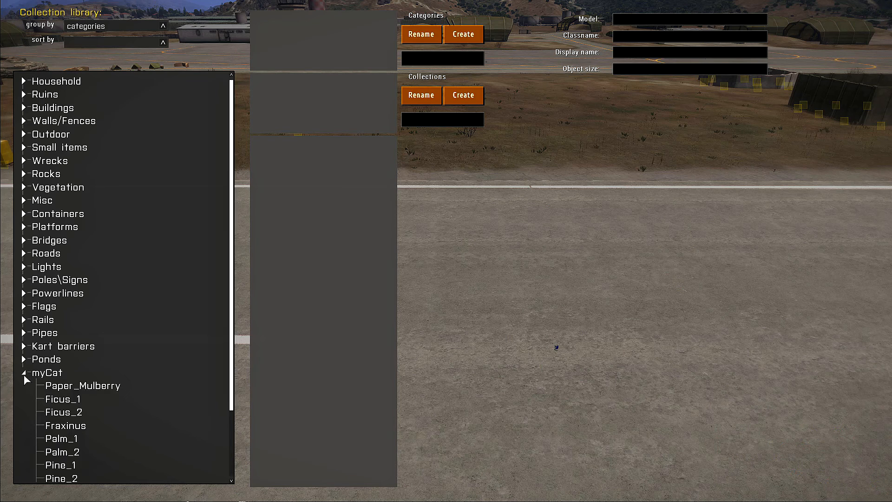
scroll(64, 396, down, 3)
click(28, 293)
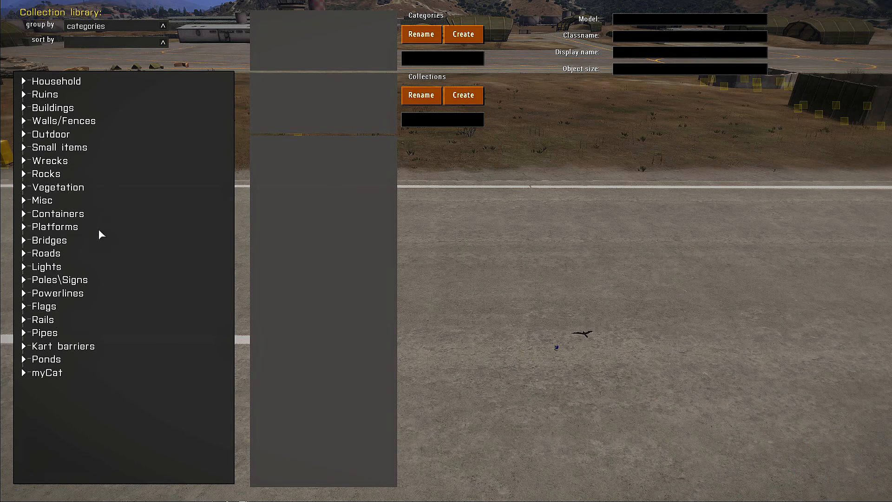
Set the library grouping to no grouping so all objects form one flat list
click(163, 27)
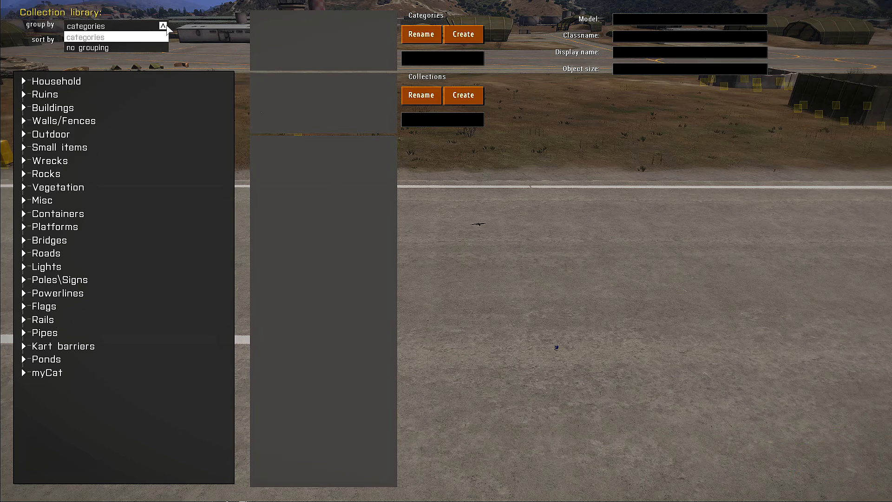
click(86, 48)
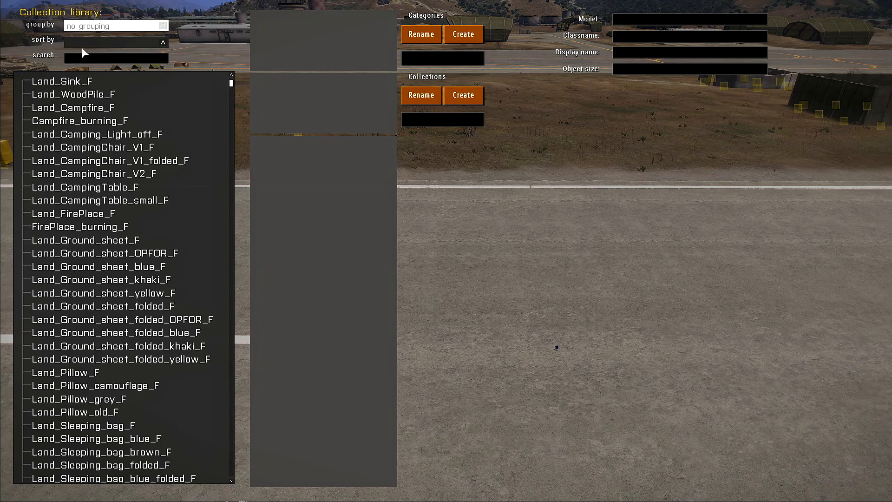
mouse_move(229, 86)
mouse_down()
mouse_move(225, 158)
mouse_move(232, 80)
mouse_up()
scroll(104, 325, up, 8)
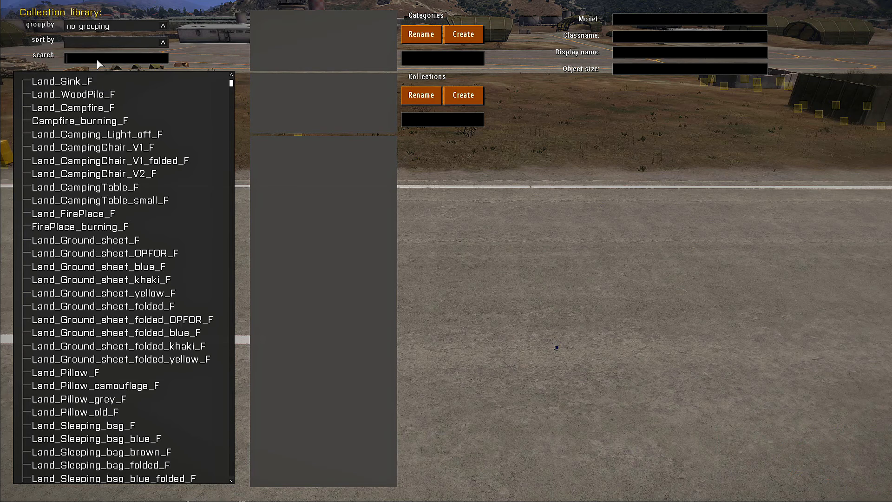
Search the ungrouped object library for BARREL, and clear the search text
text(BARREL)
key(Return)
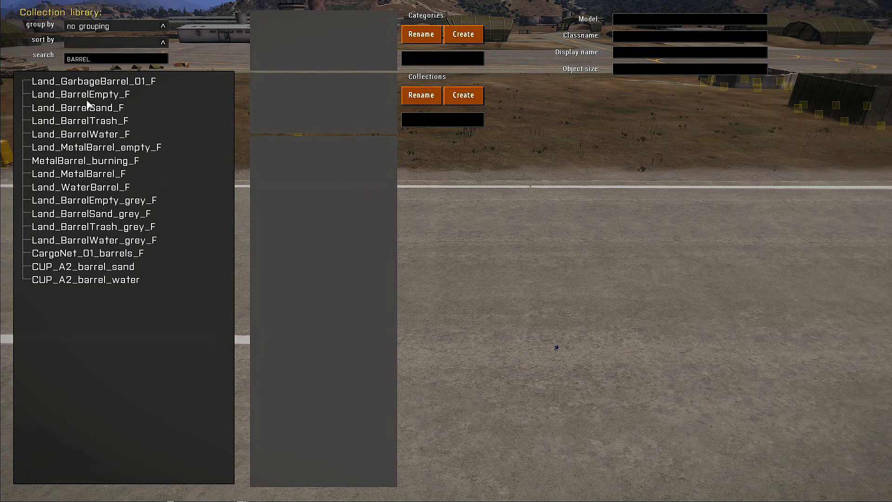
drag(109, 59, 34, 58)
key(BackSpace)
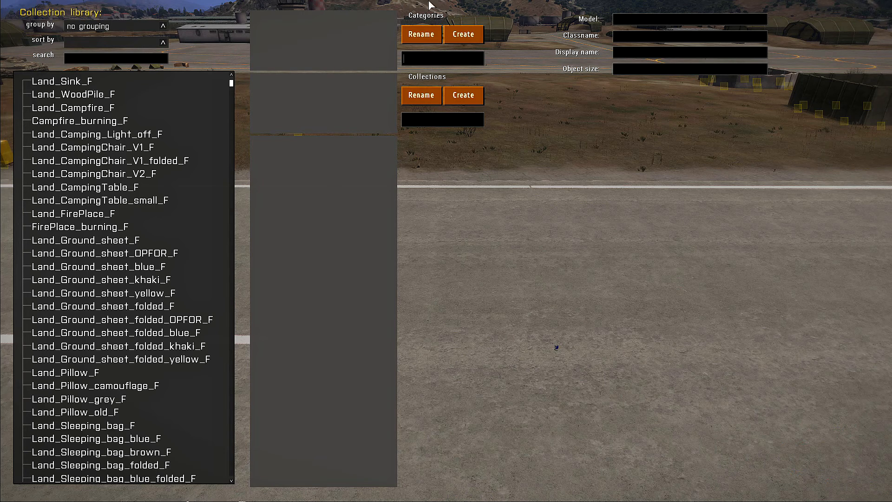
Create a new category named myCollectionCategory
click(430, 59)
text(MYcOLLECTIONcATEGORY)
key(BackSpace)
key(BackSpace)
key(BackSpace)
key(BackSpace)
key(BackSpace)
key(BackSpace)
key(BackSpace)
key(BackSpace)
key(BackSpace)
key(BackSpace)
key(BackSpace)
key(BackSpace)
key(BackSpace)
key(BackSpace)
key(BackSpace)
key(BackSpace)
key(BackSpace)
key(BackSpace)
key(BackSpace)
key(BackSpace)
text(myCollectionCategory)
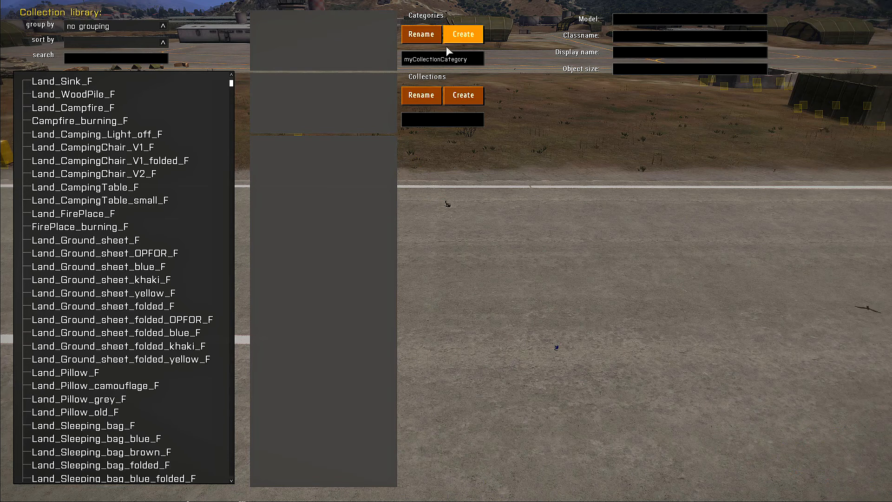
click(472, 35)
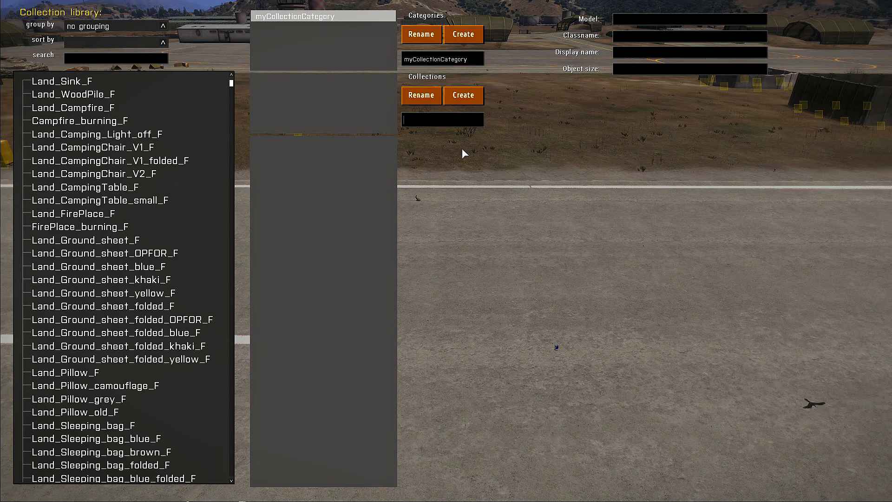
Create a collection named myCol_1 inside myCollectionCategory
text(myC)
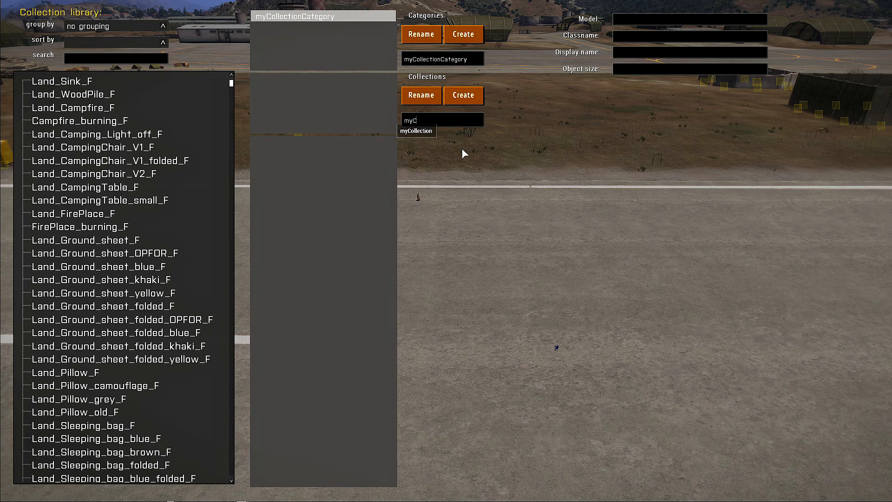
text(ol_1)
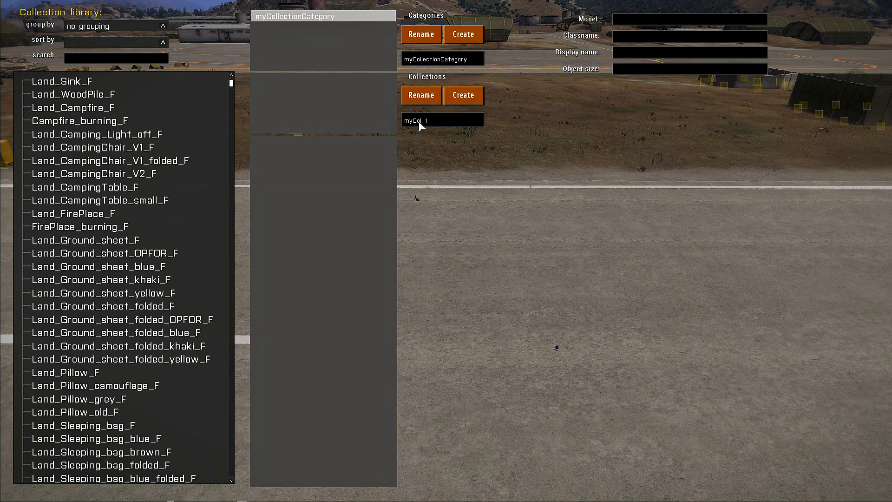
click(469, 96)
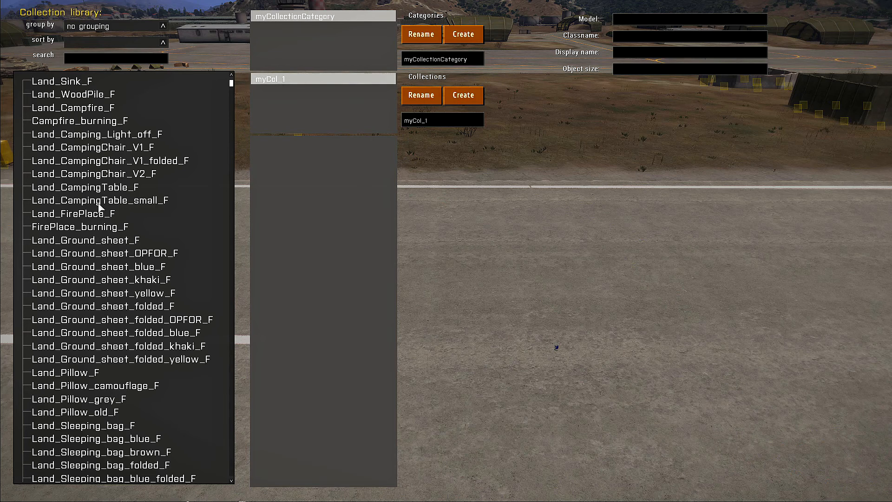
Preview library objects from Land_Sunshade_01_F down to Land_ConcretePipe_F, including the sunshade variants and Land_ToiletBox_F
scroll(71, 287, down, 7)
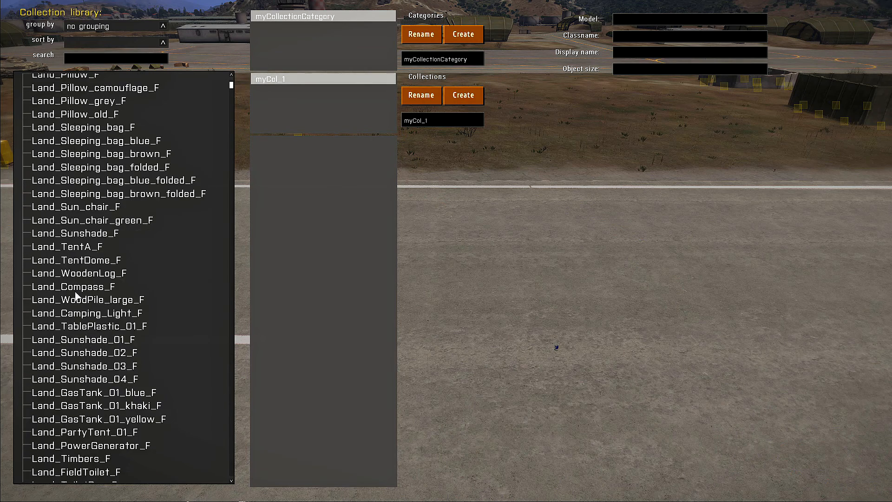
click(85, 339)
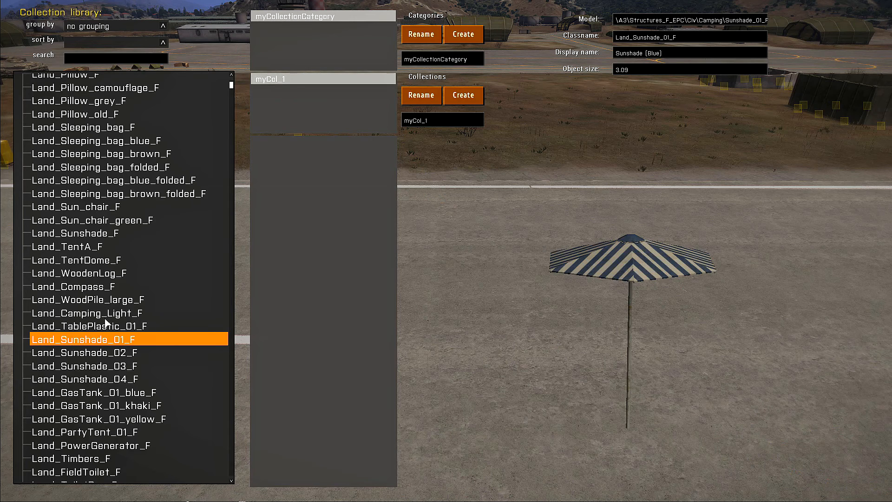
key(Down)
key(Down)
key(Down)
scroll(104, 317, down, 3)
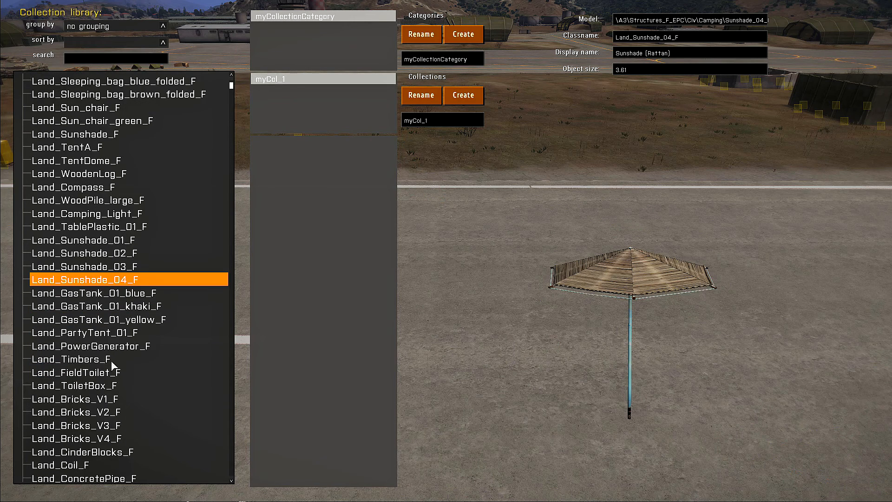
click(96, 357)
click(94, 388)
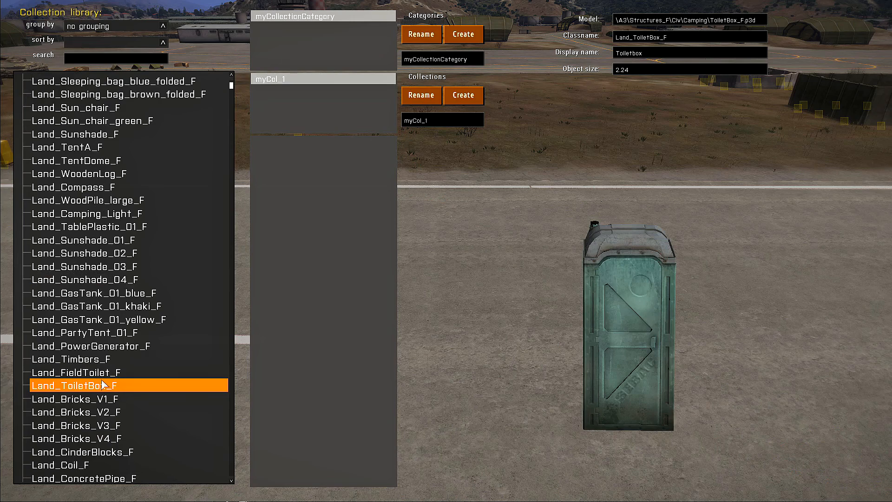
click(111, 412)
scroll(122, 425, down, 3)
click(86, 408)
click(94, 380)
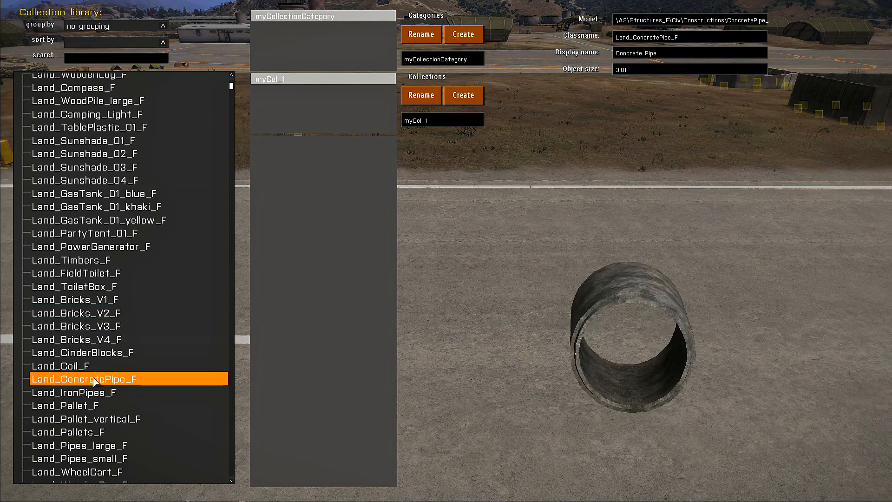
click(101, 367)
Find Land_Pallets_F in the library and add it to the myCol_1 collection
click(97, 432)
scroll(101, 418, down, 3)
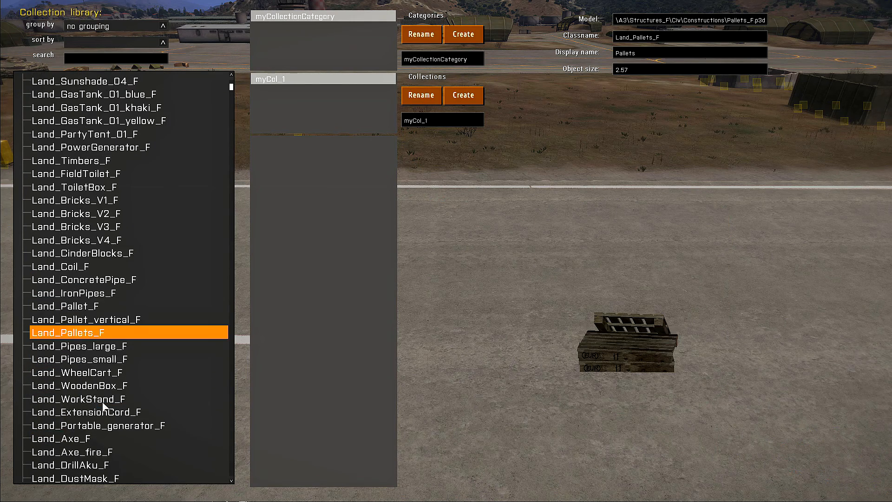
key(Down)
key(Down)
key(Up)
key(Up)
key(Return)
Preview the neighbouring pallet objects and add Land_Pallet_F to the myCol_1 collection
key(Up)
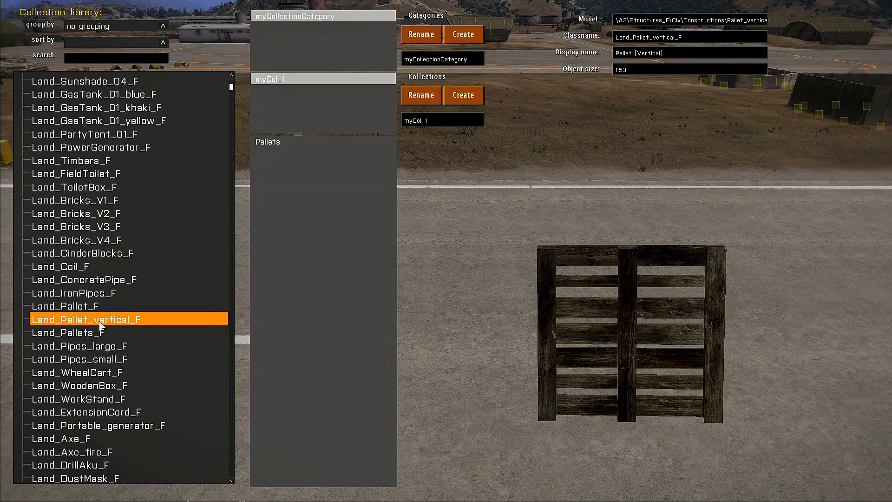
scroll(77, 327, up, 1)
key(Up)
key(Up)
key(Down)
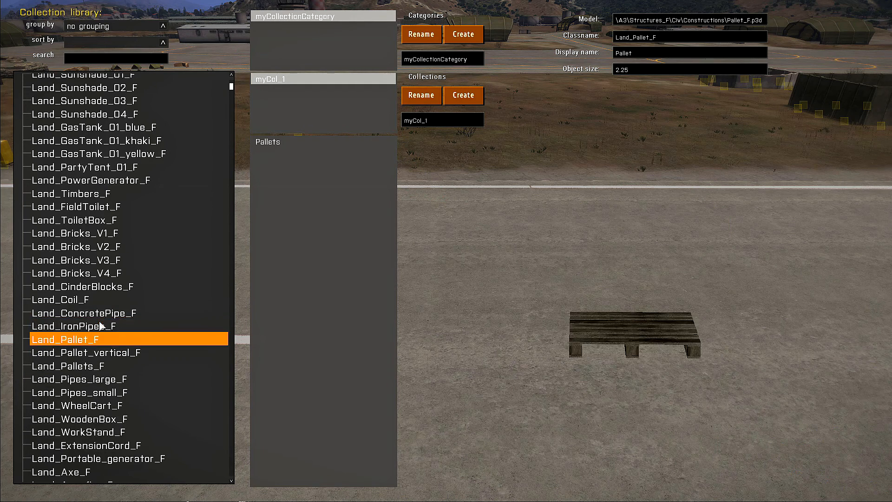
key(Return)
Preview the tool objects in the library from Land_Axe_fire_F onward, including Land_Gloves_F and Land_MultiMeter_F
scroll(104, 361, down, 3)
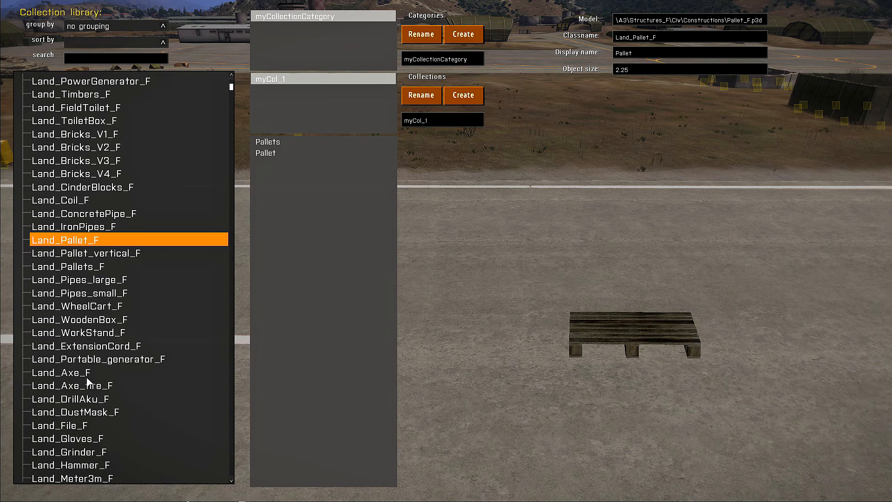
click(96, 389)
key(Down)
key(Down)
key(Down)
key(Down)
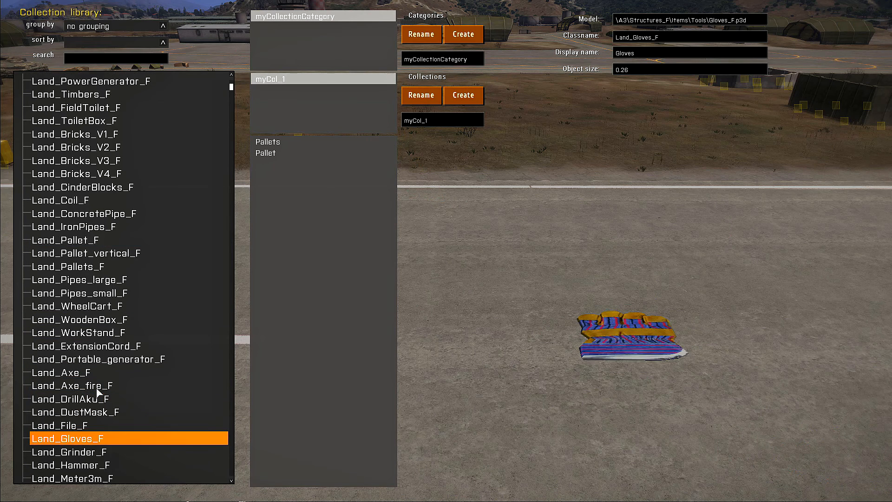
scroll(96, 393, down, 2)
key(Down)
key(Down)
key(Down)
key(Down)
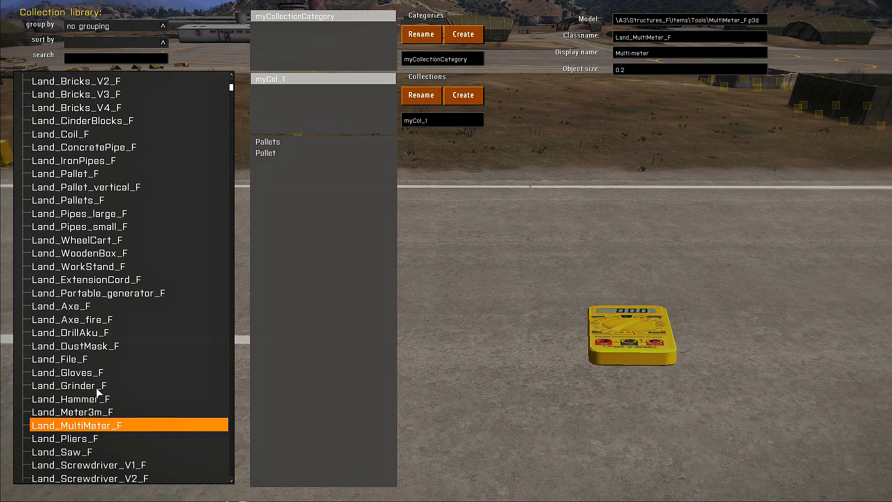
key(Down)
key(Down)
key(Down)
key(Down)
Locate Land_Pallets_stack_F in the library and add it to the myCol_1 collection
scroll(97, 393, down, 3)
key(Down)
key(Down)
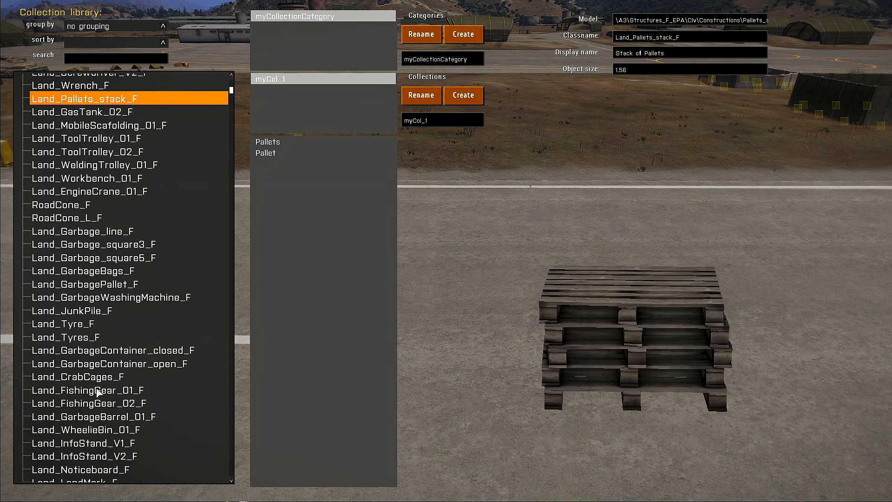
key(Down)
key(Down)
key(Up)
key(Up)
key(Return)
Go through the objects below the pallet stack and add Land_Garbage_line_F to the myCol_1 collection
key(Down)
key(Down)
key(Down)
key(Down)
key(Down)
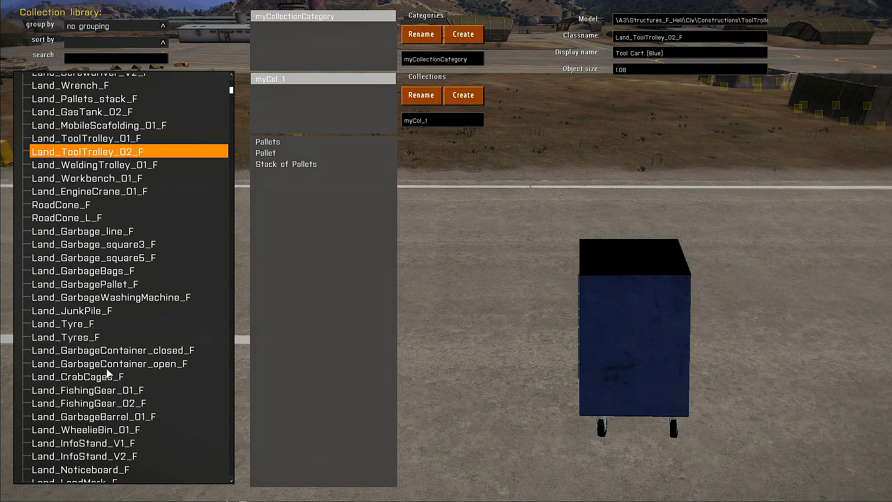
key(Down)
key(Down)
key(Down)
key(Down)
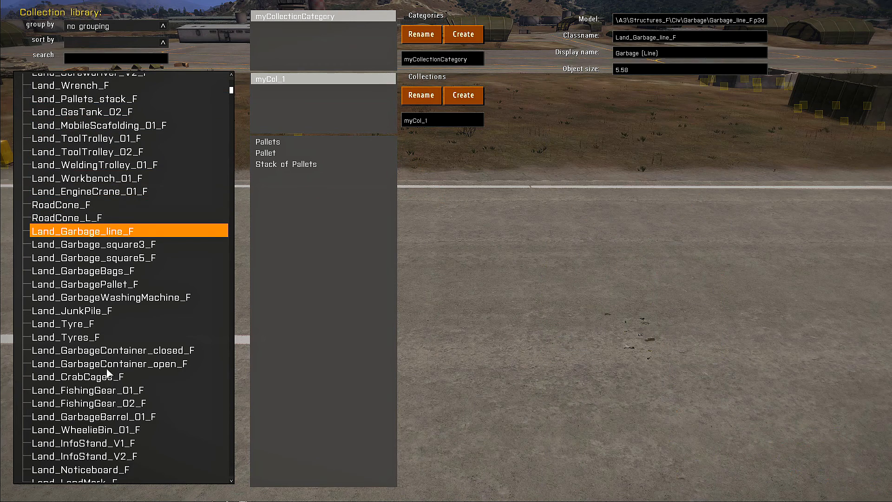
key(Down)
key(Up)
double_click(102, 235)
Add Land_Garbage_square3_F, Land_Garbage_square5_F and Land_GarbageBags_F to the myCol_1 collection
click(108, 242)
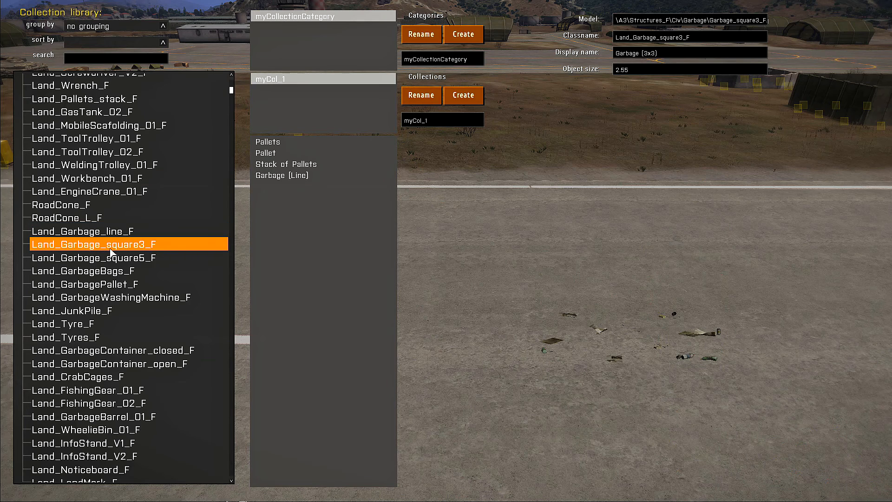
double_click(178, 249)
click(158, 259)
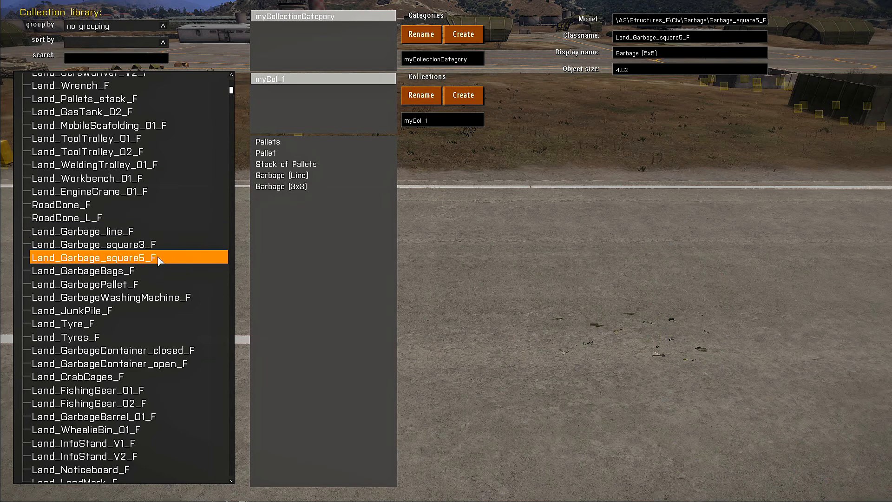
double_click(158, 259)
key(Down)
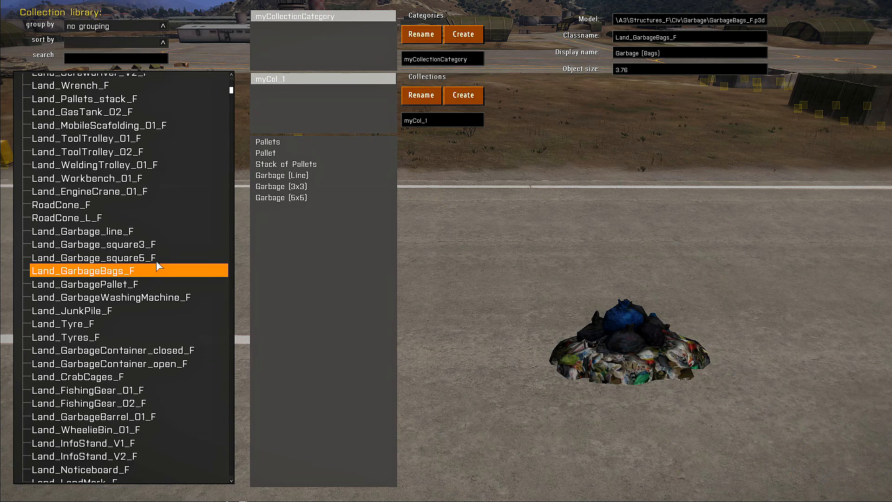
click(126, 284)
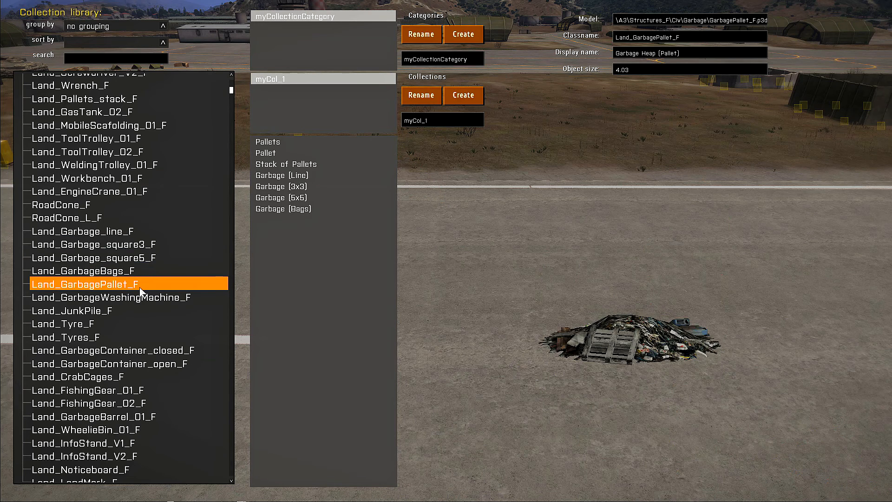
Add Land_GarbagePallet_F, Land_GarbageWashingMachine_F, Land_JunkPile_F and Land_Tyres_F to the myCol_1 collection
double_click(140, 288)
key(Down)
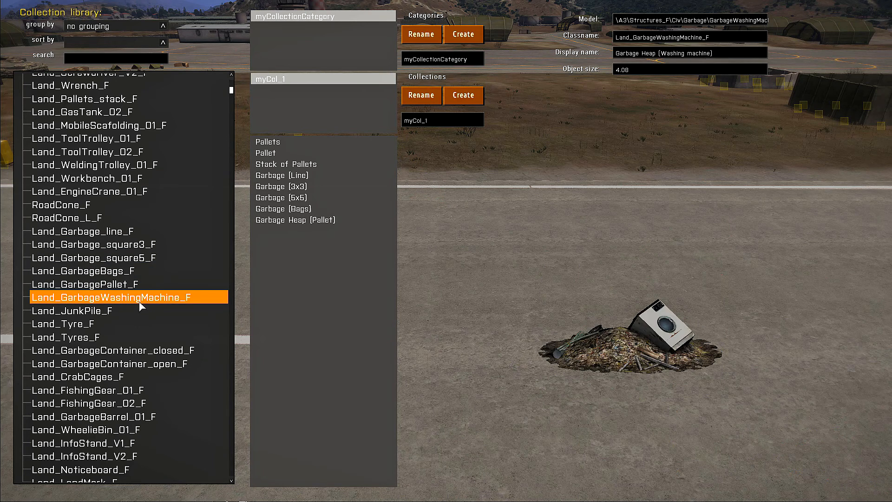
double_click(140, 302)
key(Down)
double_click(137, 310)
key(Down)
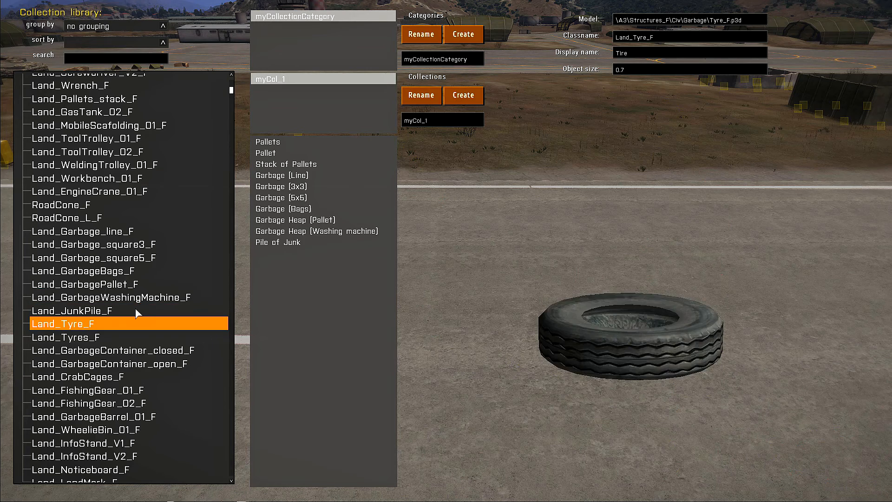
key(Down)
key(Return)
scroll(136, 310, down, 3)
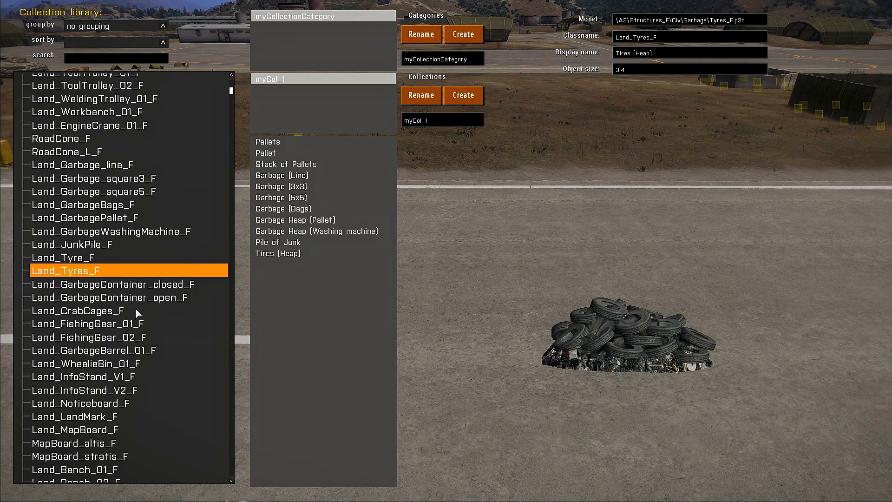
Go past the garbage containers and add Land_CrabCages_F, Land_FishingGear_01_F and Land_FishingGear_02_F to the myCol_1 collection
key(Down)
key(Down)
key(Up)
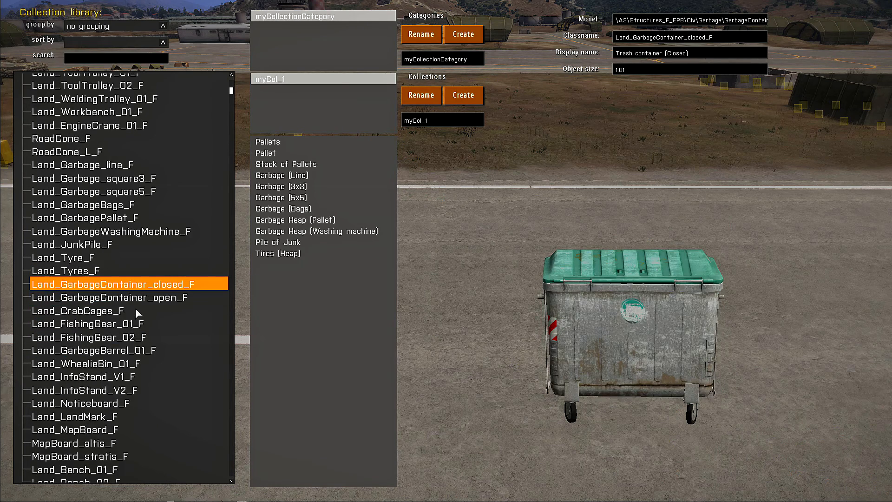
key(Down)
key(Down)
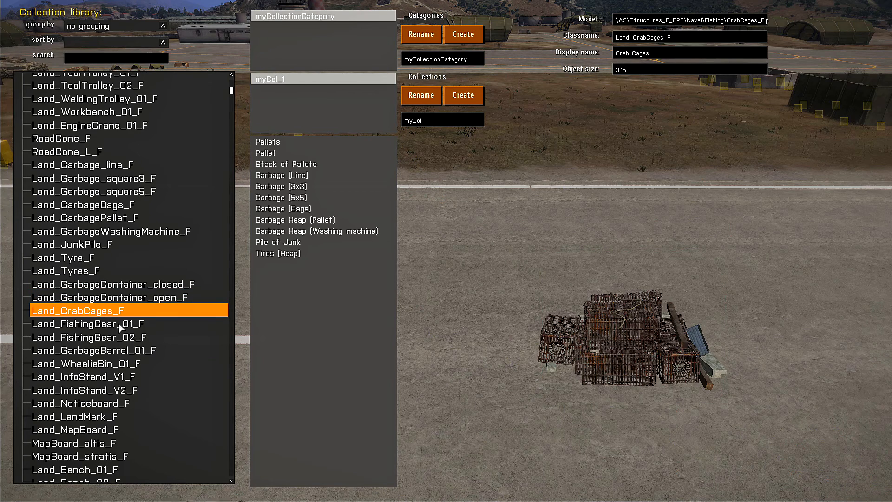
double_click(119, 324)
click(121, 329)
double_click(126, 328)
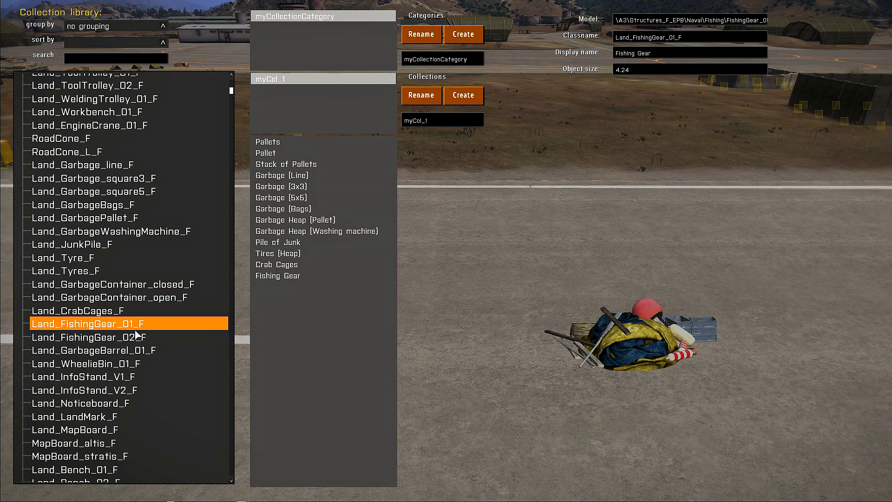
click(137, 336)
double_click(136, 336)
key(Down)
Check the library objects from Land_GarbageBarrel_01_F to Land_InfoStand_V1_F and preview the collection's Pallets entry
scroll(137, 335, down, 5)
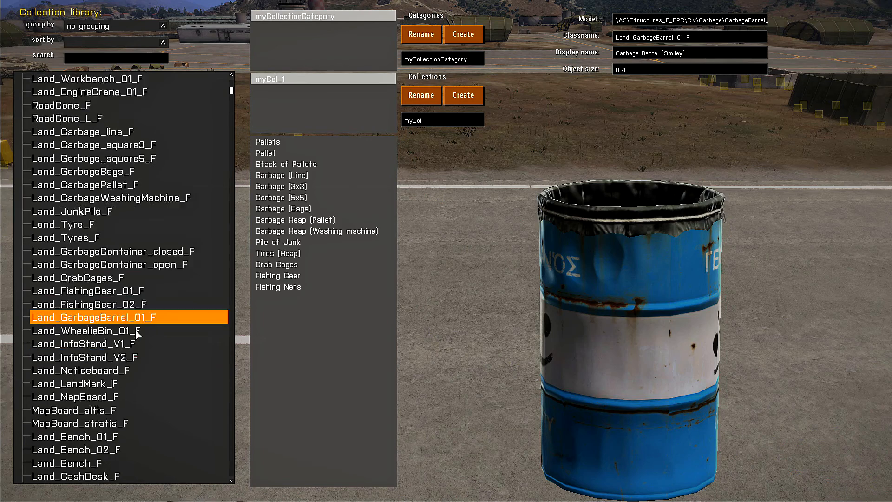
click(123, 298)
click(188, 311)
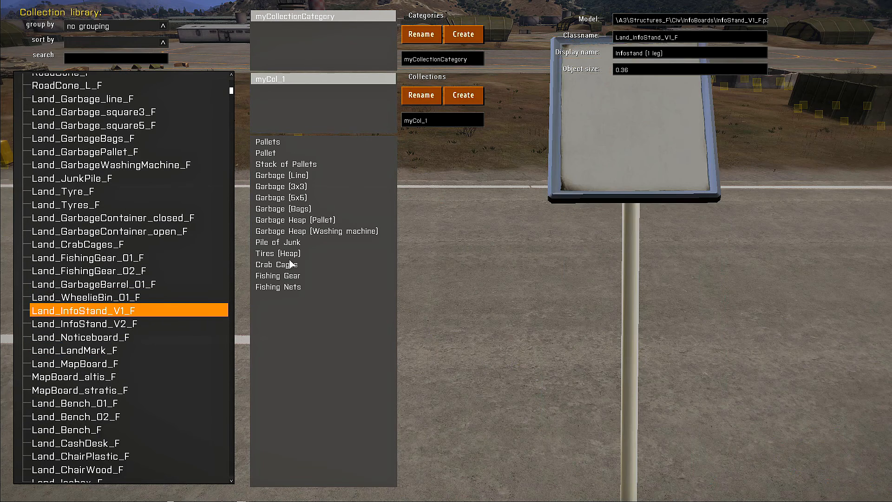
click(282, 141)
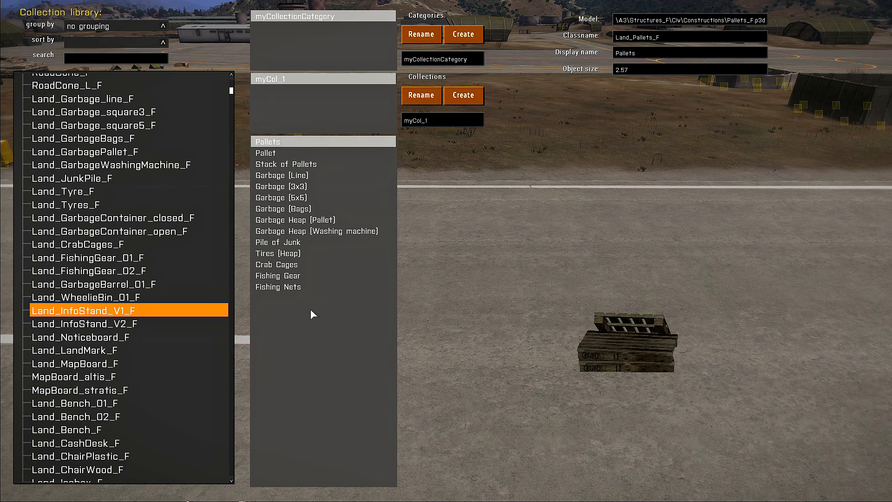
Rename the myCol_1 collection to col_garbage_1 and close the collection library
click(447, 119)
drag(448, 124, 403, 122)
key(BackSpace)
key(BackSpace)
key(BackSpace)
key(BackSpace)
key(BackSpace)
key(BackSpace)
click(404, 98)
key(Escape)
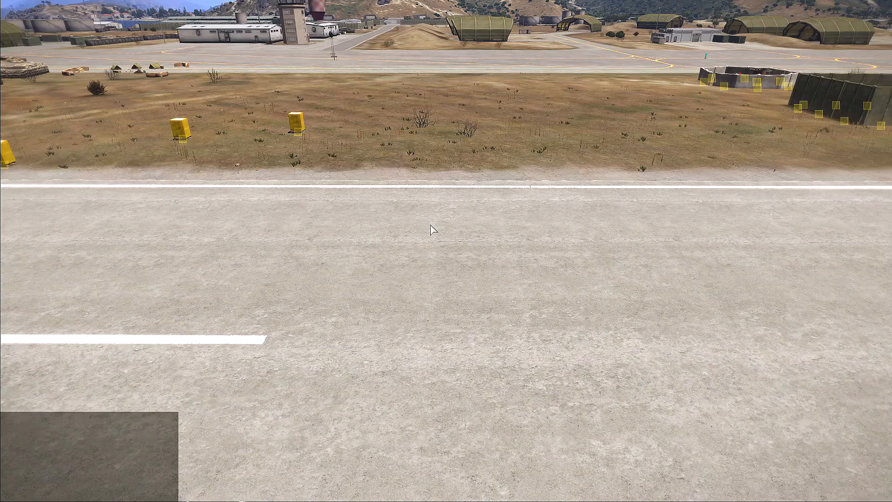
Activate the build tool and choose Collections as the building library for col_garbage_1
key(space)
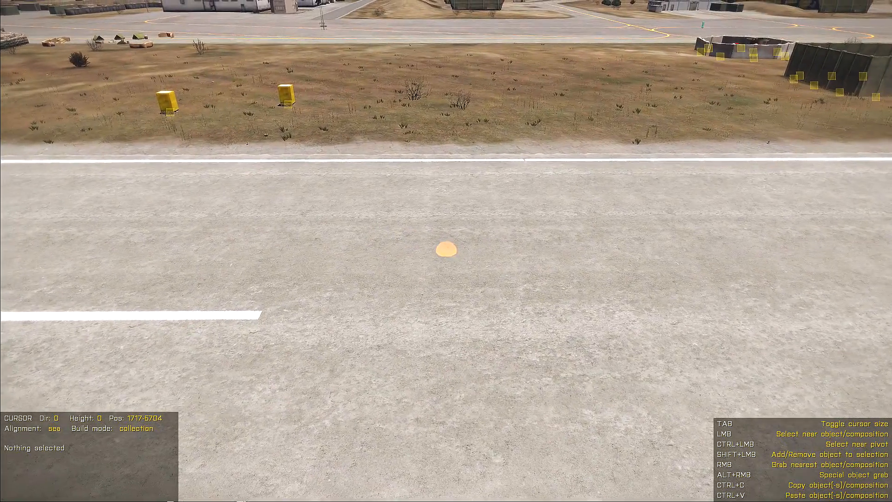
key(1)
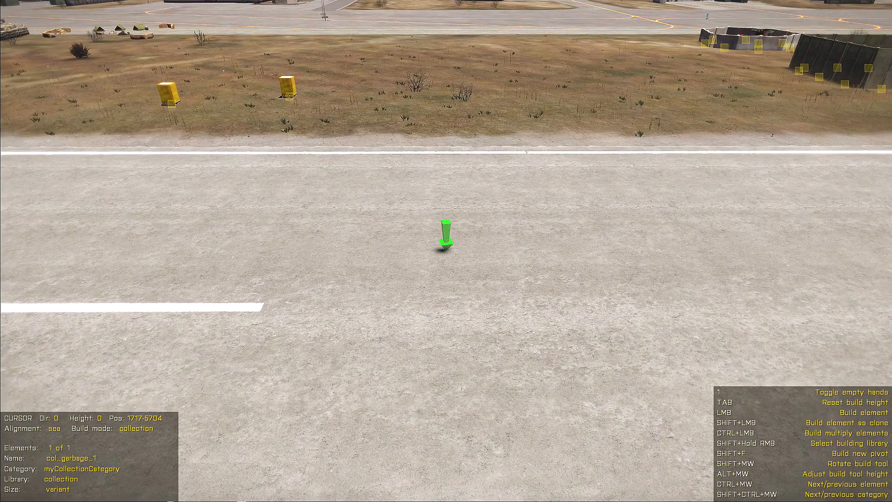
shift+right_click(463, 316)
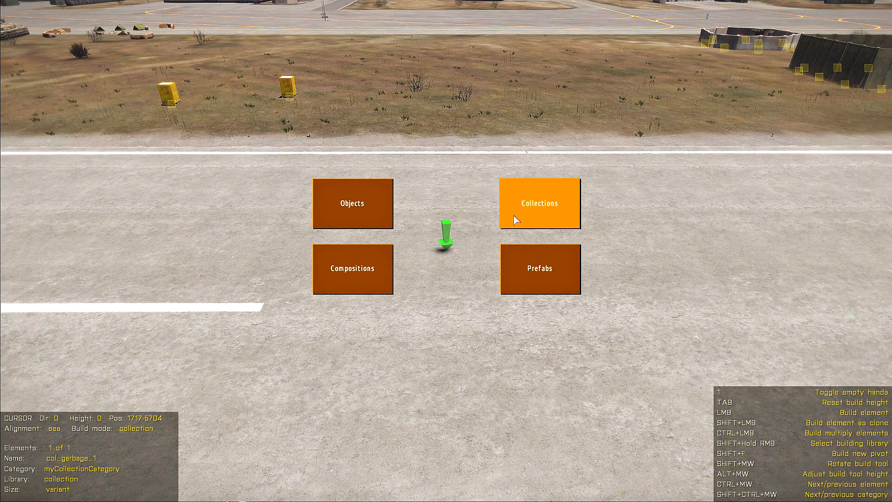
click(534, 212)
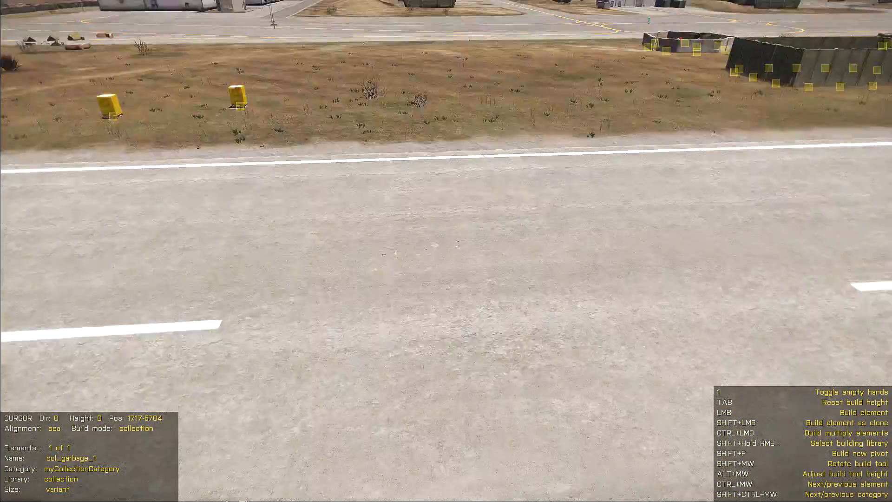
Build about a dozen scattered col_garbage_1 elements around the two bushes on the grass beside the runway, and put the build tool away
key(w)
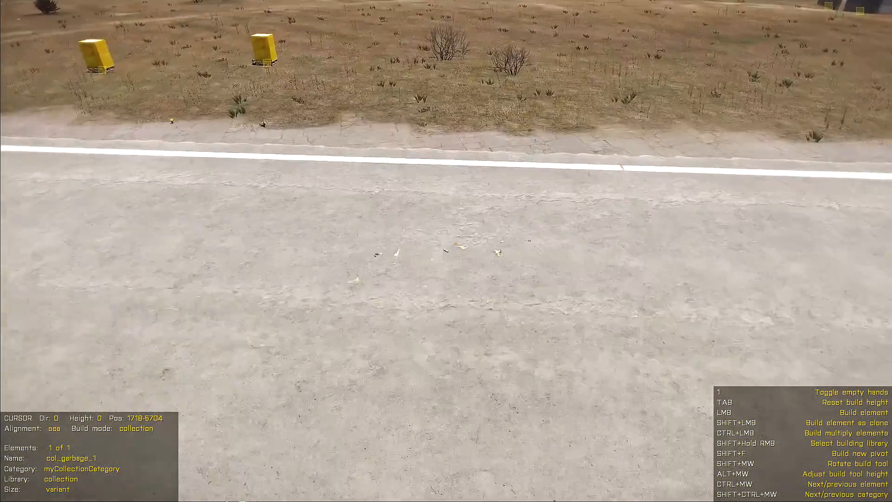
key(d)
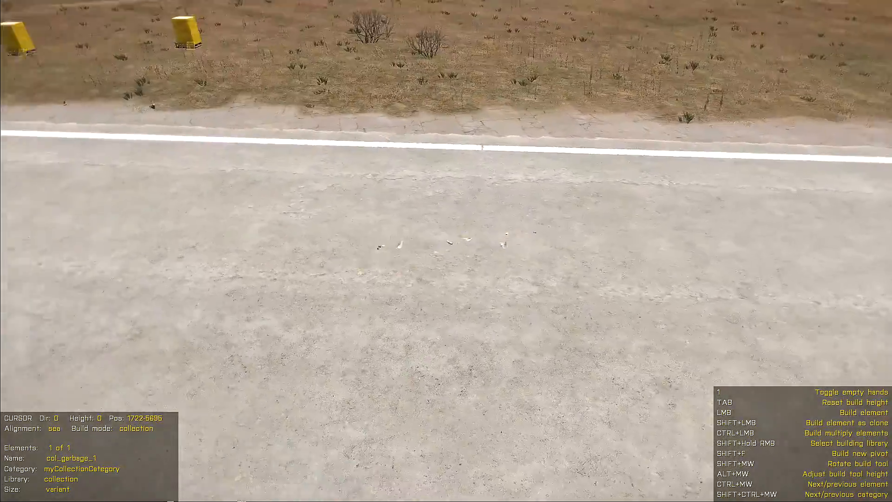
key(a)
key(q)
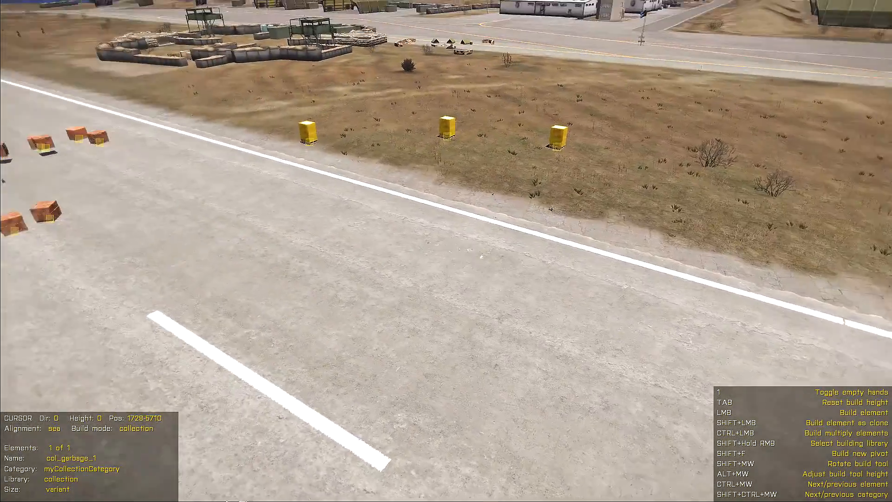
key(w)
key(w)
key(d)
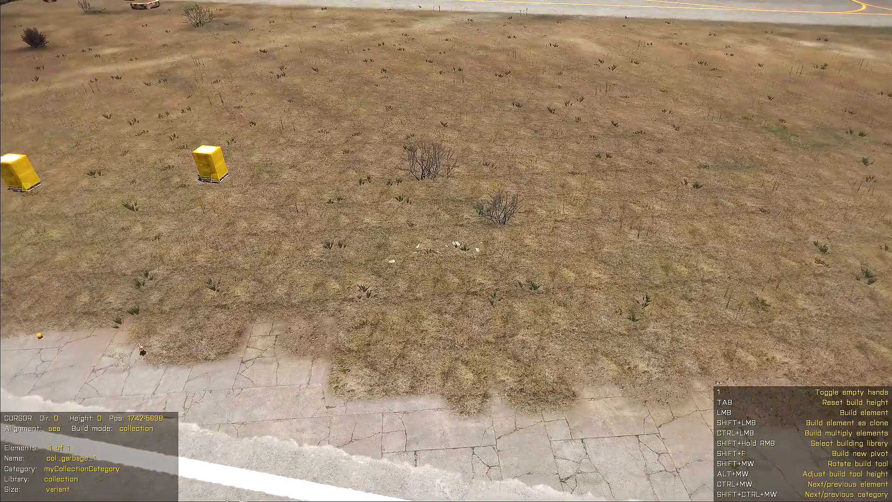
right_drag(446, 251, 475, 271)
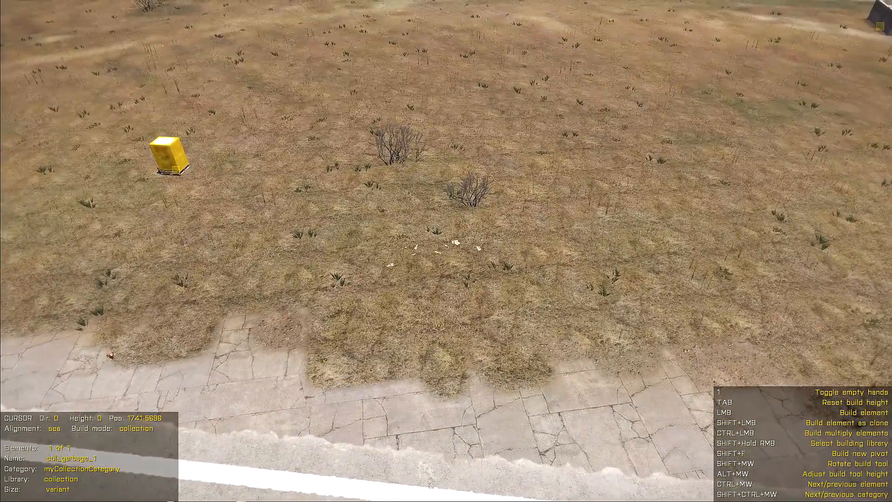
click(362, 238)
click(480, 235)
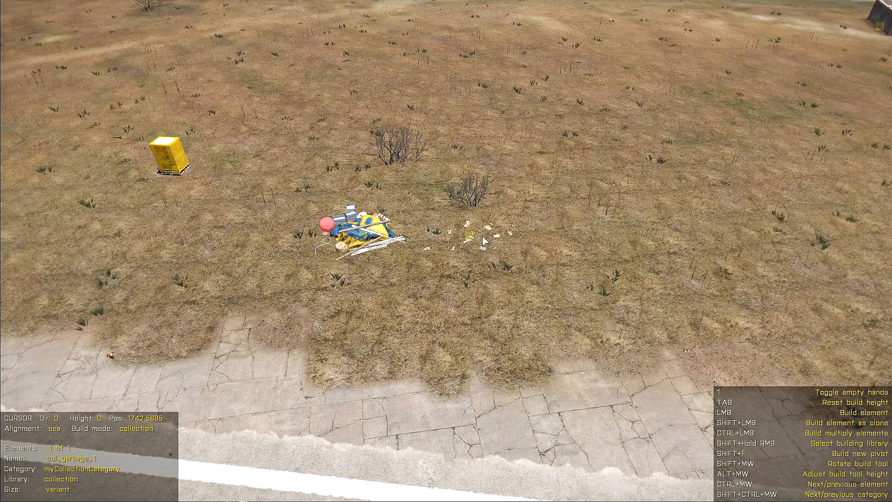
click(568, 195)
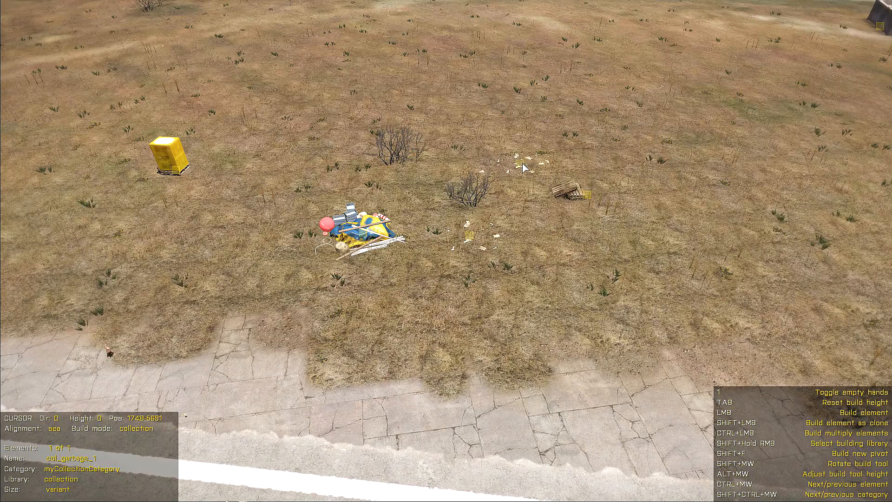
click(458, 161)
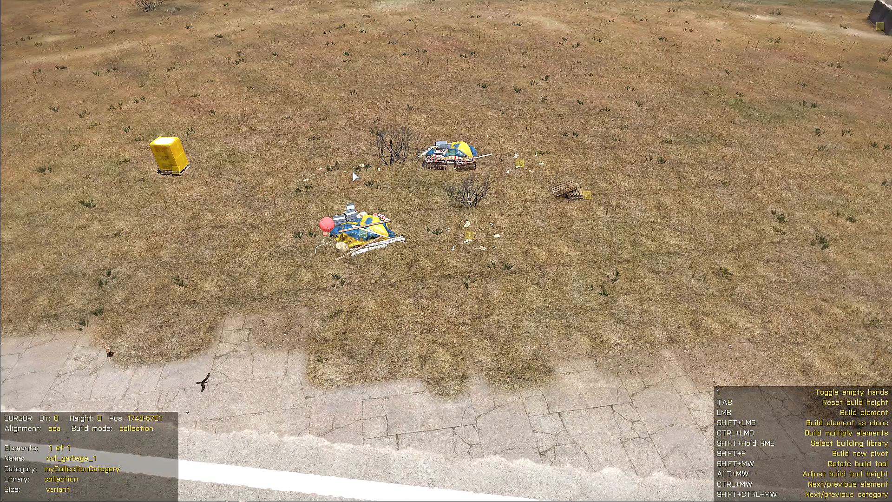
click(354, 168)
click(581, 252)
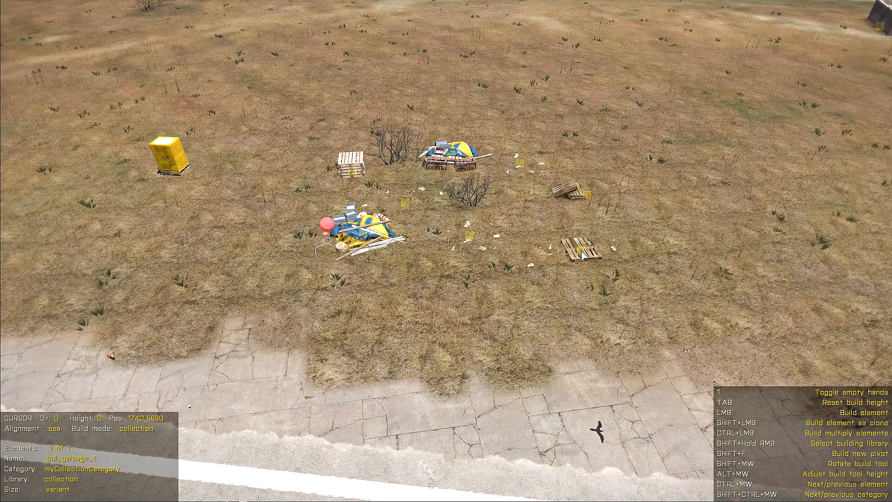
click(515, 288)
click(401, 294)
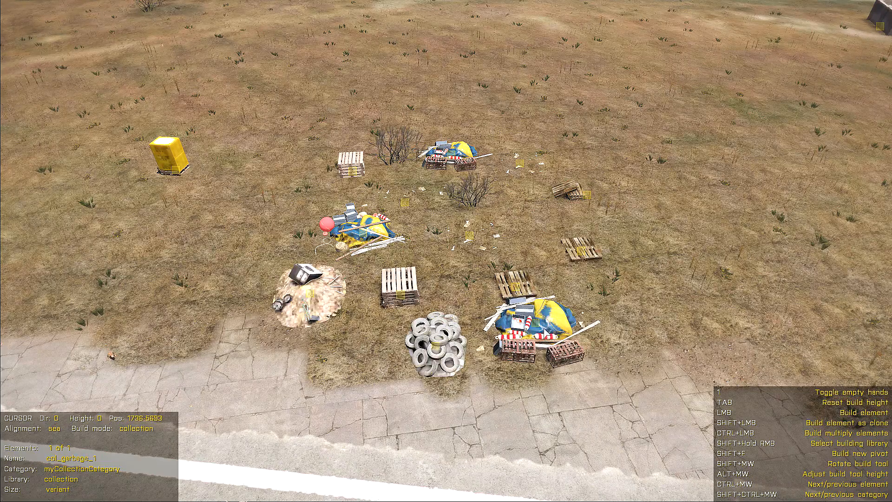
click(533, 332)
click(635, 286)
click(627, 221)
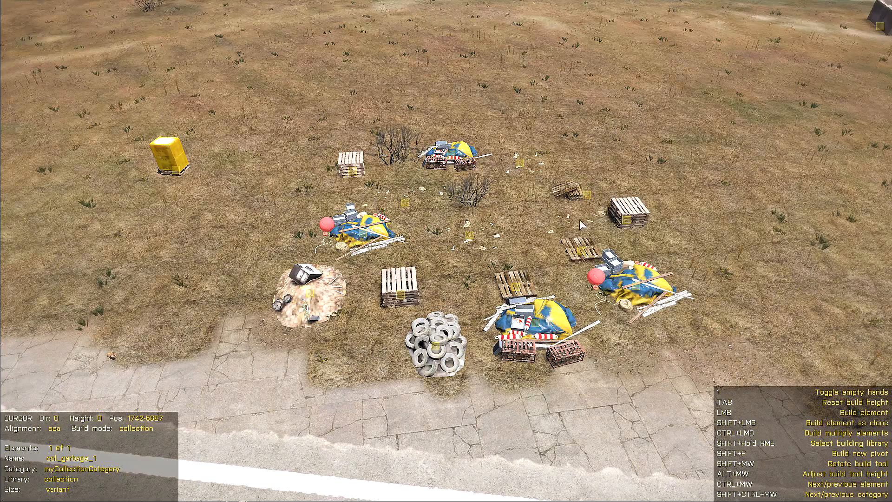
click(547, 215)
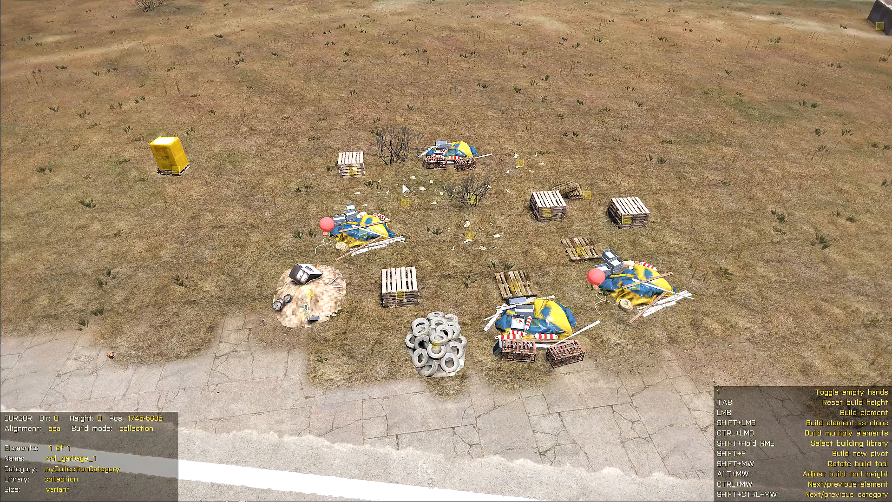
click(309, 212)
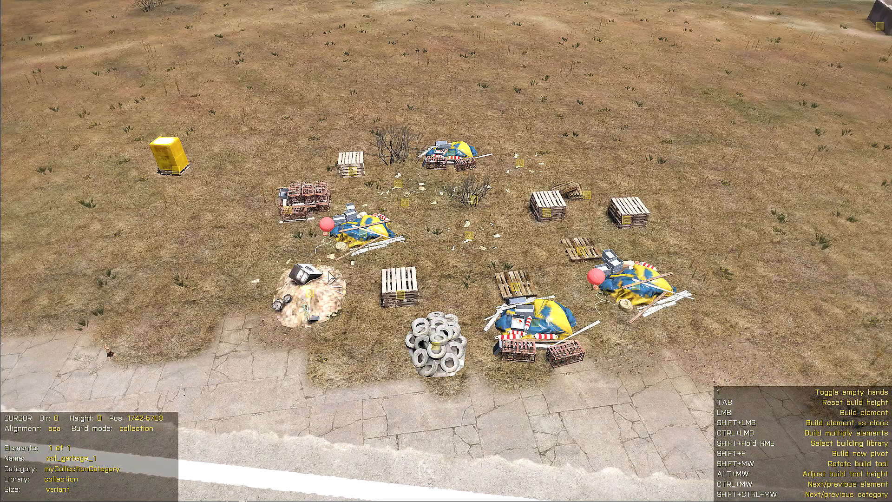
key(1)
Examine the placed garbage and pallet elements from several sides
key(a)
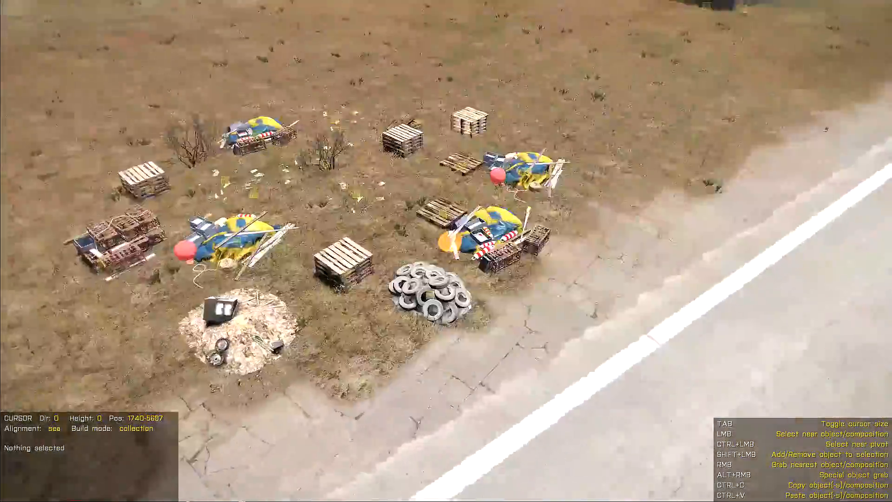
key(a)
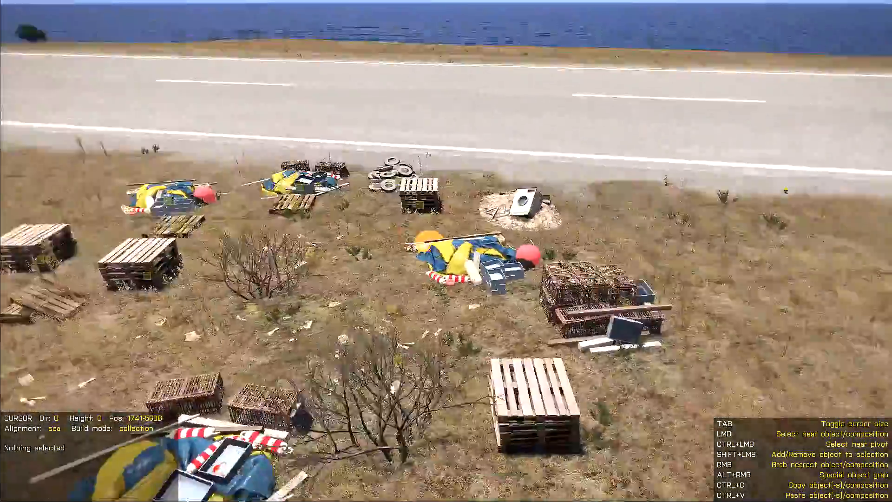
key(a)
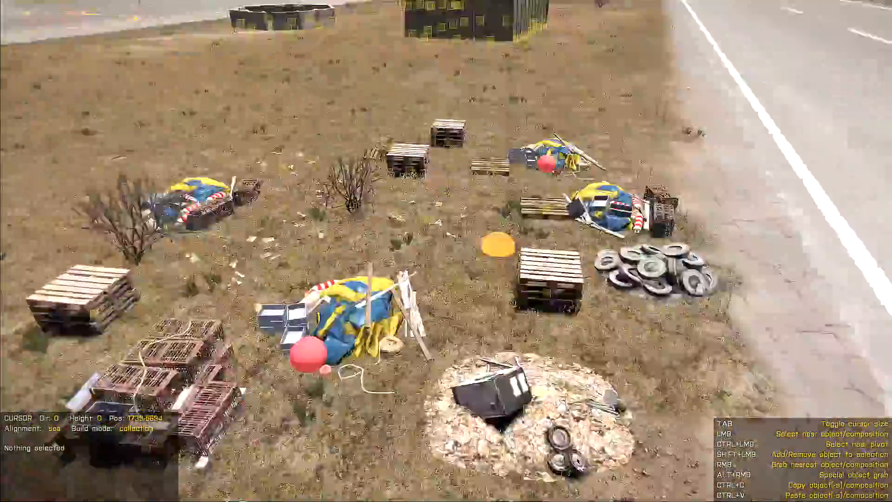
key(d)
key(q)
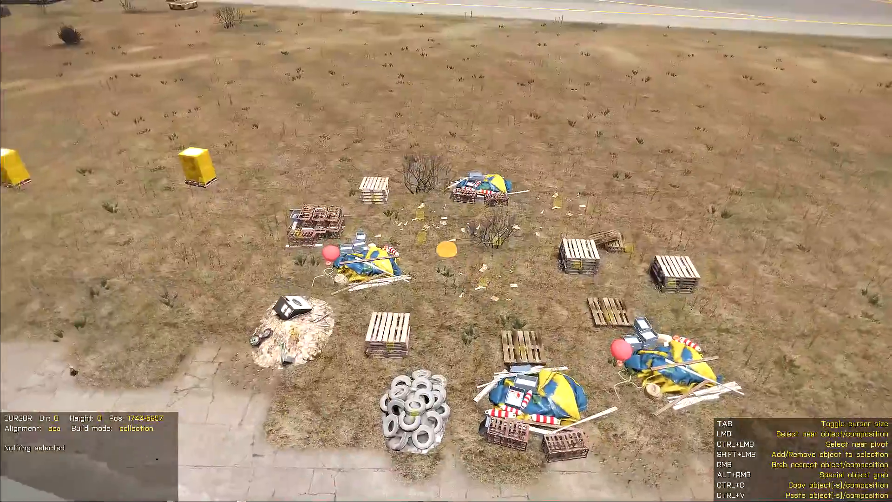
key(w)
key(s)
key(w)
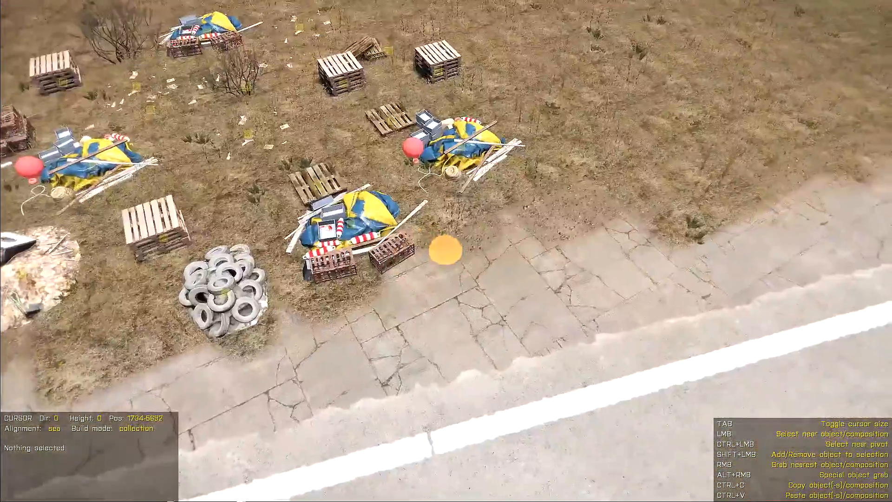
Switch to free-pointer selection and select the pallet stack beside the loose pallets, near the bush
key(space)
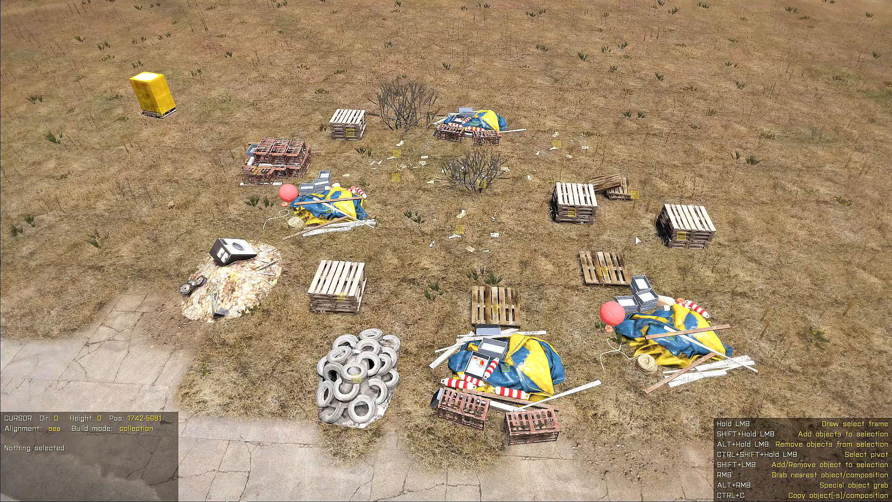
click(570, 210)
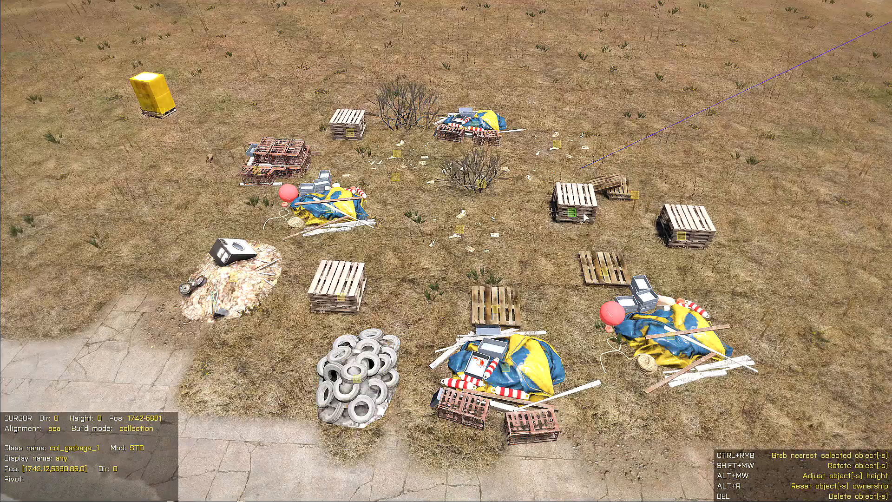
click(557, 145)
click(581, 215)
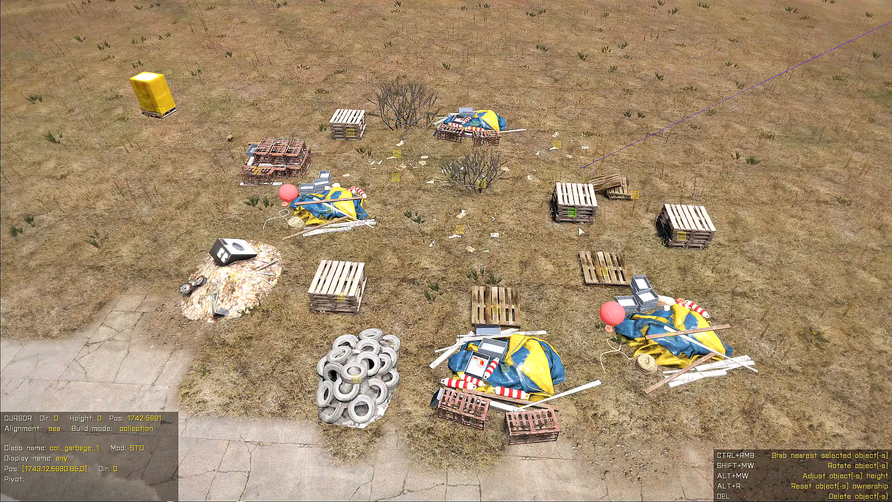
Rotate the two loose pallets and the pallet stack beside the tyre pile to different angles
click(601, 283)
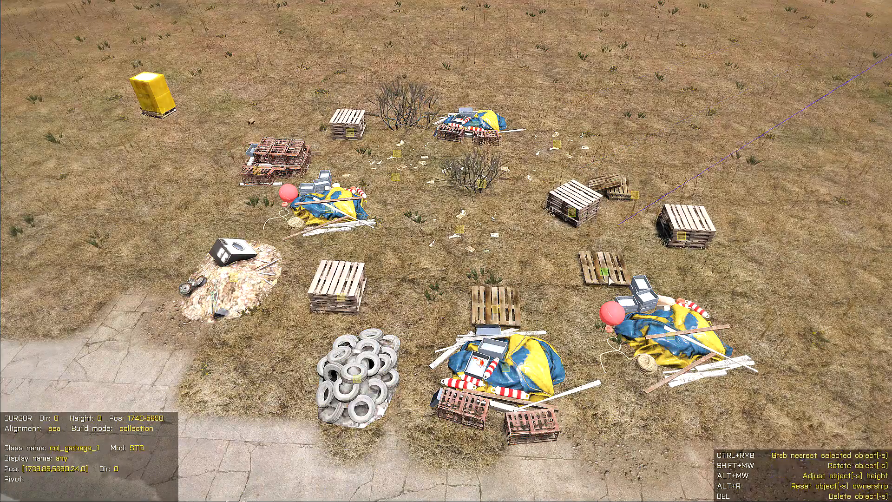
shift+scroll(601, 284, up, 8)
click(509, 318)
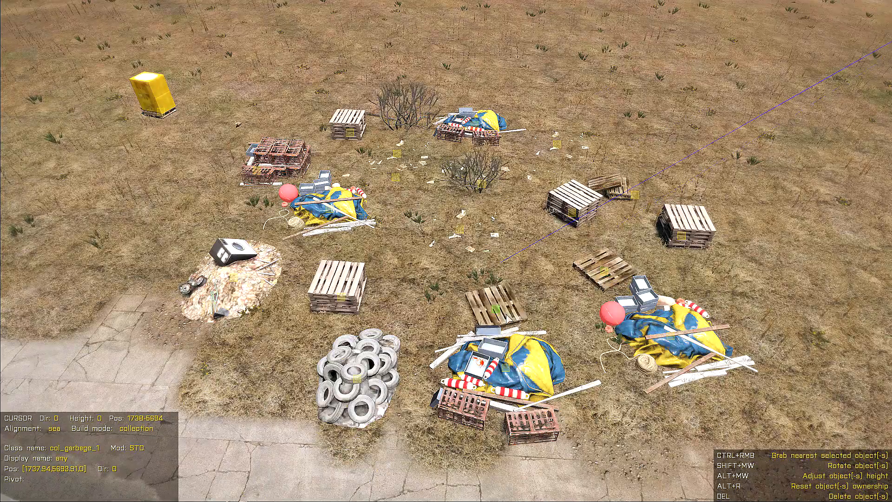
click(357, 305)
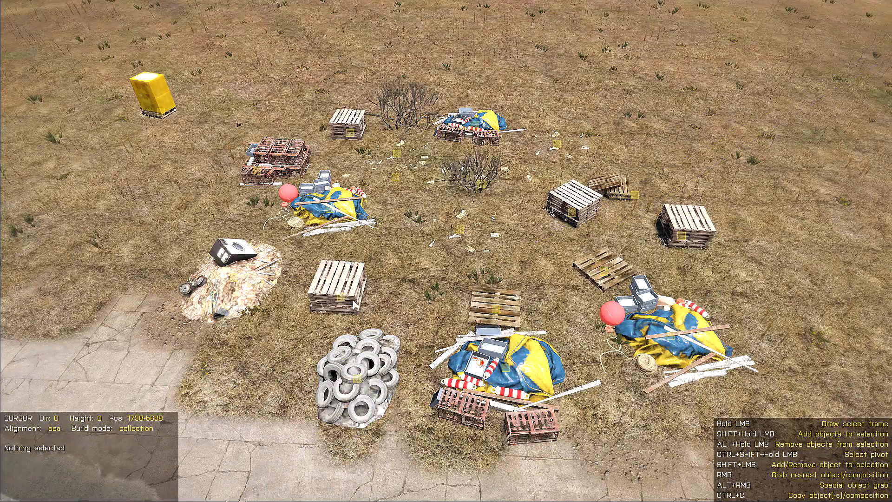
click(362, 318)
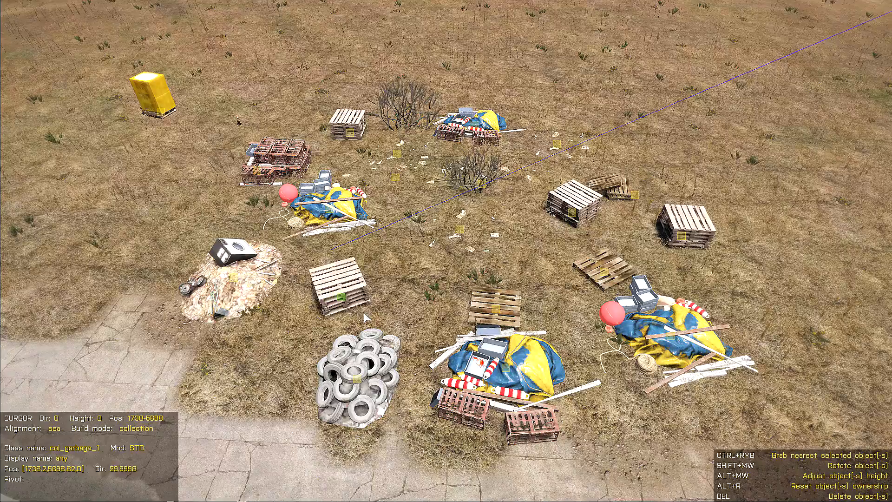
Rotate the blue-and-yellow tarpaulin heap beside the crate pile and the scattered litter around the front bush
click(359, 239)
shift+scroll(359, 238, down, 1)
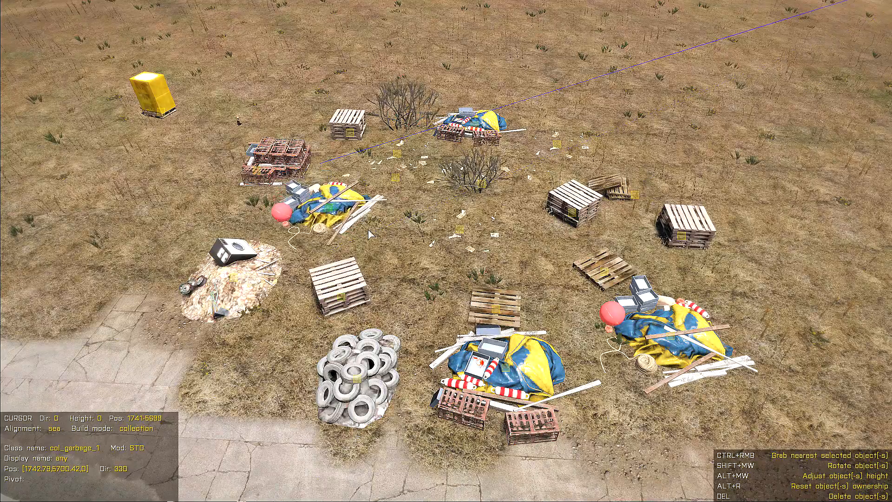
shift+scroll(369, 235, down, 3)
drag(417, 166, 488, 251)
shift+scroll(421, 172, down, 5)
shift+scroll(429, 224, down, 4)
shift+scroll(489, 252, down, 1)
drag(501, 203, 503, 207)
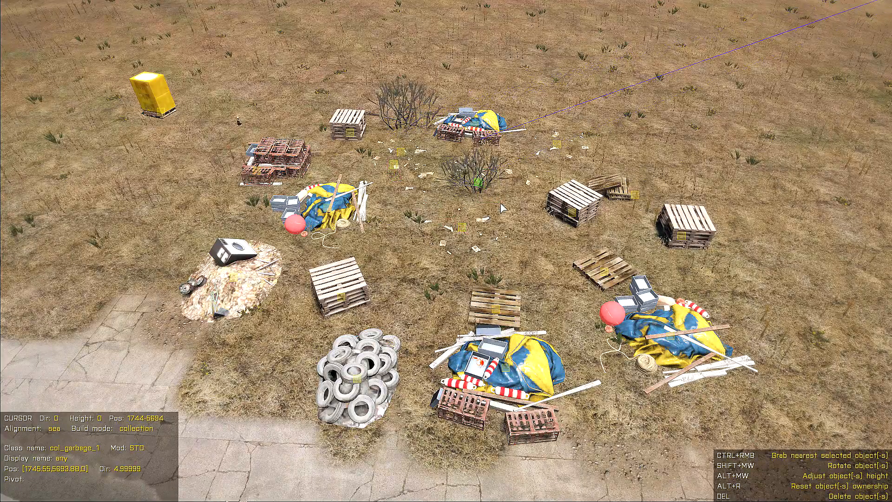
shift+scroll(504, 208, down, 4)
Rotate the pallet stack beside the rear bush and the nearby pile of rusty crates
drag(338, 115, 359, 146)
shift+scroll(359, 148, down, 8)
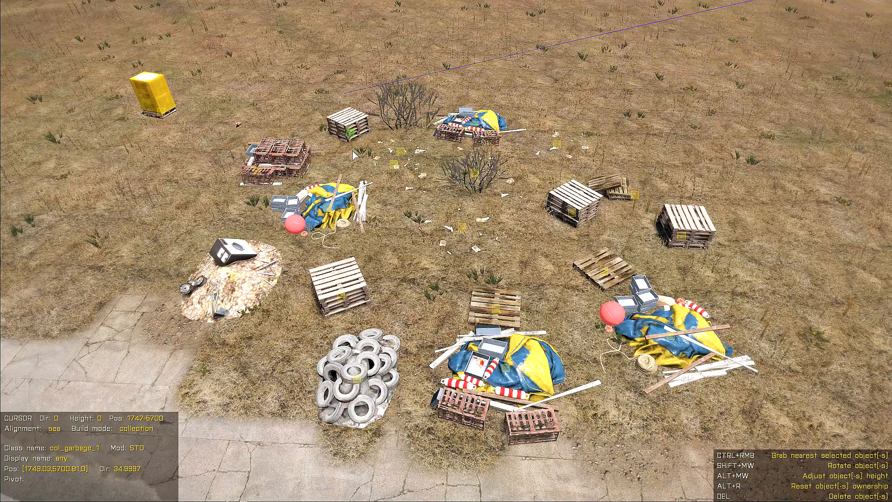
drag(243, 156, 260, 180)
shift+scroll(260, 180, down, 4)
shift+scroll(260, 181, down, 4)
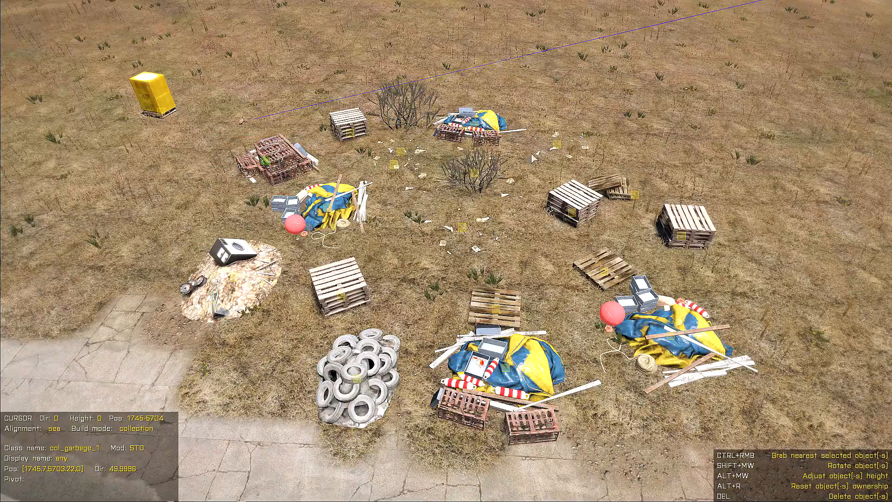
Rotate the tarpaulin heap behind the bushes to direction 275 and clear the selection
drag(506, 160, 508, 164)
shift+scroll(508, 163, up, 4)
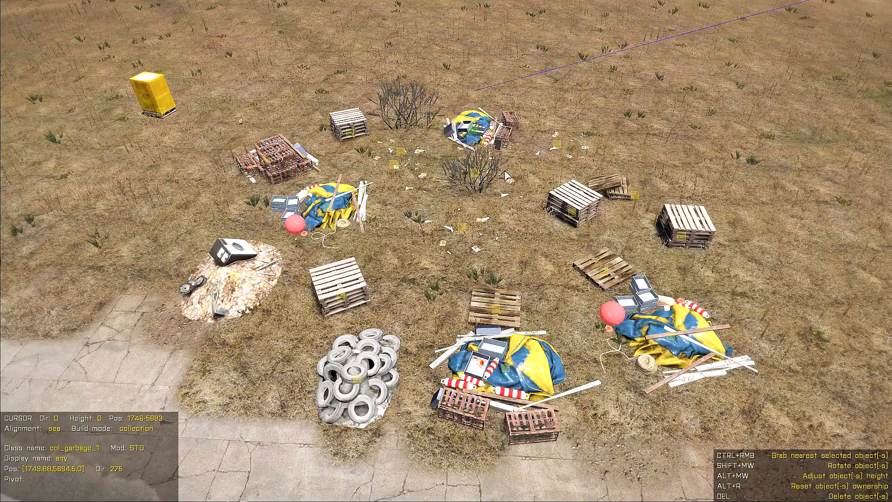
key(s)
click(586, 329)
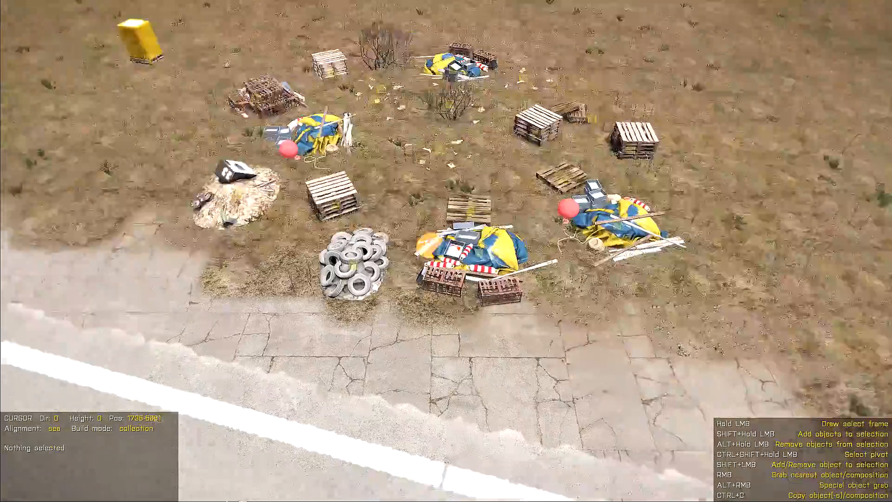
Examine the rearranged garbage and pallet elements from above, farther back and the opposite side
key(s)
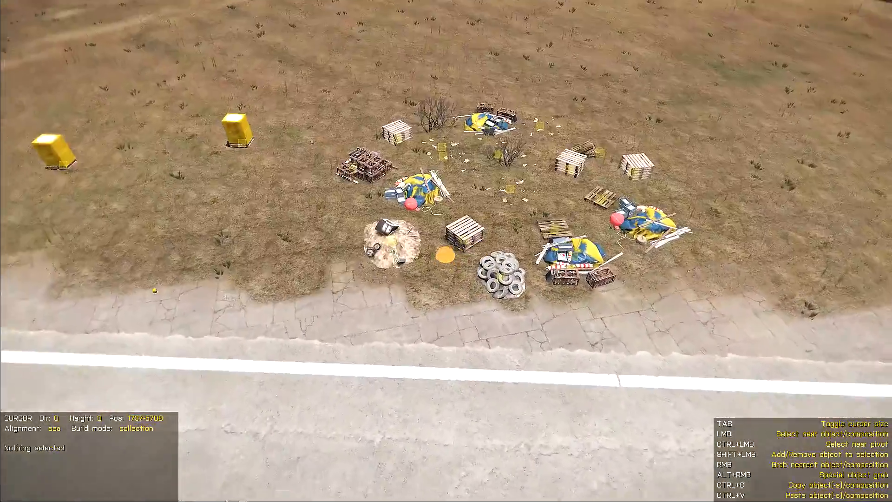
key(w)
key(s)
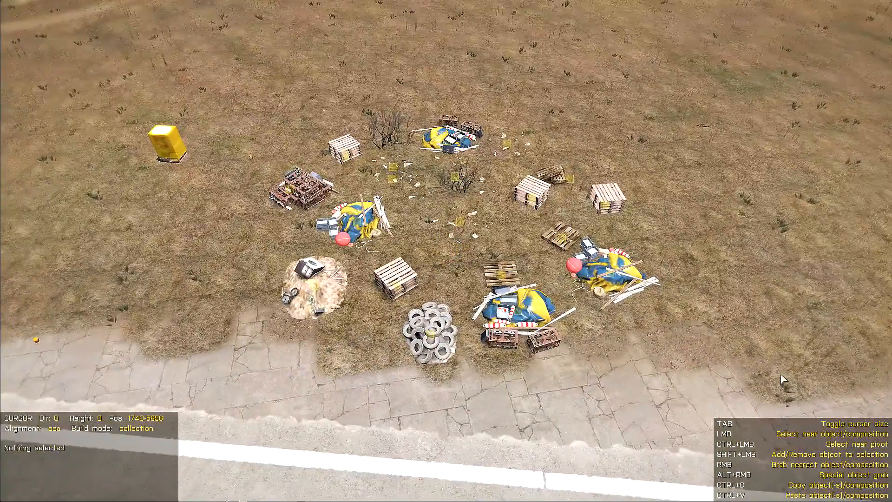
key(space)
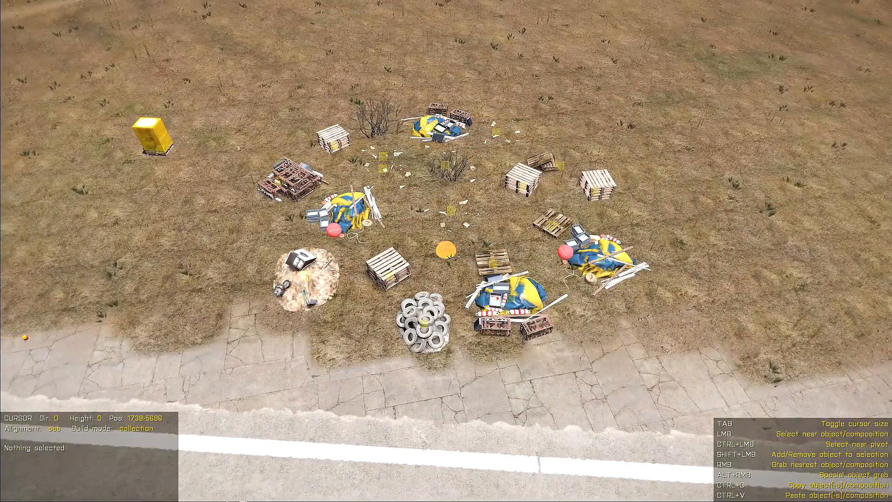
key(s)
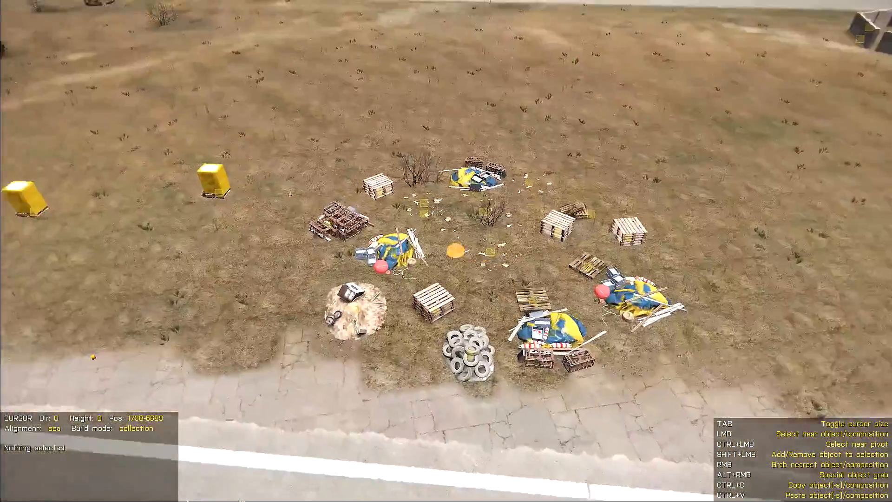
key(w)
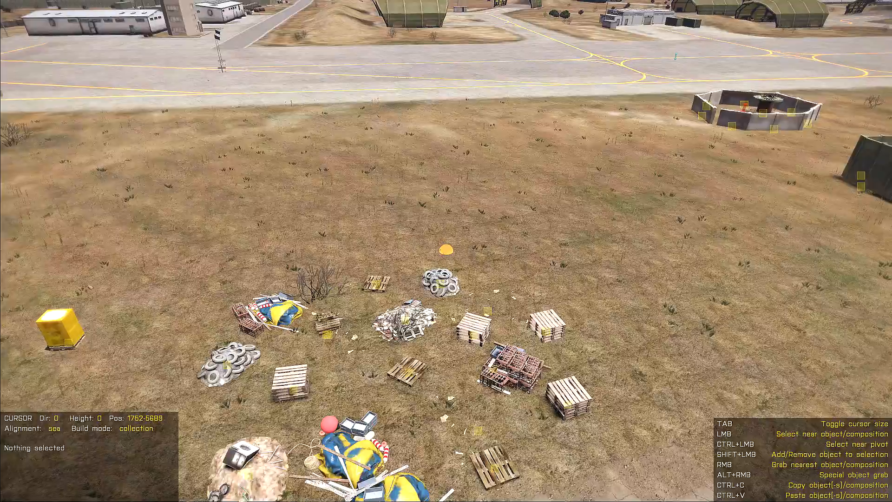
key(s)
key(w)
key(a)
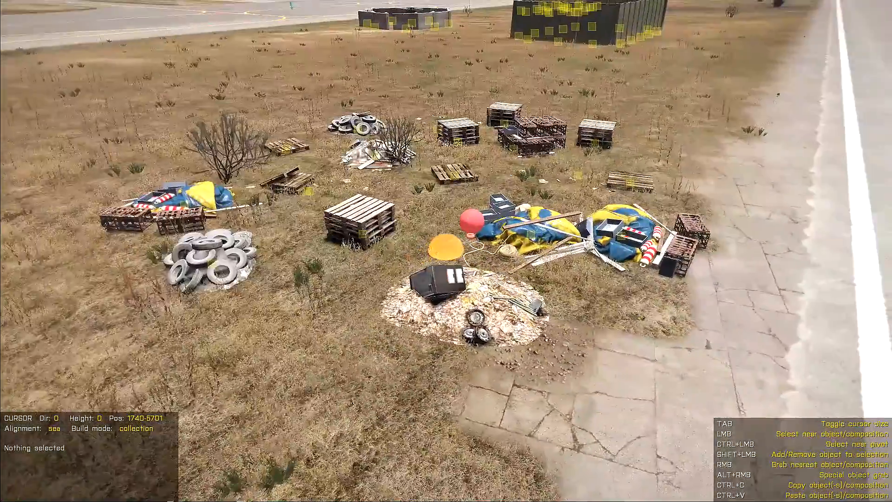
Rebuild the project several times to generate new random variants of the garbage elements
key(r)
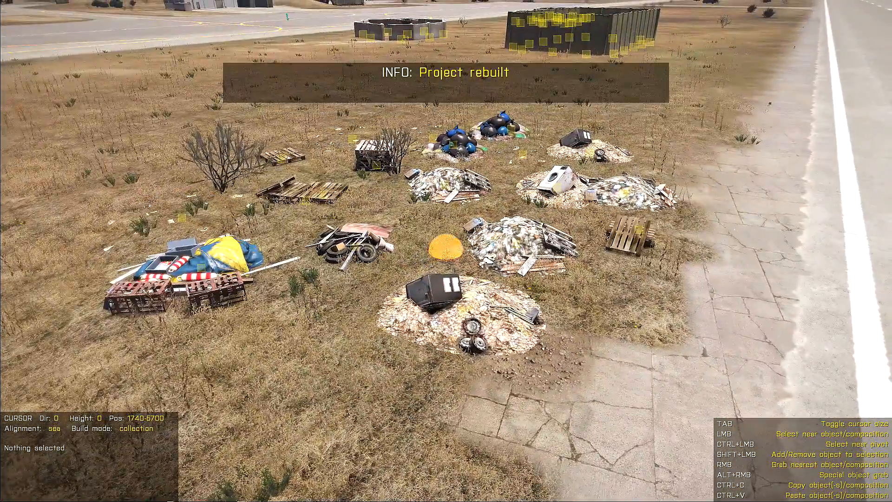
key(r)
key(r)
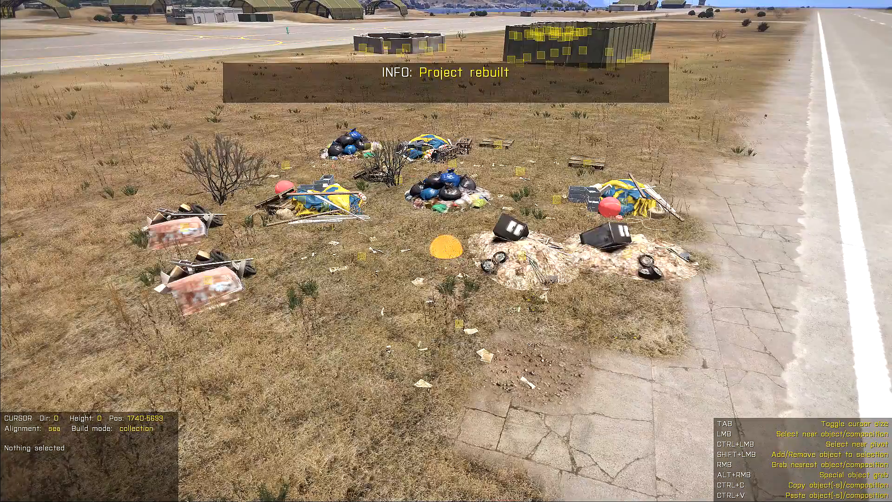
key(r)
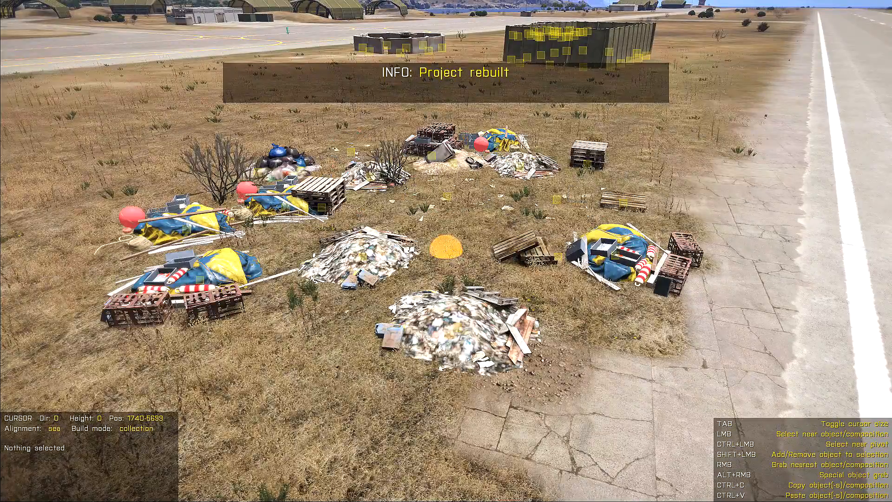
key(r)
key(r)
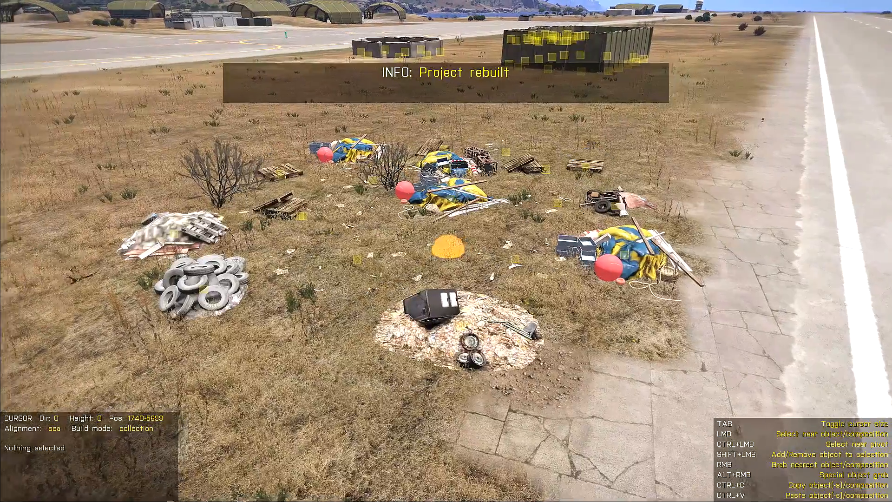
Build a new composition pivot on the empty paved apron between the yellow lines and set its size to 10
key(s)
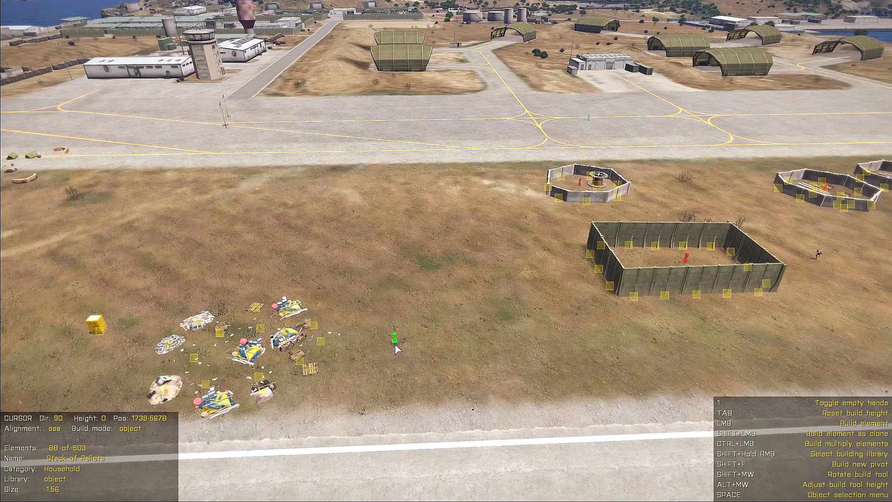
key(1)
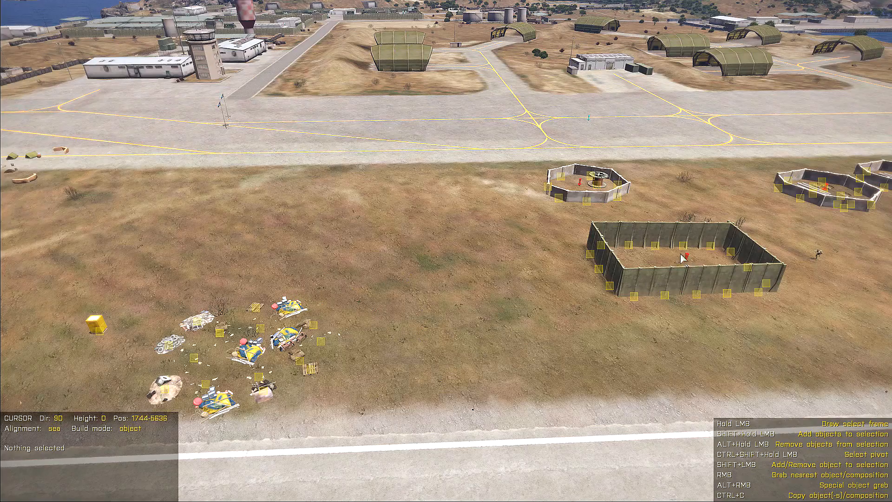
key(space)
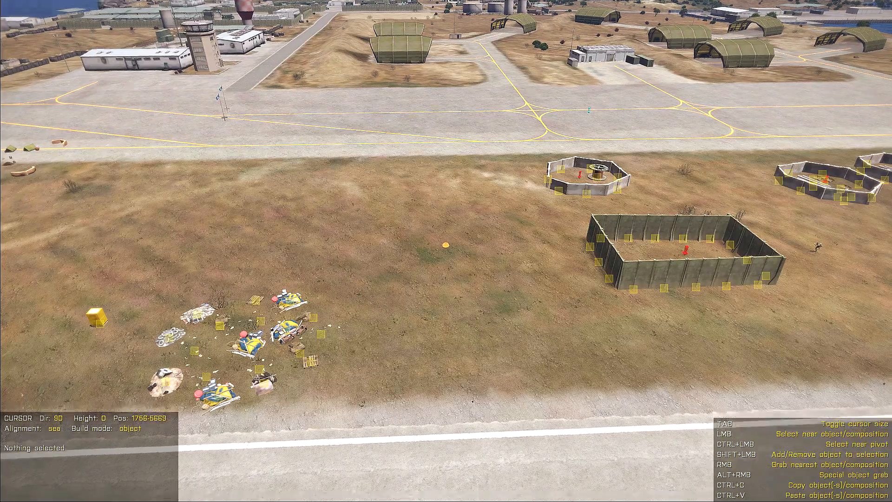
key(w)
key(s)
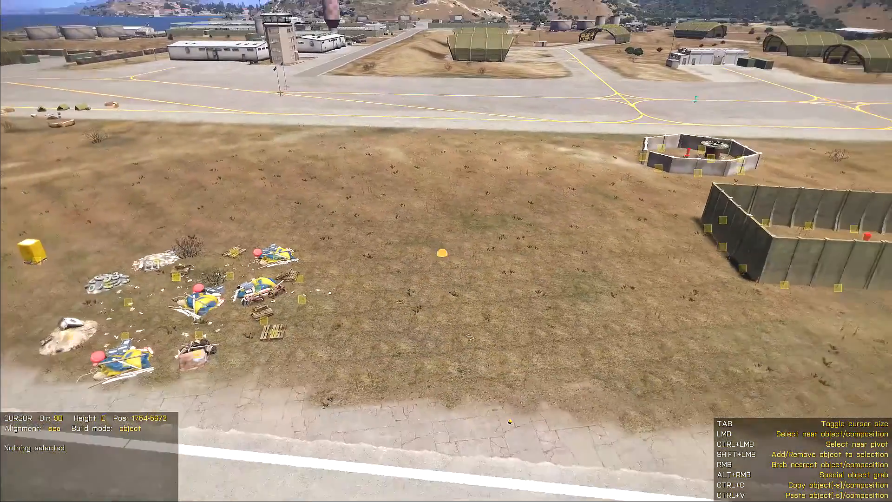
key(w)
key(w)
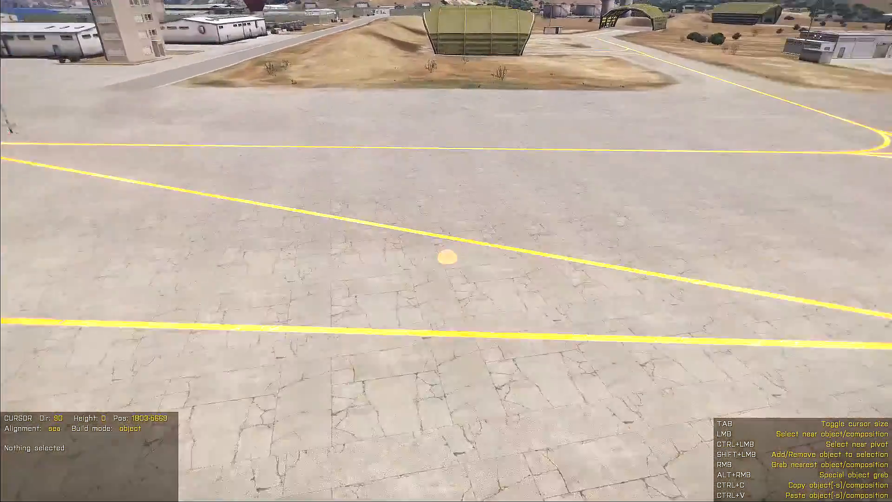
key(F2)
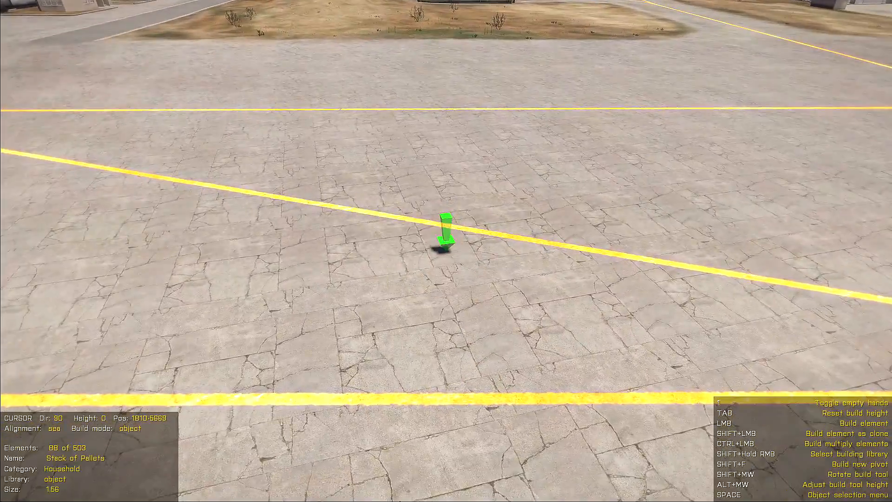
key(a)
key(space)
key(space)
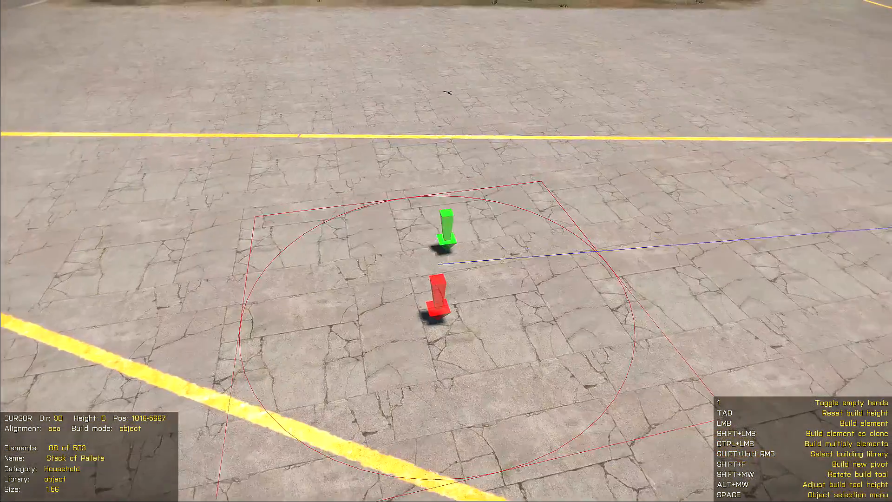
key(shift+f)
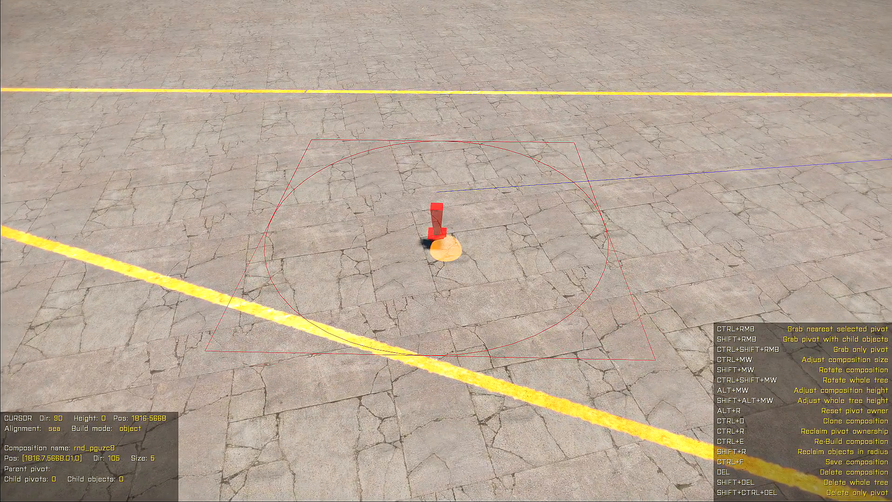
ctrl+scroll(446, 251, up, 2)
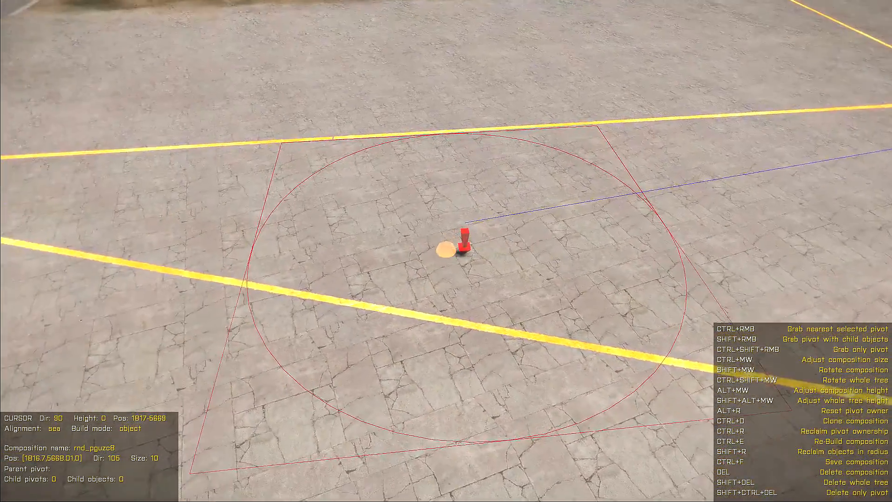
Choose the Metal Shed (Land_Metal_Shed_F) from the Buildings category as the element to build
key(Tab)
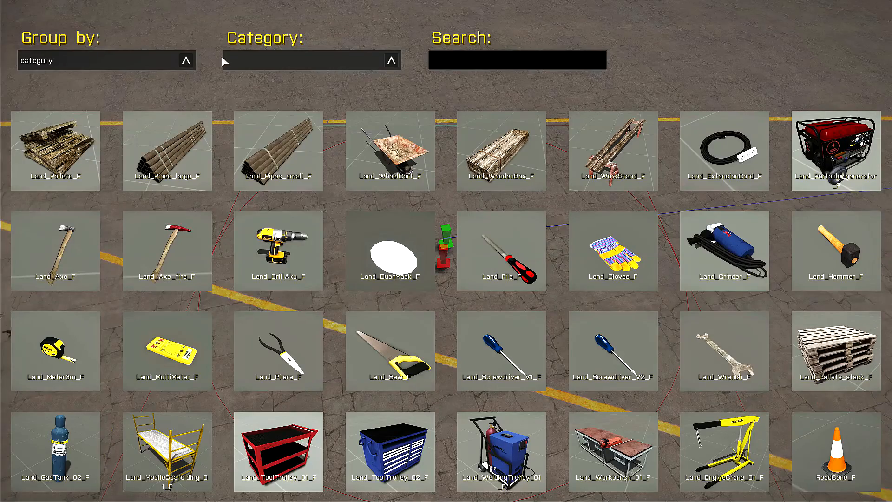
click(269, 62)
click(250, 97)
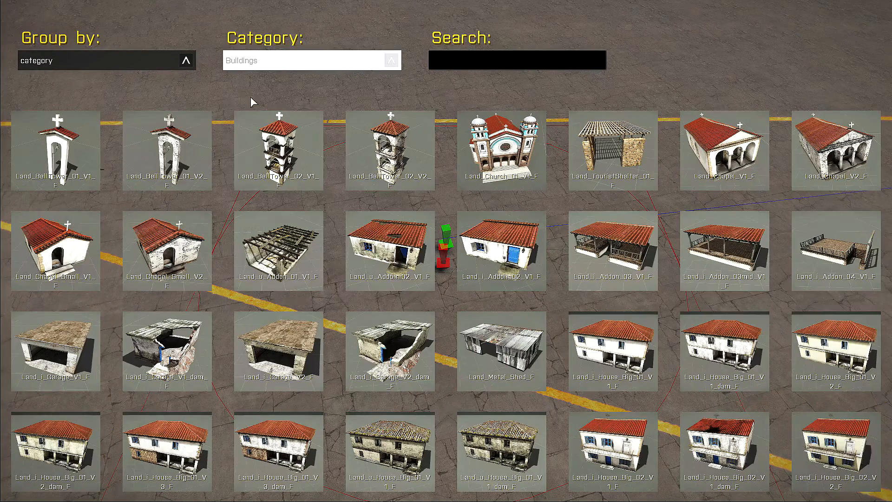
click(503, 358)
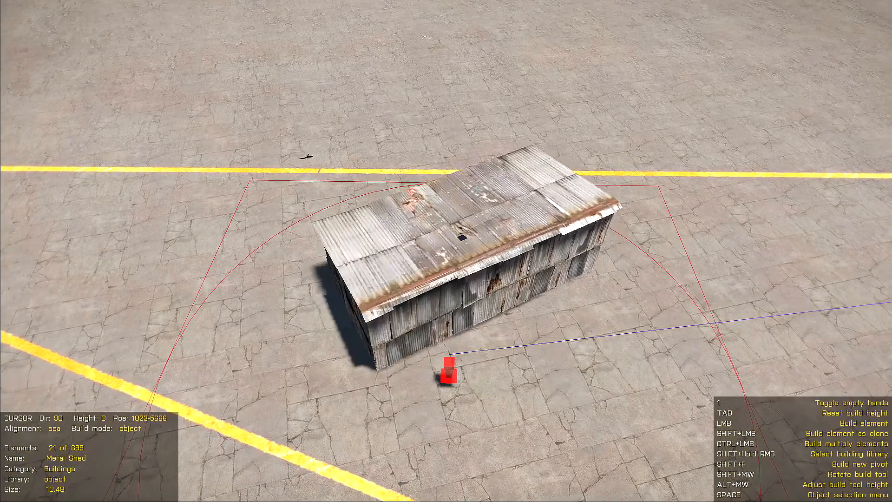
Rotate the metal shed to direction 285 and build it next to the pivot, inside the composition area
shift+scroll(497, 228, up, 5)
shift+scroll(446, 227, up, 9)
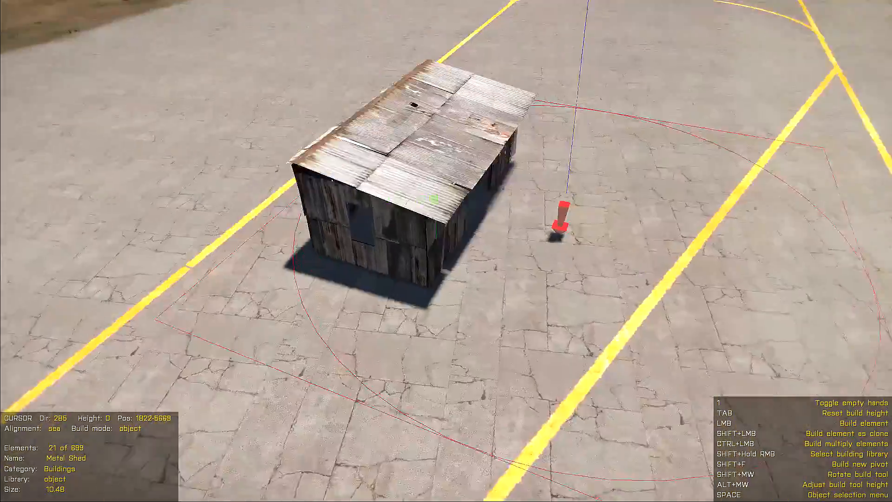
click(446, 251)
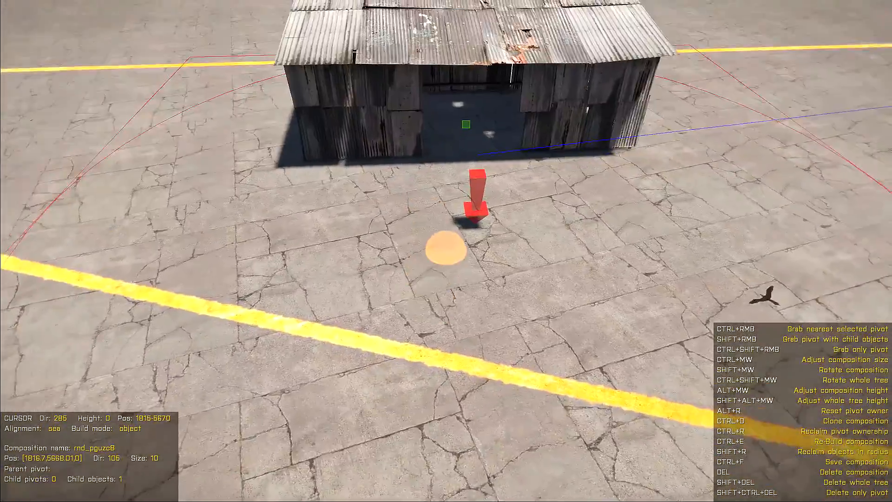
Choose the tin fence (Land_Wall_Tin_4_2) from the Walls/Fences category as the element to build
key(space)
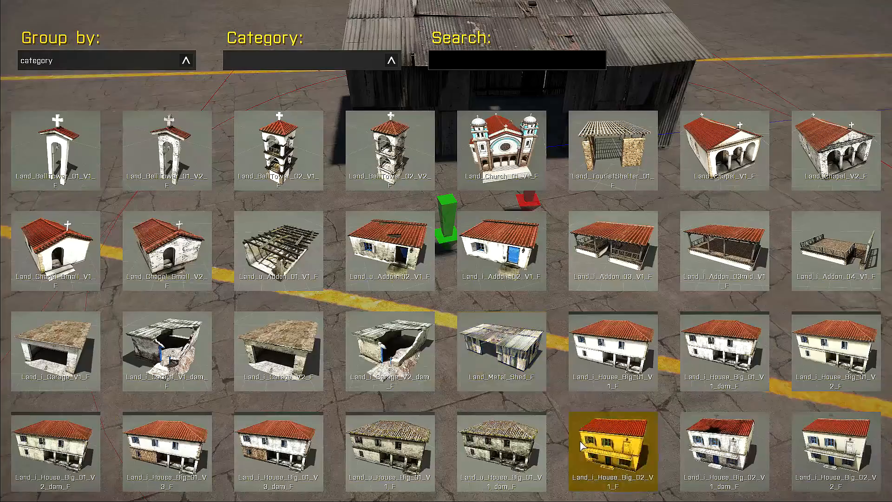
scroll(351, 338, down, 3)
click(335, 60)
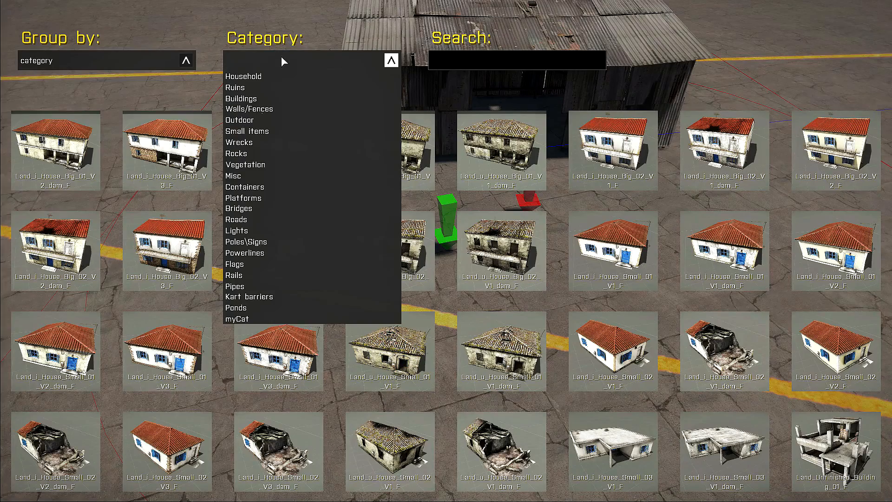
click(253, 110)
scroll(448, 348, down, 12)
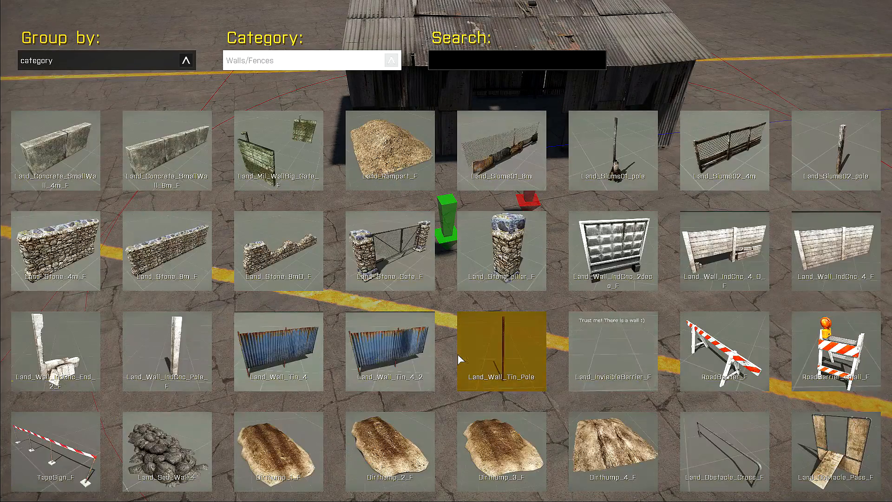
click(402, 337)
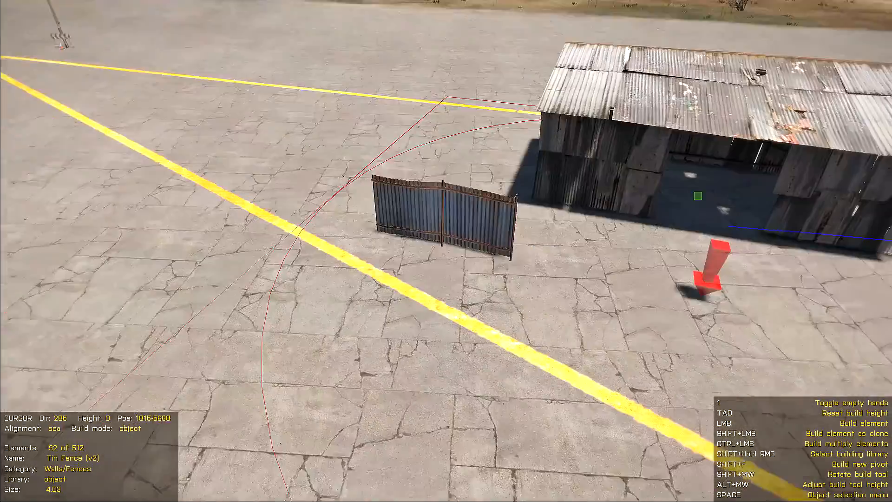
Build a curved run of three tin fence sections out from the shed's front corner, starting at direction 220 and ending at 145
right_drag(443, 246, 502, 261)
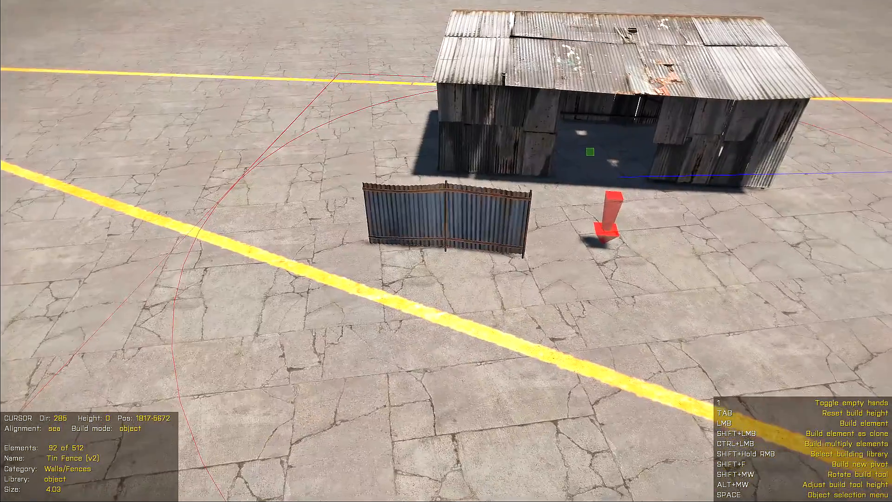
key(w)
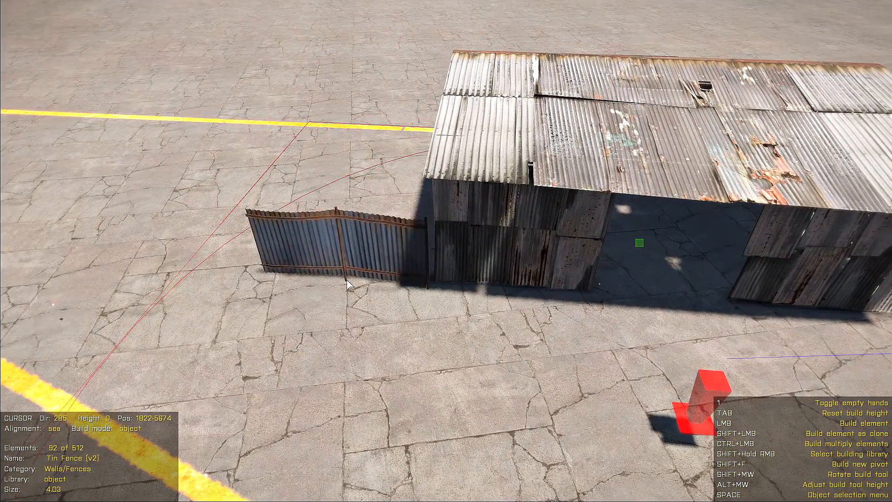
shift+scroll(348, 289, down, 13)
key(s)
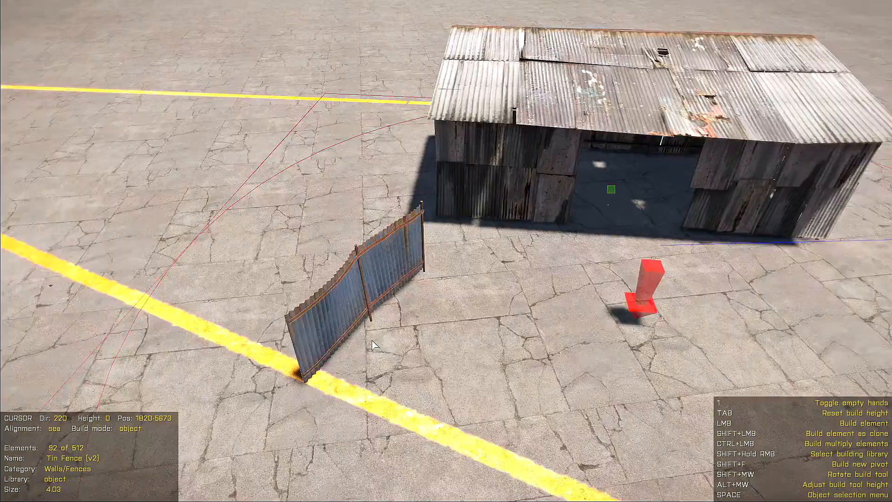
key(w)
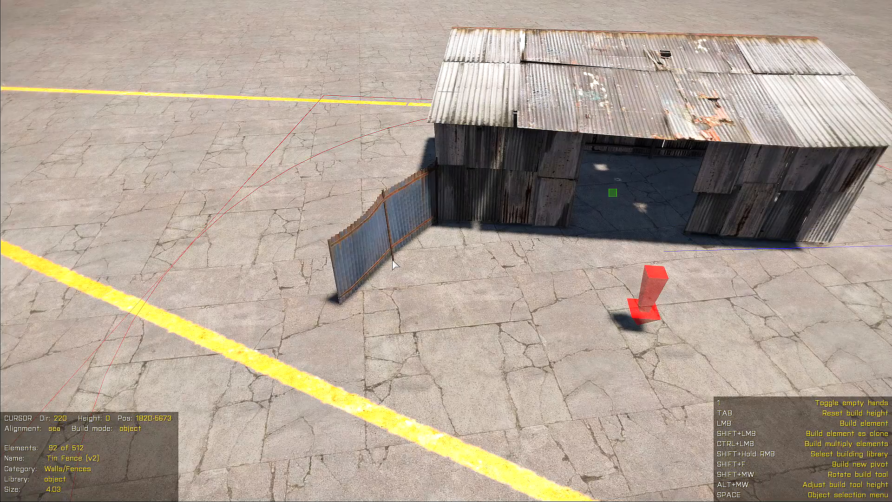
click(392, 263)
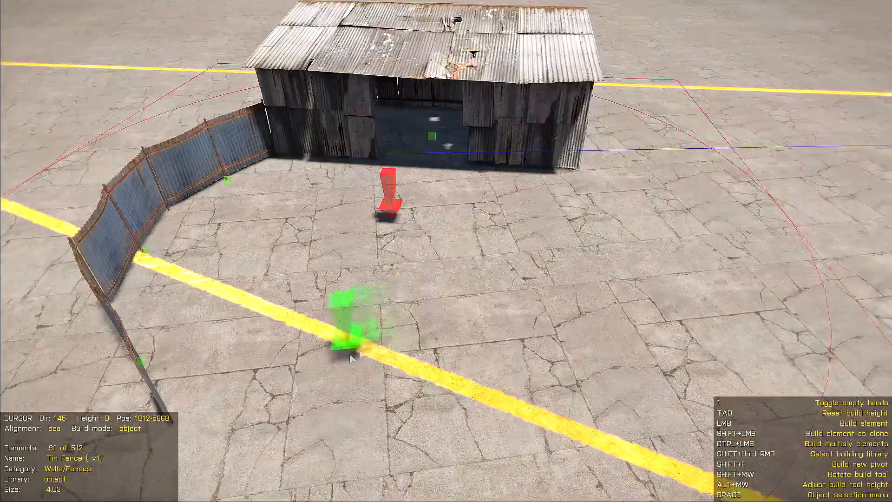
Build the Fuel Truck Wreck (Land_Wreck_Truck_F) from the Wrecks category beside the tin fence, inside its curve
key(space)
click(308, 61)
click(268, 145)
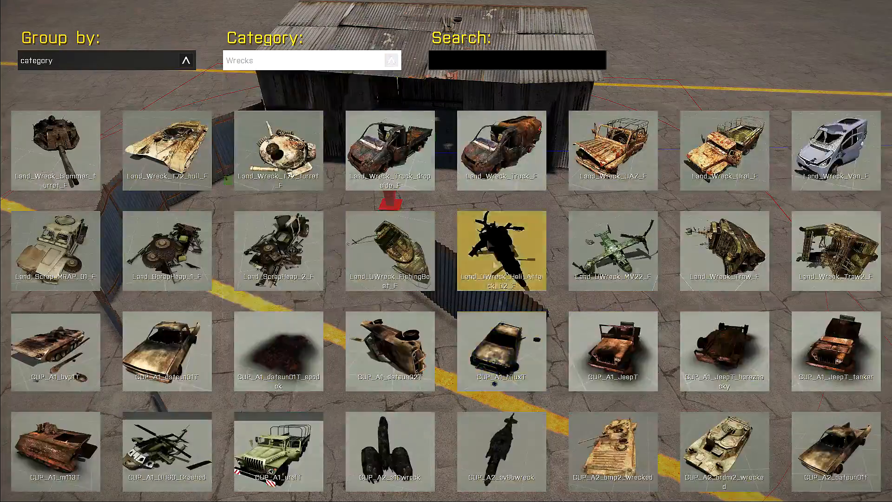
click(502, 251)
Look through the Rocks and Outdoor categories of the object library for further props
key(space)
scroll(375, 111, down, 2)
click(260, 60)
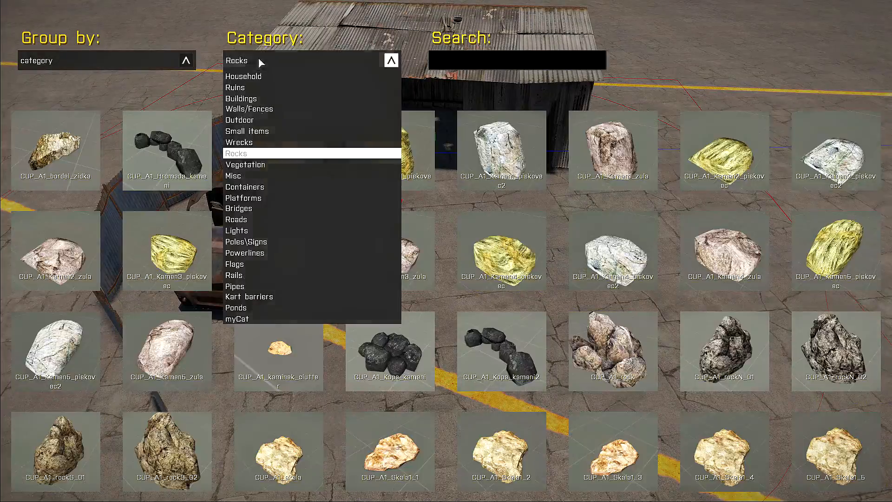
click(246, 119)
scroll(259, 351, up, 1)
click(505, 135)
key(space)
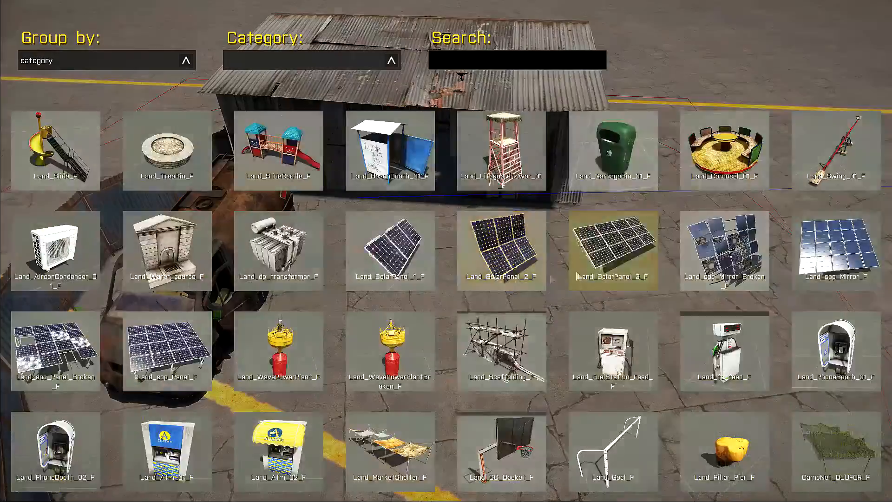
Choose the Wooden Box from the Household category and build three at varied directions beside the shed's end wall opposite the fence
scroll(614, 251, down, 6)
click(317, 67)
click(314, 76)
click(502, 335)
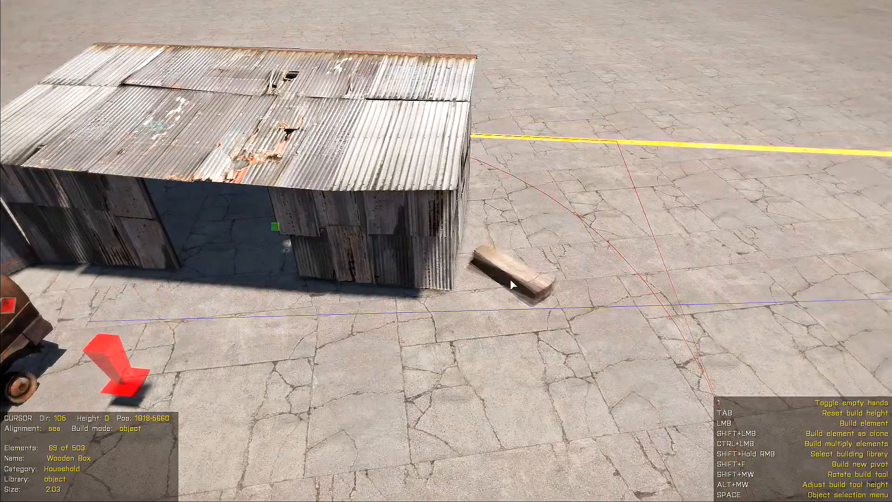
key(F1)
key(Escape)
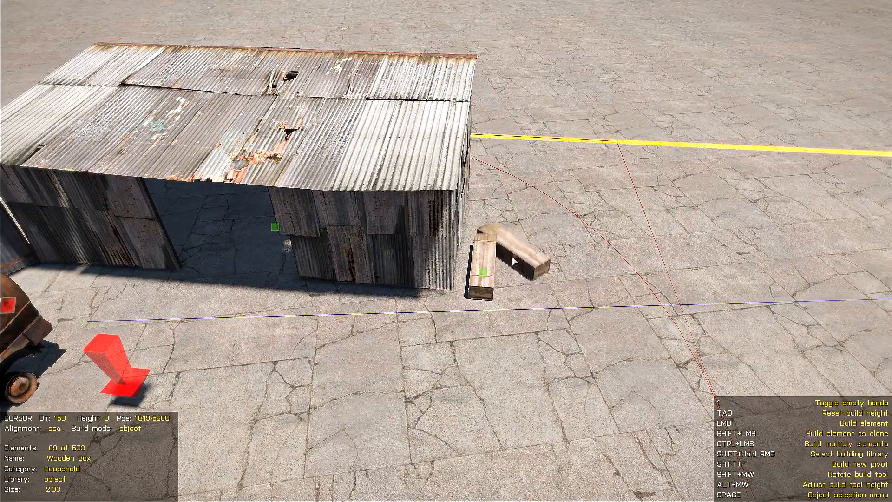
click(531, 287)
key(s)
Choose the Concrete Pipe, rotate it to direction 270 and build it in front of the pivot on the yellow line
key(space)
click(502, 139)
shift+scroll(460, 280, up, 6)
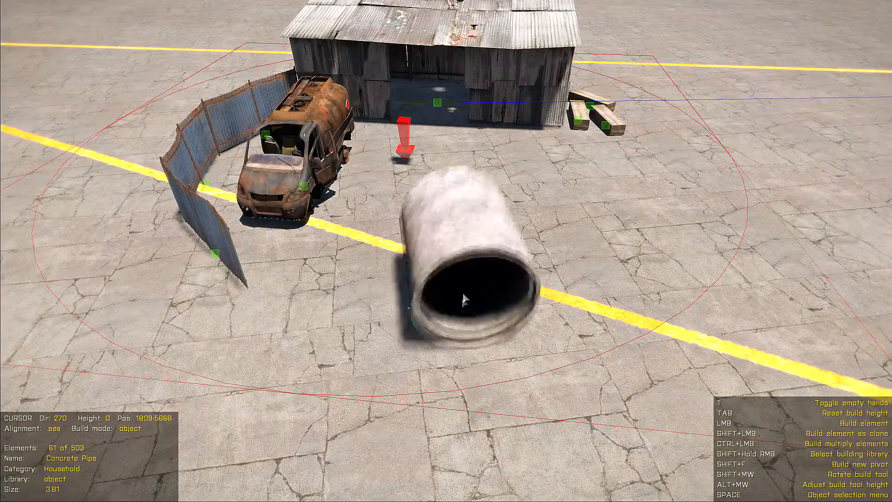
ctrl+click(460, 264)
Choose the Iron Pipe stack, rotate it to direction 330 and build it next to the concrete pipe
scroll(576, 256, up, 1)
shift+scroll(633, 254, up, 6)
key(w)
key(d)
click(355, 279)
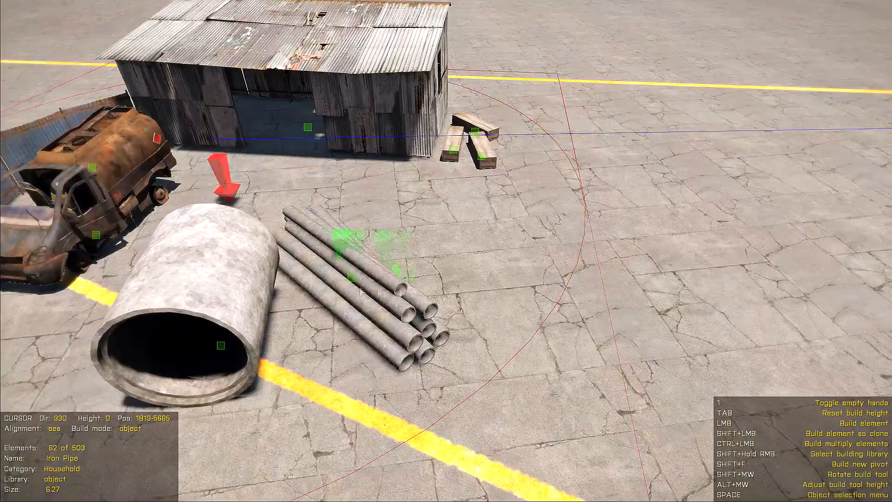
Build two wooden pallets at different angles just beyond the iron pipes
scroll(362, 279, up, 1)
click(482, 275)
shift+scroll(516, 249, down, 6)
click(526, 237)
Choose a bundle of planks from the Household objects and build it across the two wooden pallets
key(space)
click(273, 351)
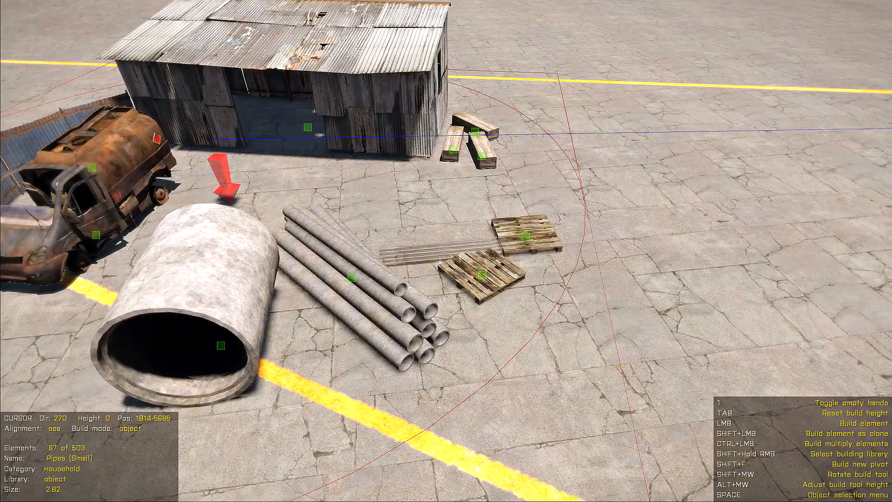
key(2)
click(505, 256)
Save the finished shed composition under myCategory with the name cm_shed_v1
key(1)
key(2)
key(s)
key(a)
mouse_move(442, 244)
right_down()
mouse_move(430, 254)
mouse_move(447, 250)
right_up()
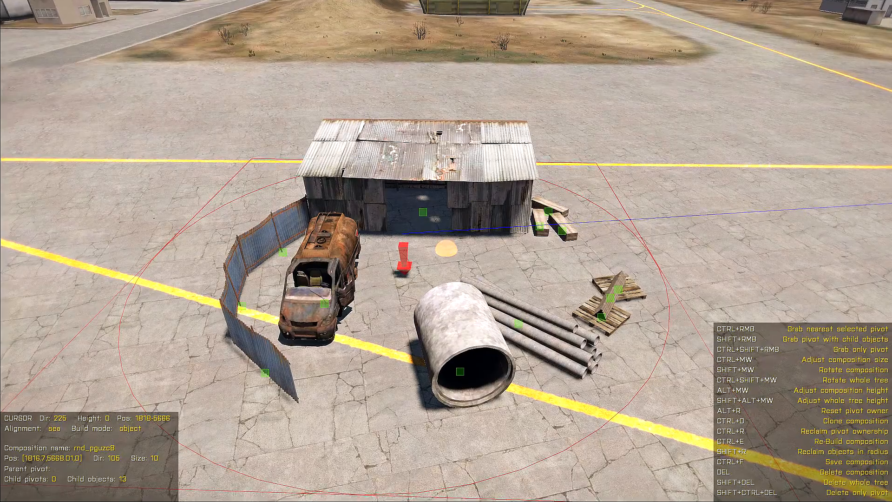
key(w)
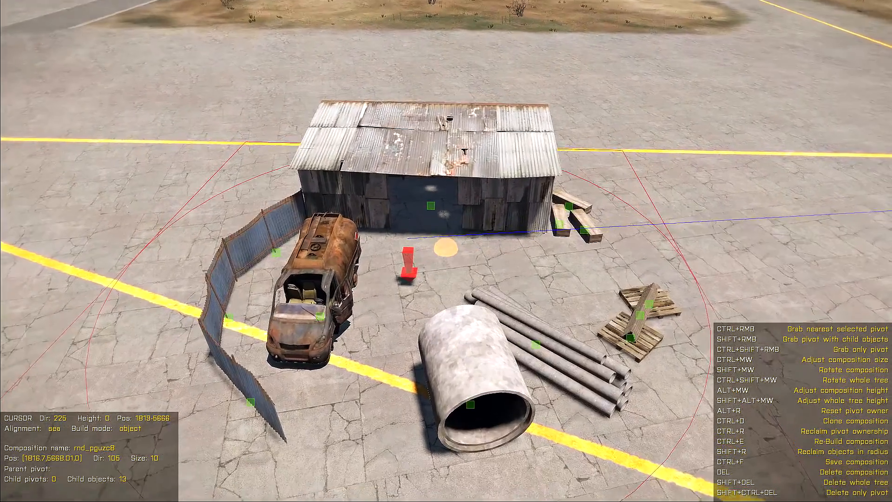
key(s)
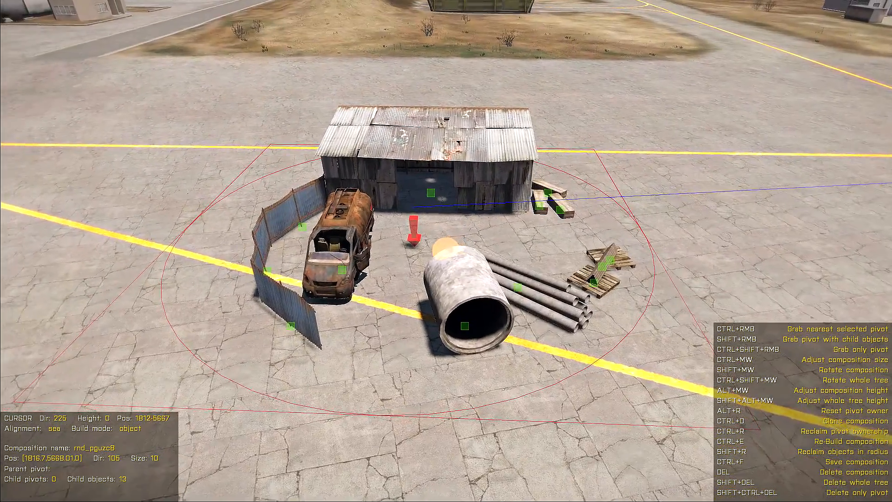
key(ctrl+f)
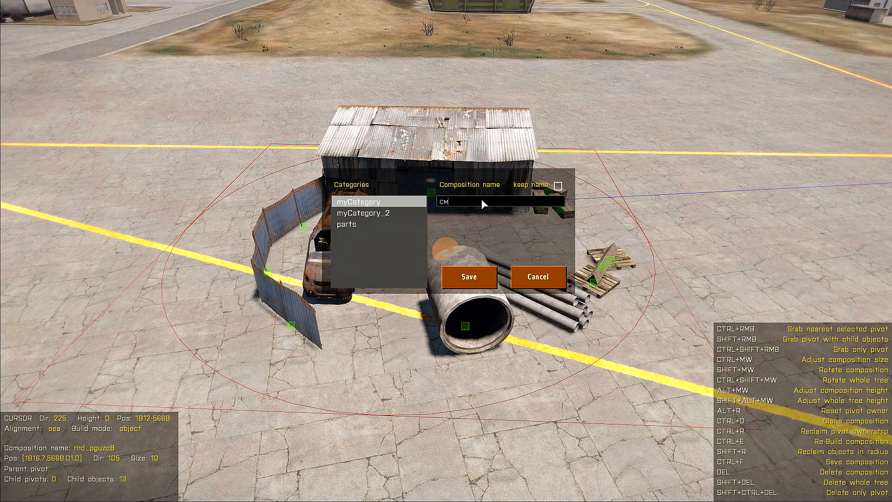
key(BackSpace)
key(BackSpace)
text(cm)
click(469, 276)
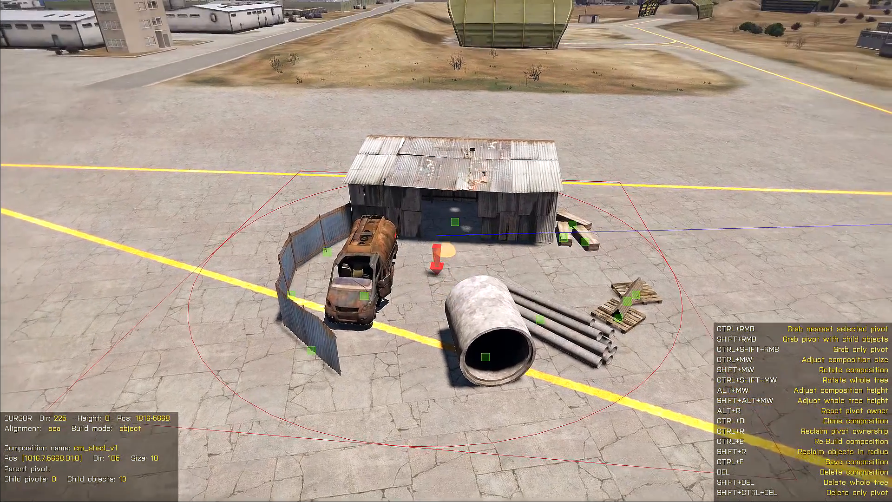
Examine the saved shed composition and the empty apron beside it from several viewpoints
key(s)
key(a)
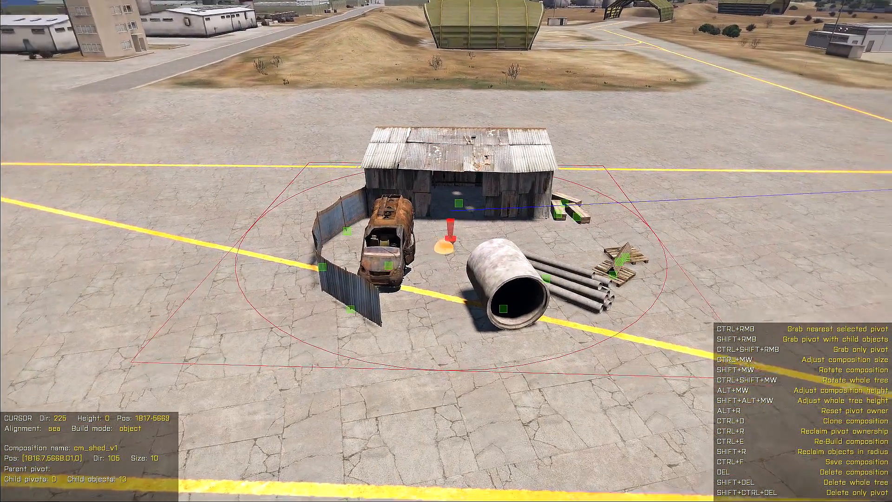
key(w)
key(q)
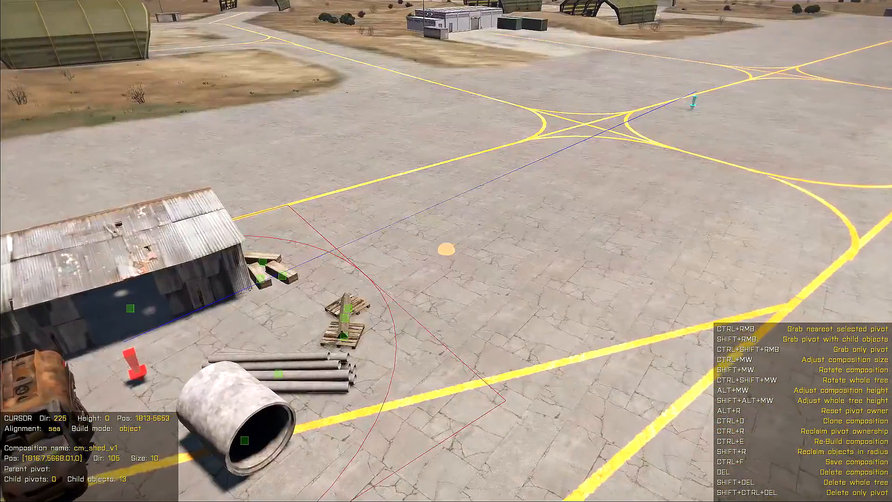
click(445, 249)
key(d)
key(d)
key(a)
key(w)
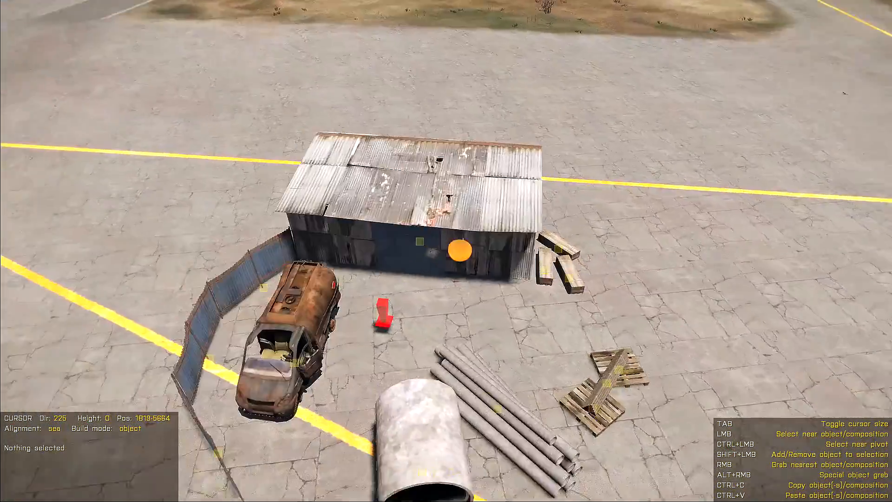
Copy the cm_shed_v1 composition and paste the copy on the empty apron beside the original
click(446, 250)
key(s)
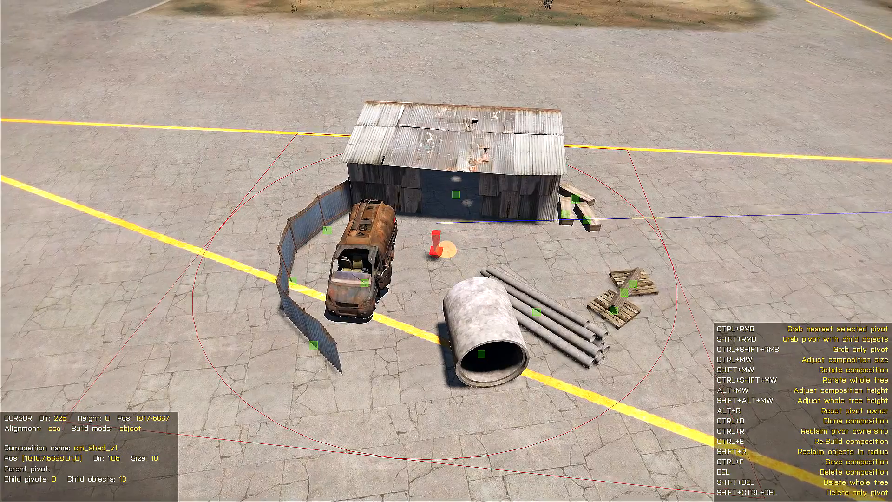
key(ctrl+c)
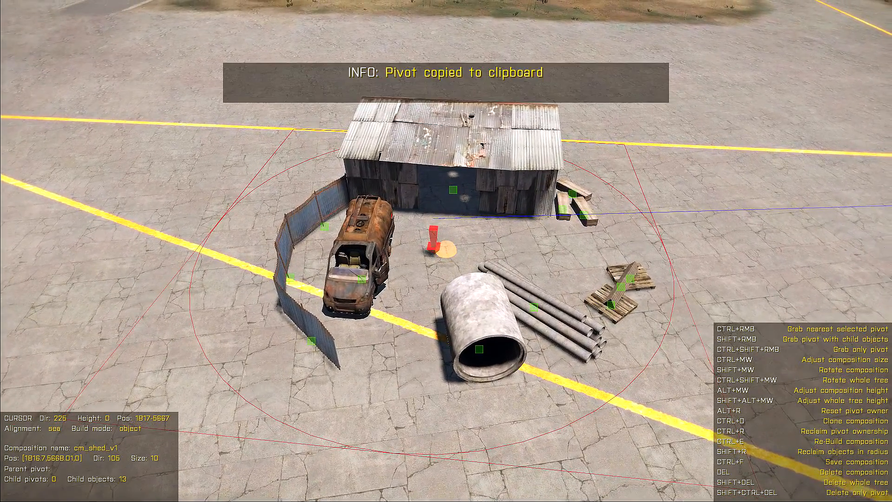
key(d)
click(447, 249)
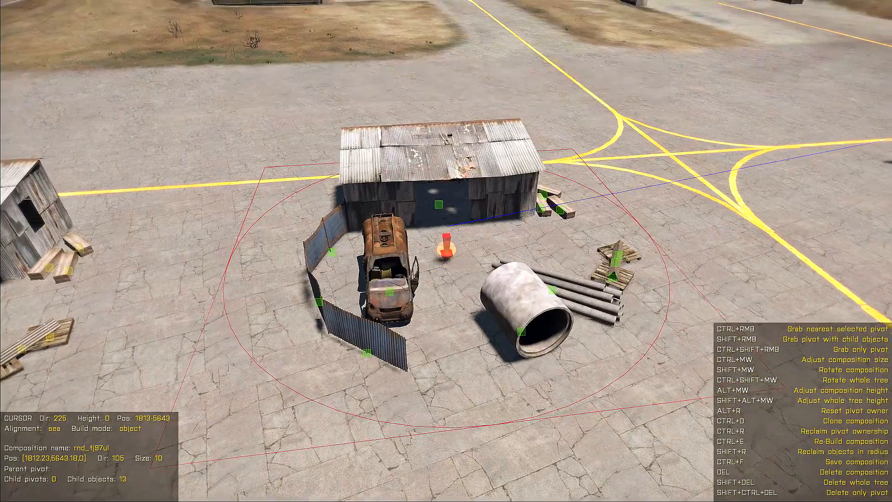
key(a)
key(d)
key(w)
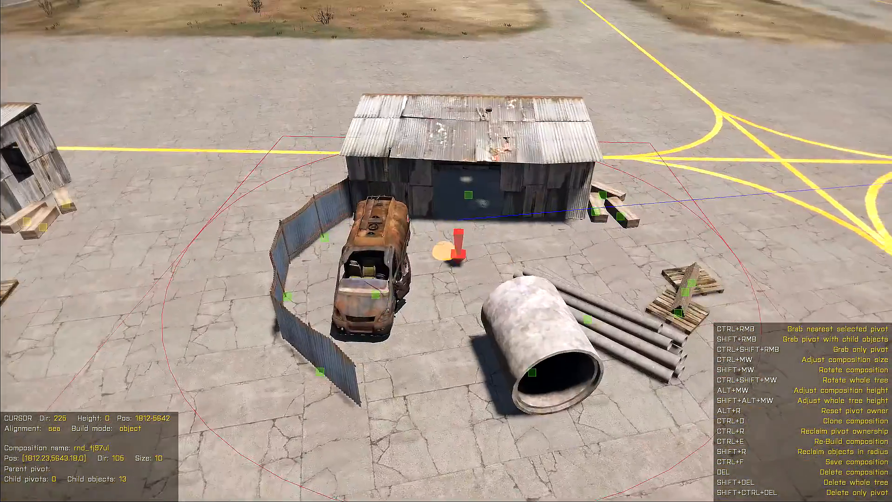
Delete the truck wreck, concrete pipe, iron pipes, pallets, planks and wooden boxes from the copy, keeping its shed and fence
click(446, 250)
key(s)
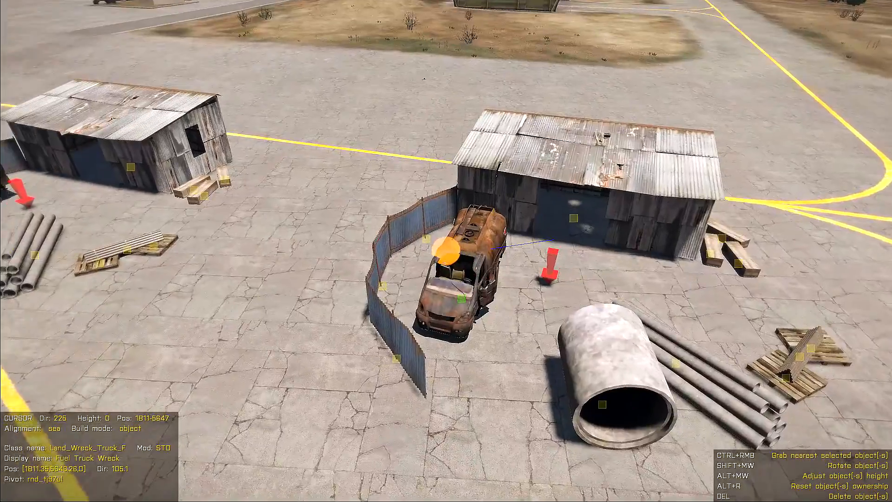
key(s)
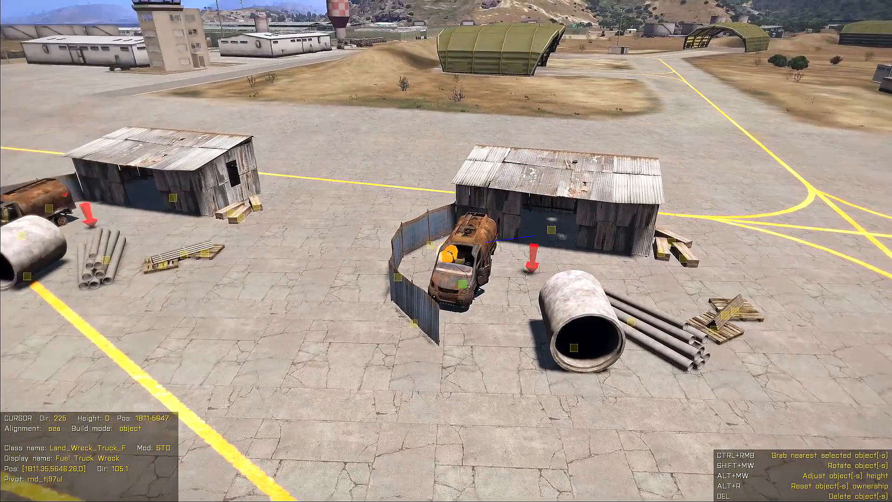
key(w)
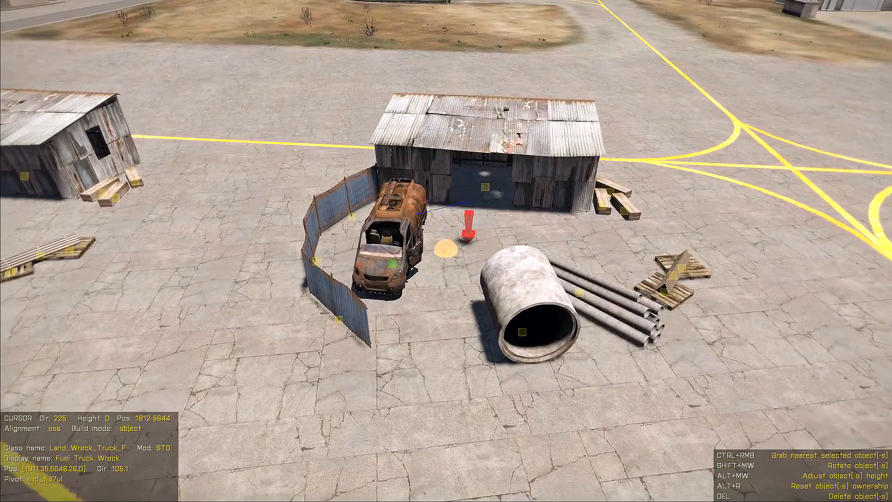
key(Delete)
key(Delete)
key(Delete)
key(Delete)
key(Delete)
key(Delete)
key(Delete)
key(Delete)
key(Delete)
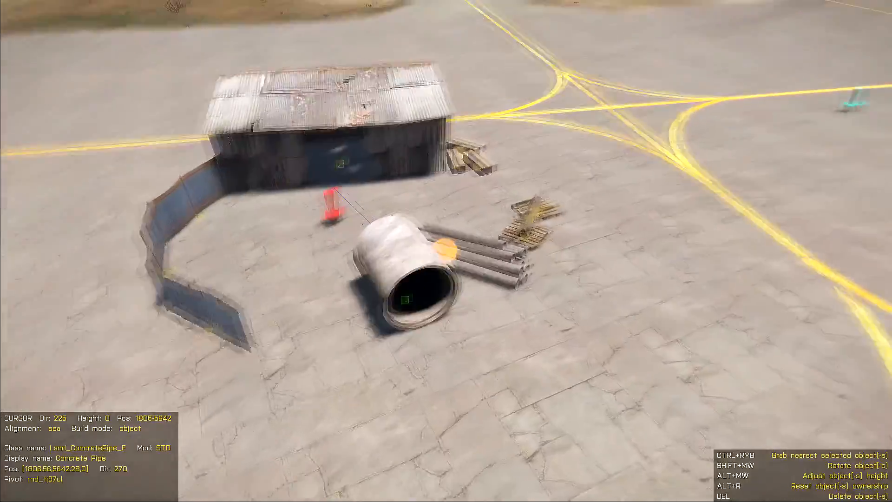
Place a garbage heap and a Pile of Junk along the copy's fence, and a Tool Cart (Blue) and Workbench inside its shed
key(1)
key(space)
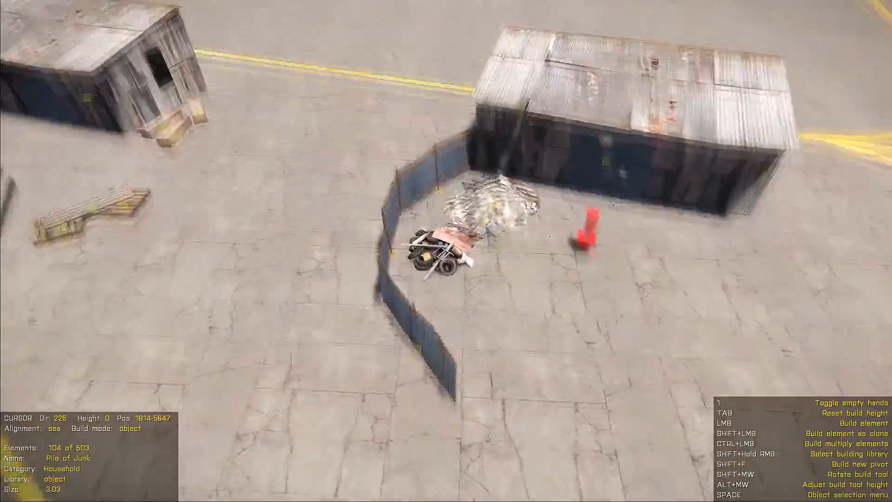
key(space)
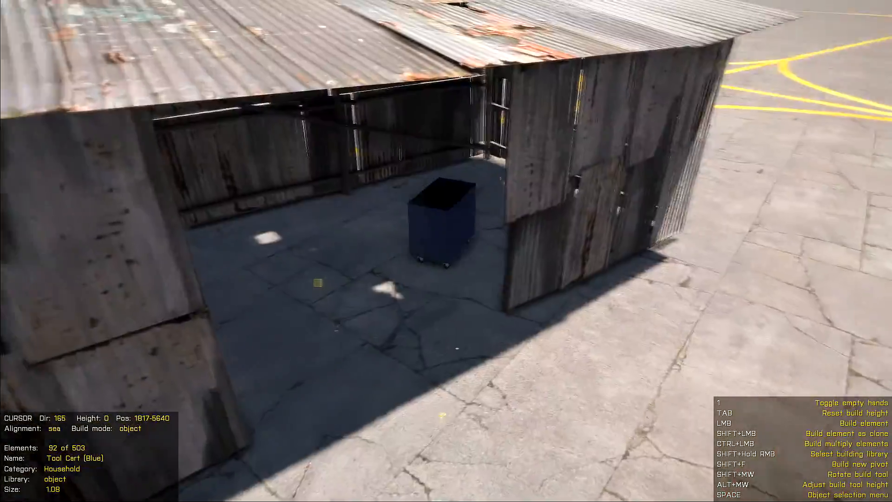
key(1)
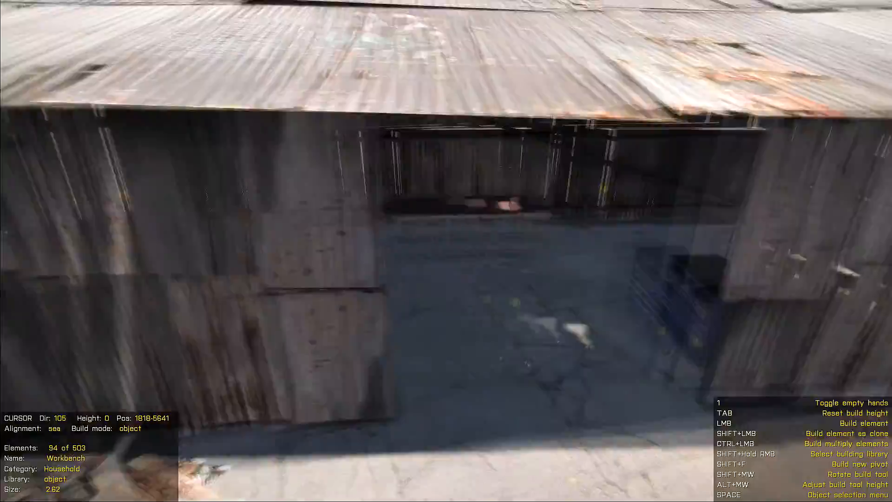
Place Runway Markers beside the shed, a Stall (Water) at the fence, and a Rusty Cistern and wooden cart in front
key(space)
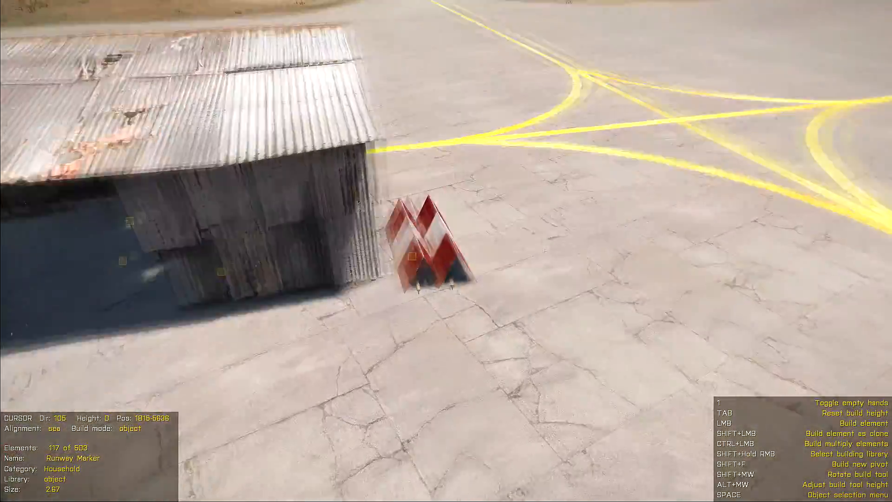
key(space)
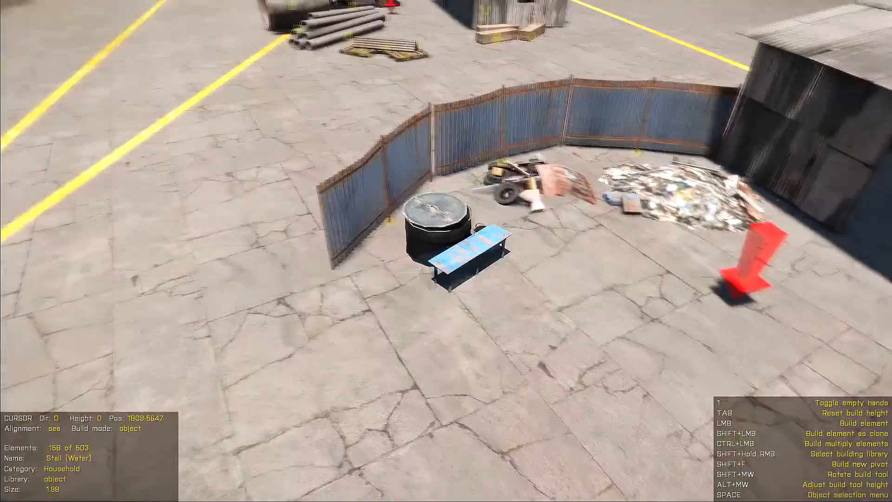
key(space)
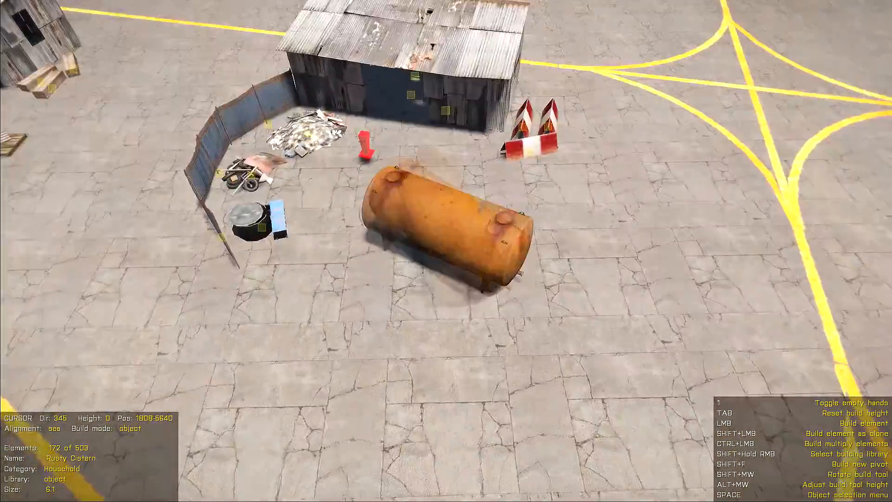
key(space)
key(space)
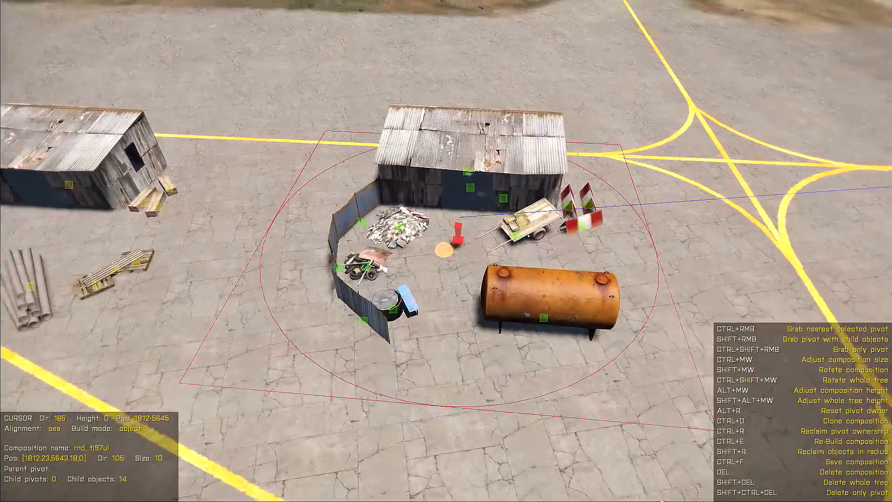
Save the second shed variant under myCategory with the name cm_shed_v2
key(a)
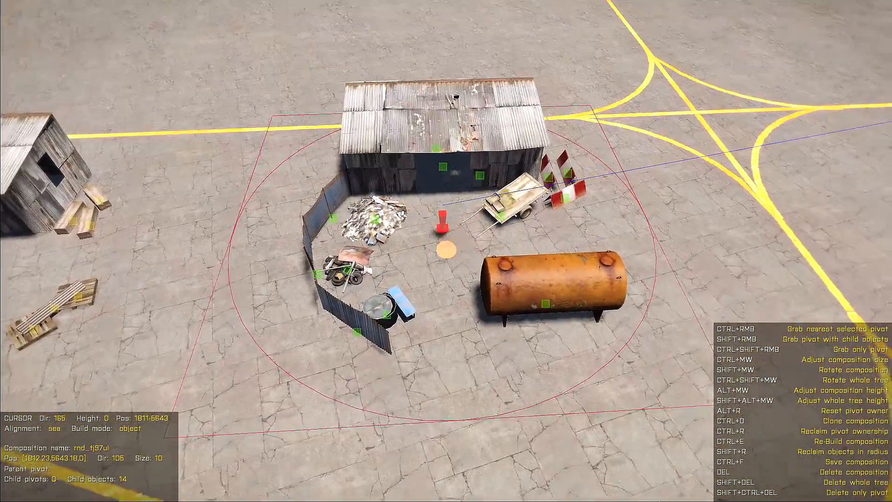
key(s)
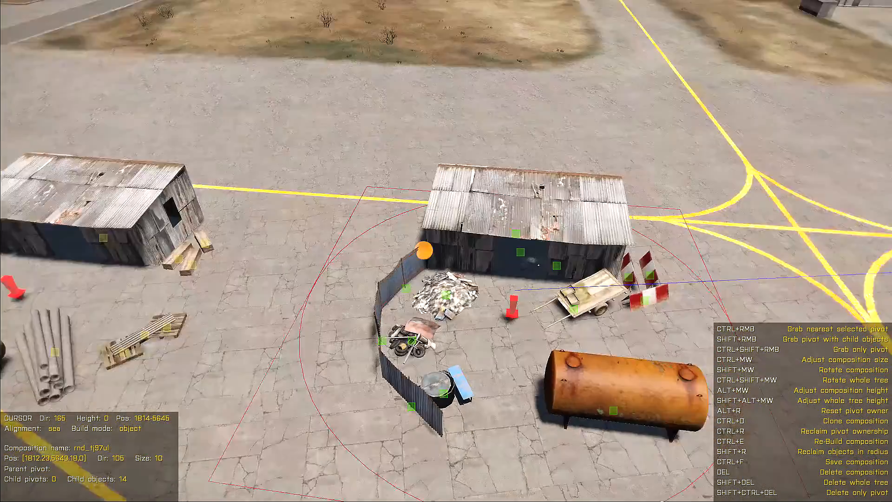
key(ctrl+f)
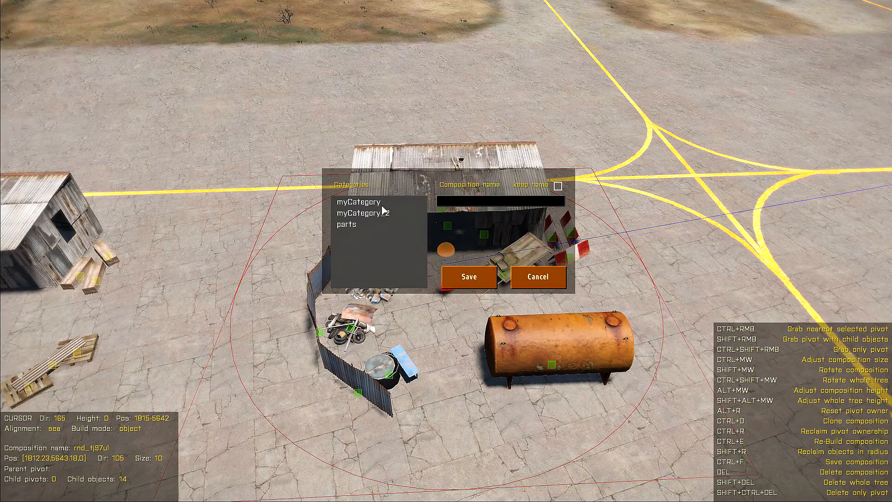
text(cm_shed_v2)
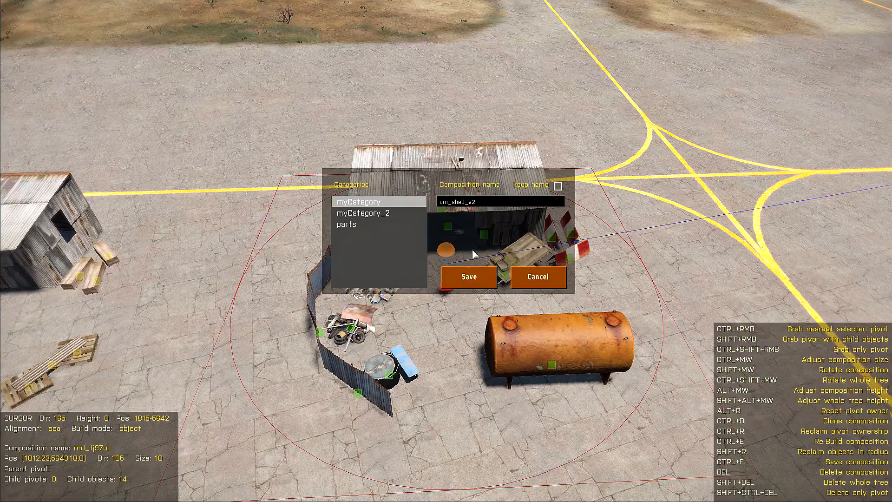
click(469, 276)
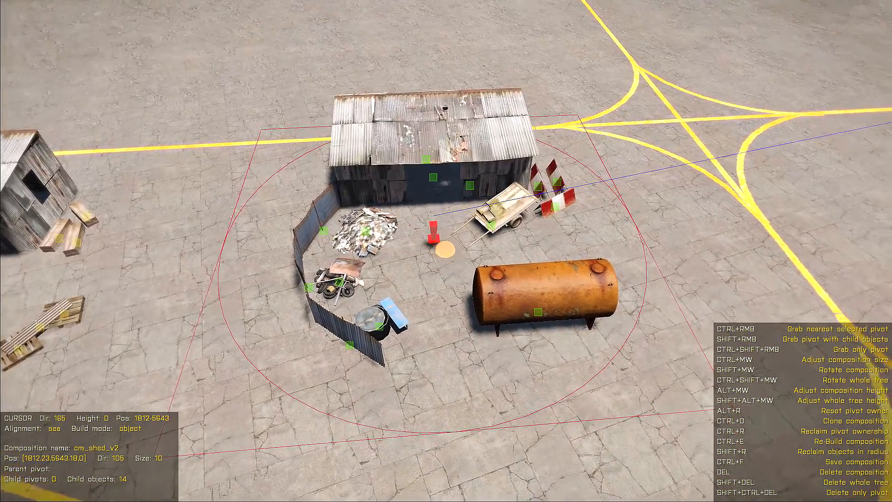
Copy the cm_shed_v2 composition and paste it with nothing selected on the empty apron beside it, so the copy has no parent pivot
key(ctrl+c)
key(d)
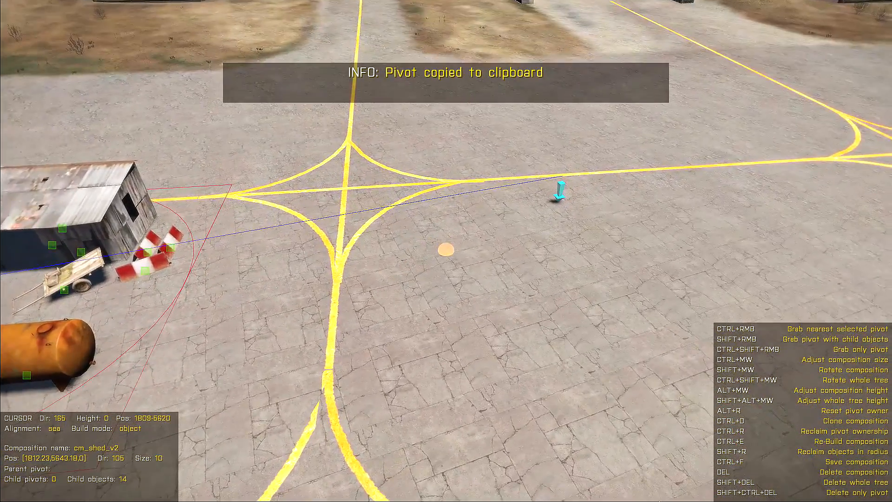
key(ctrl+v)
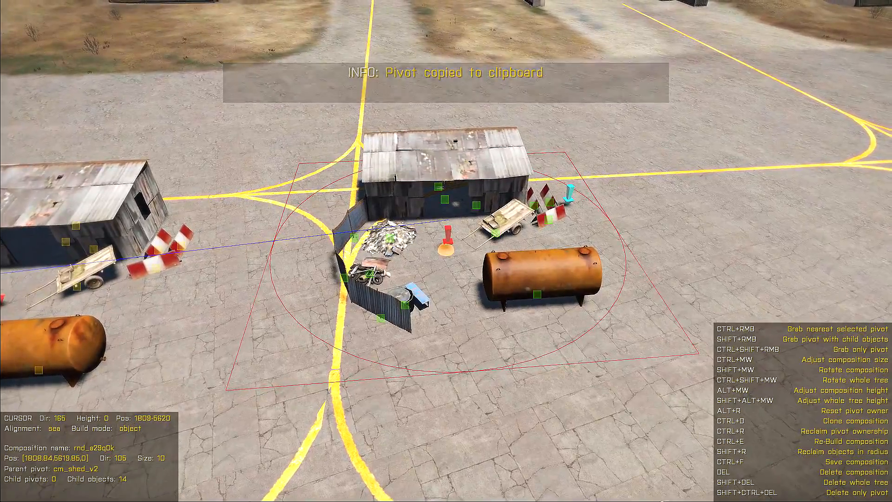
key(w)
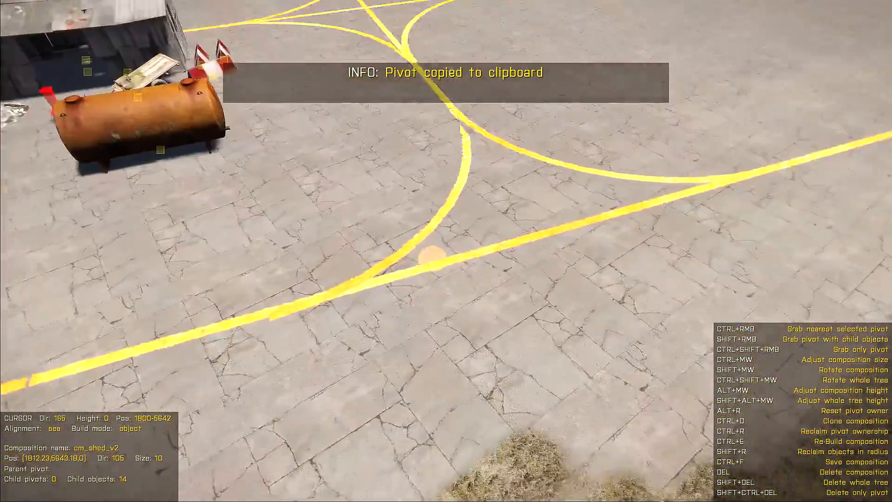
click(439, 252)
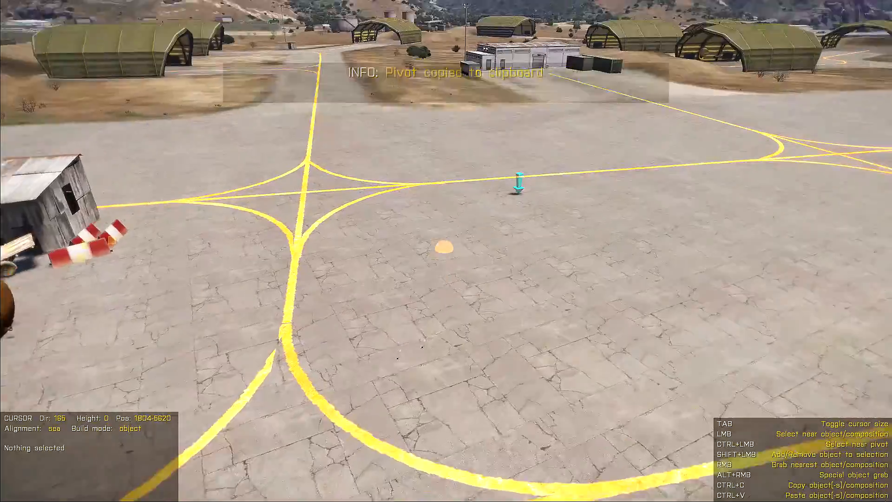
key(ctrl+v)
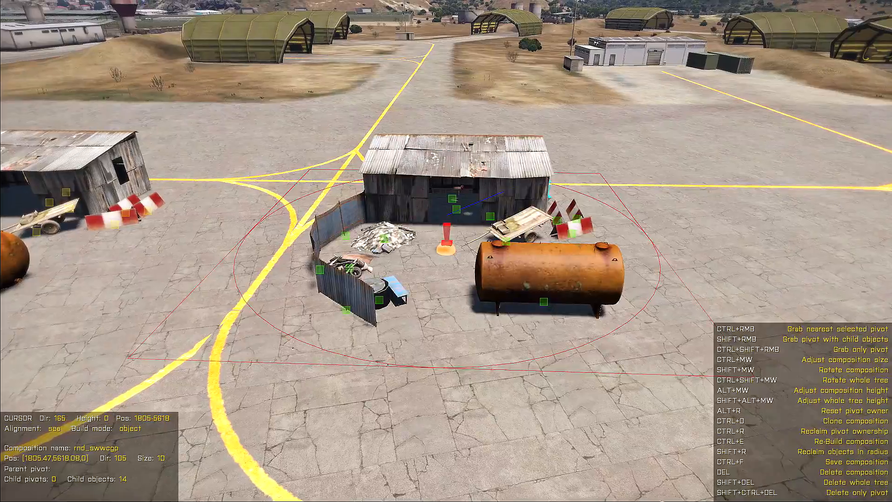
Delete the wooden cart, rusty cistern, runway markers, junk heaps and water stall from the new copy, keeping its shed and fence
key(w)
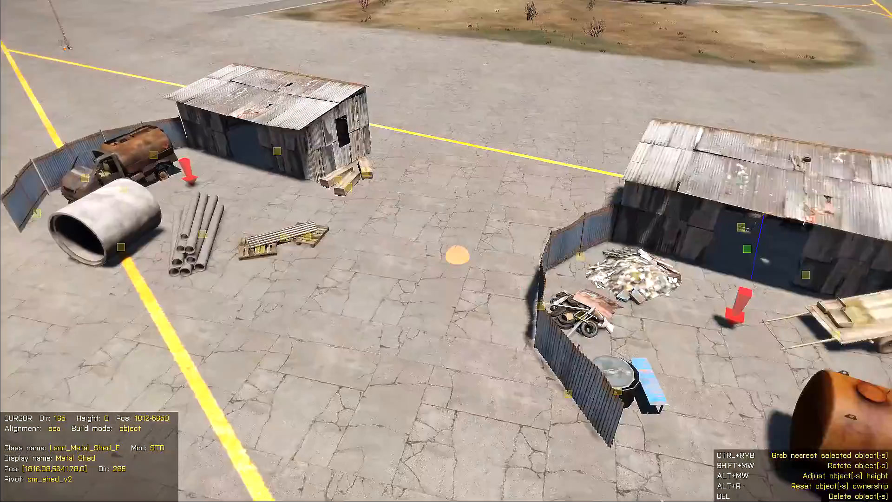
key(d)
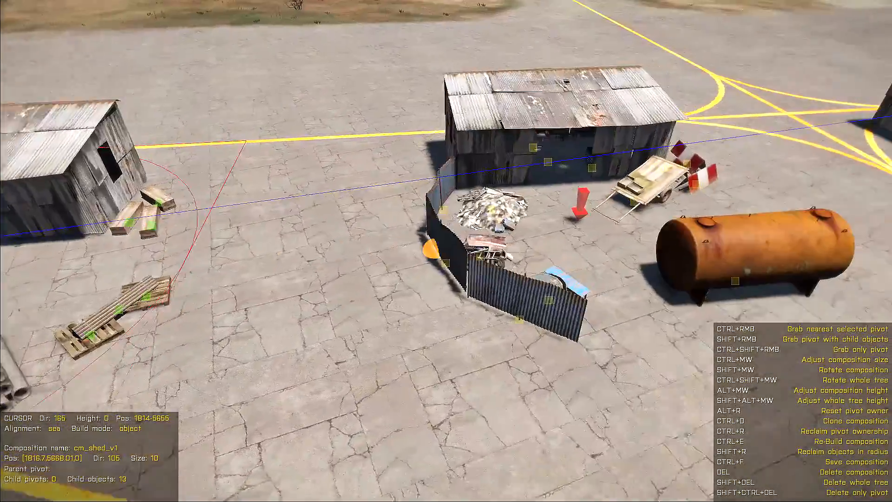
key(w)
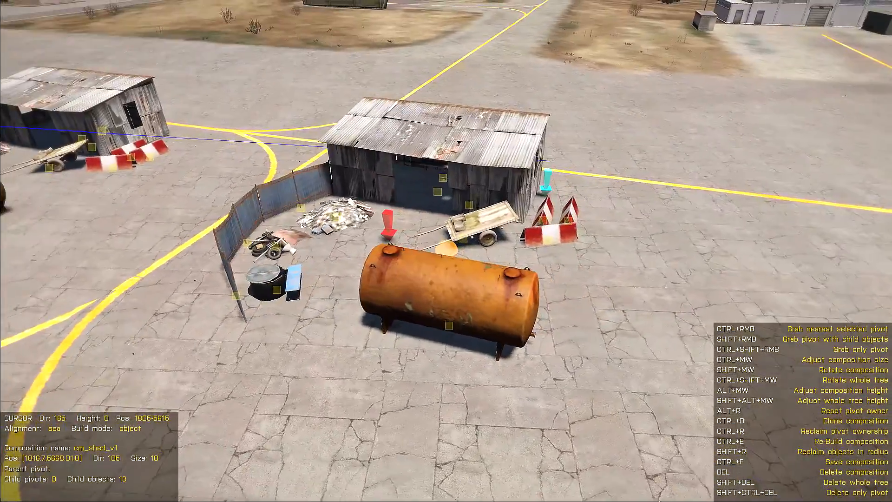
key(s)
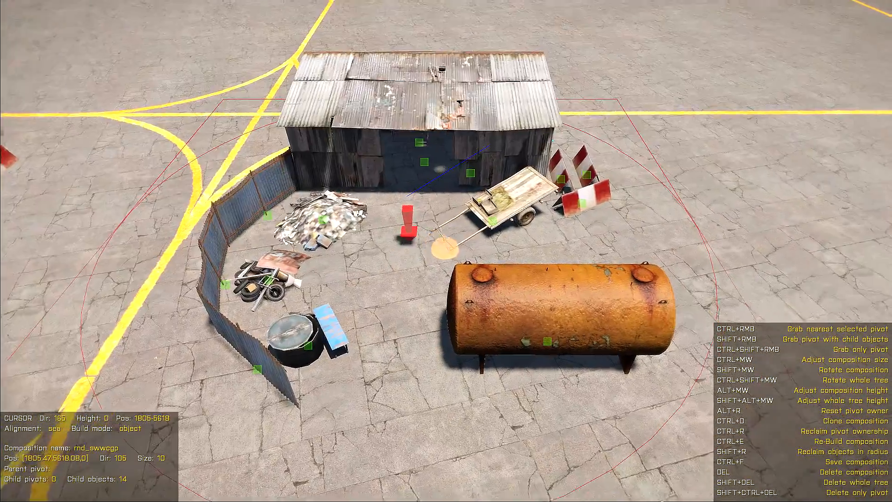
key(s)
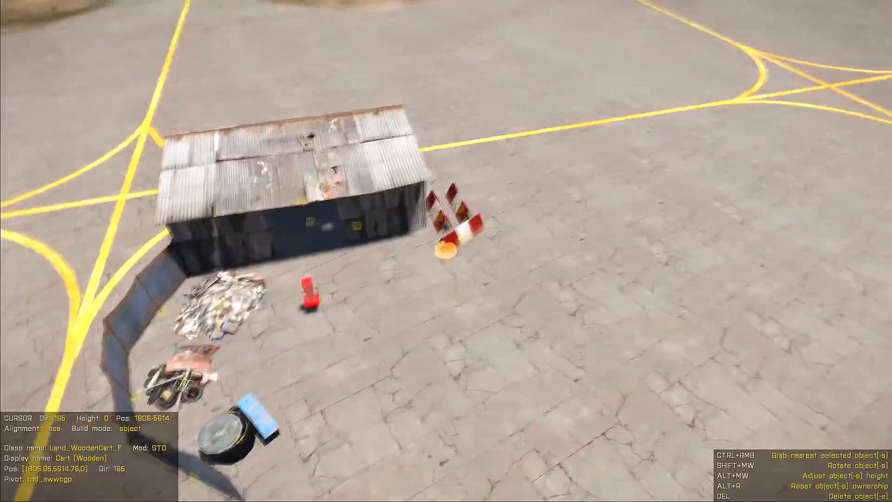
key(w)
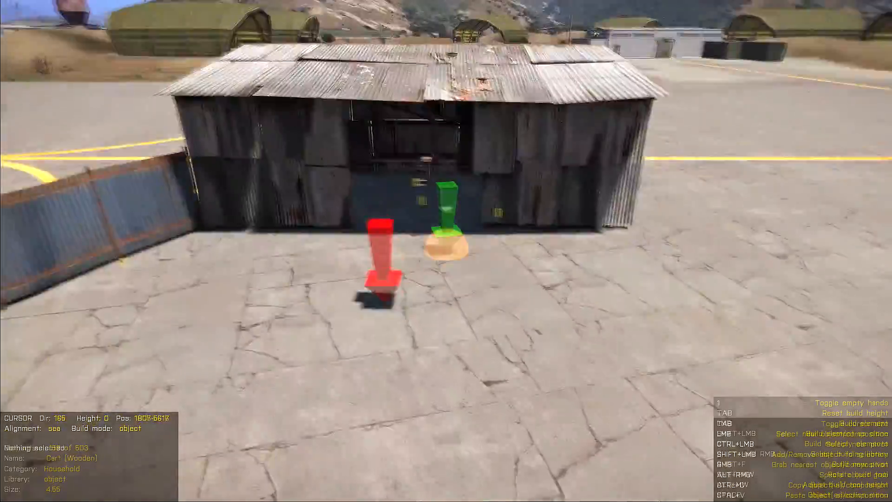
key(w)
click(451, 262)
key(s)
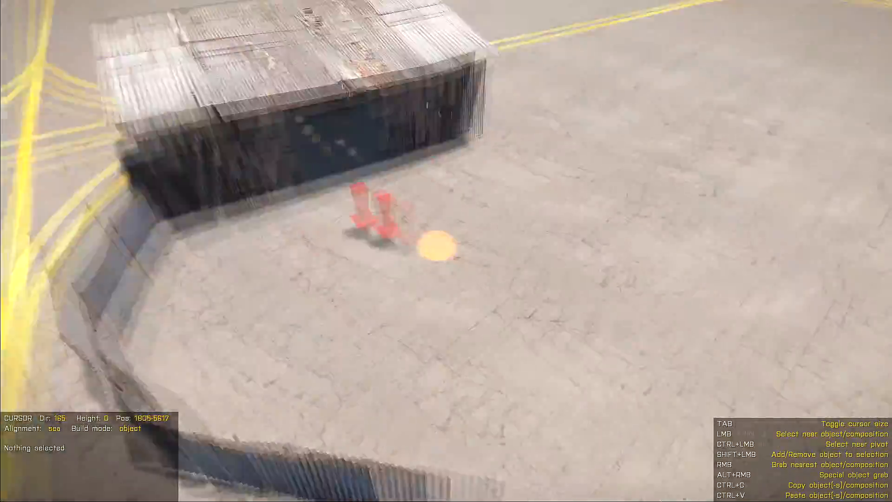
Place a large generator unit in front of the shed and open and closed paper boxes along the fence
key(space)
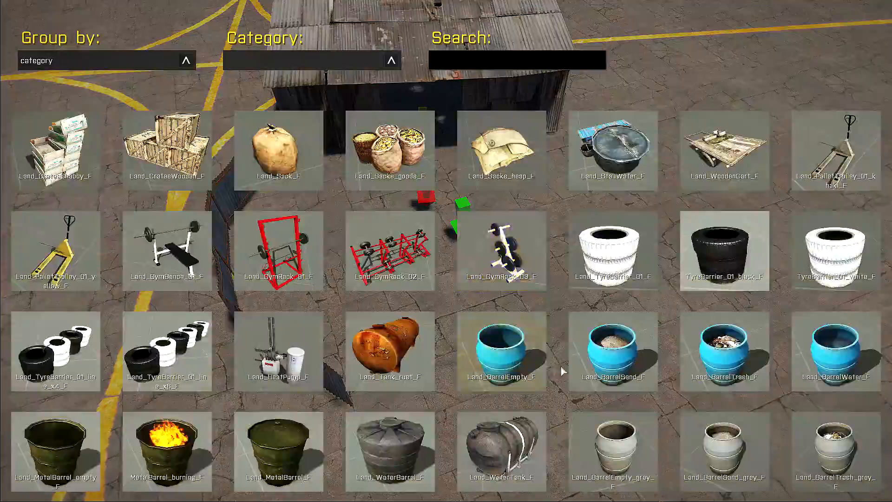
scroll(500, 208, down, 3)
click(500, 209)
click(544, 172)
key(space)
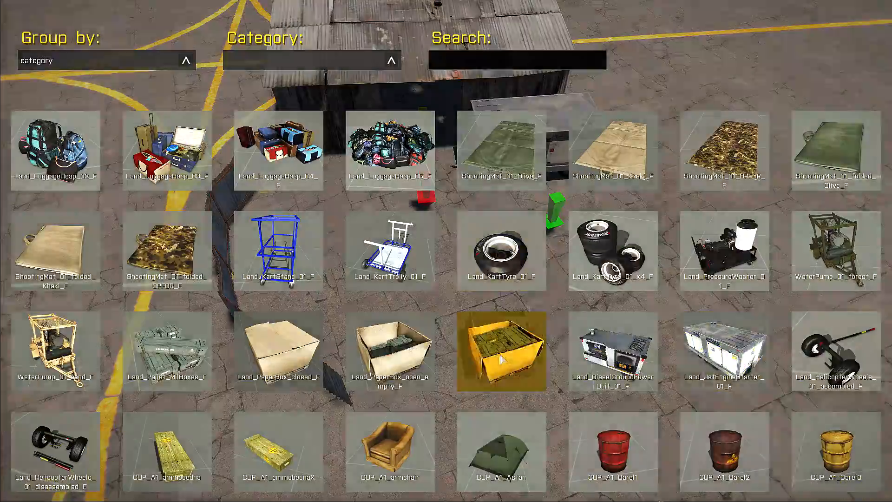
click(513, 349)
click(307, 193)
click(285, 237)
Place a blue kart stand beside the shed, and a red barrel, a yellow barrel and a pallet of blue barrels inside it
key(space)
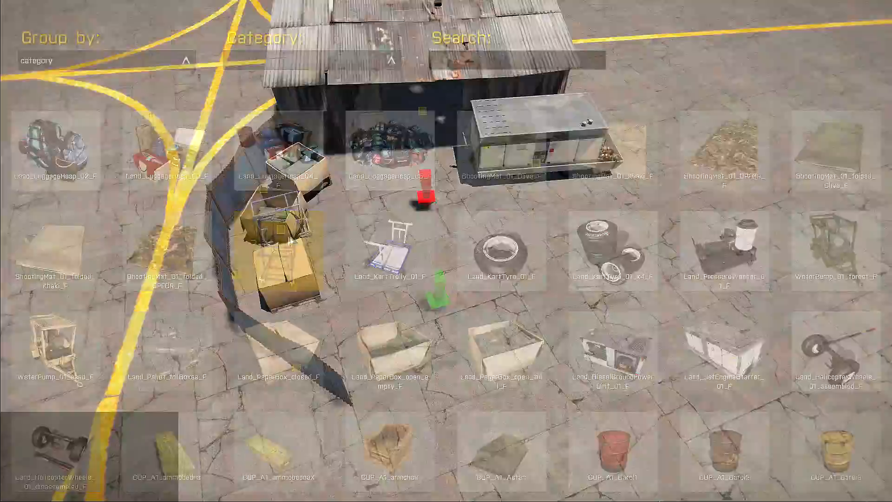
click(425, 139)
key(space)
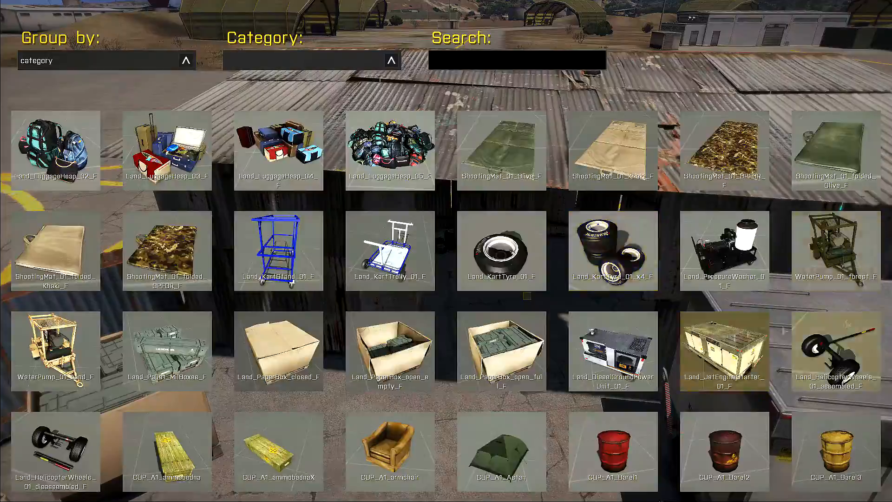
click(607, 456)
click(446, 251)
click(446, 251)
key(space)
click(400, 342)
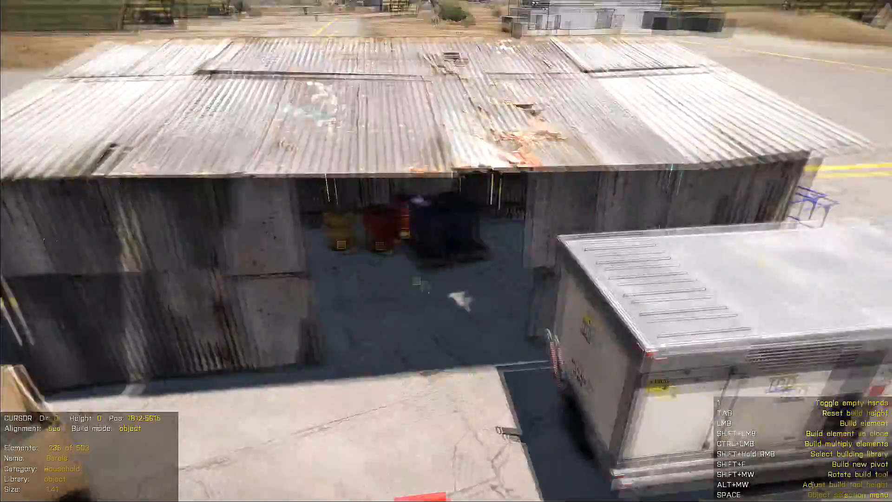
shift+scroll(446, 251, down, 2)
click(446, 251)
key(space)
click(281, 342)
Place the Land_Wreck_Skodovka_F car wreck from the Wrecks category on the ground in front of the shed
key(space)
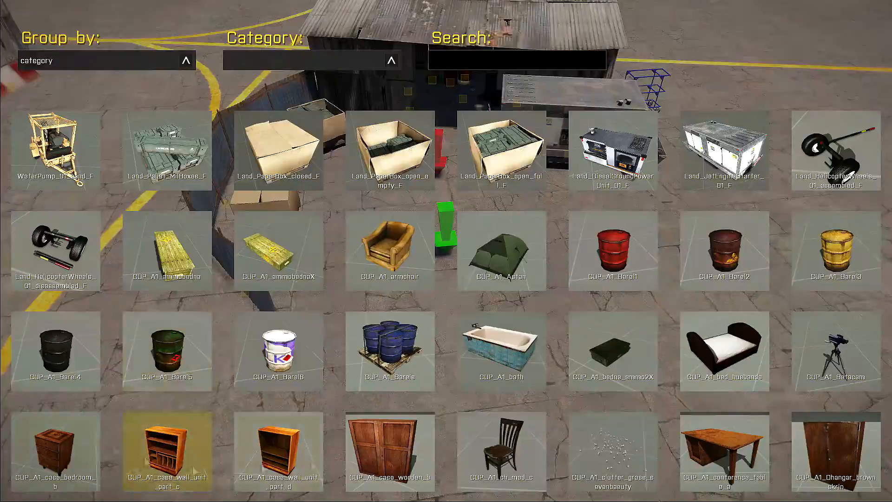
scroll(491, 354, down, 10)
click(391, 60)
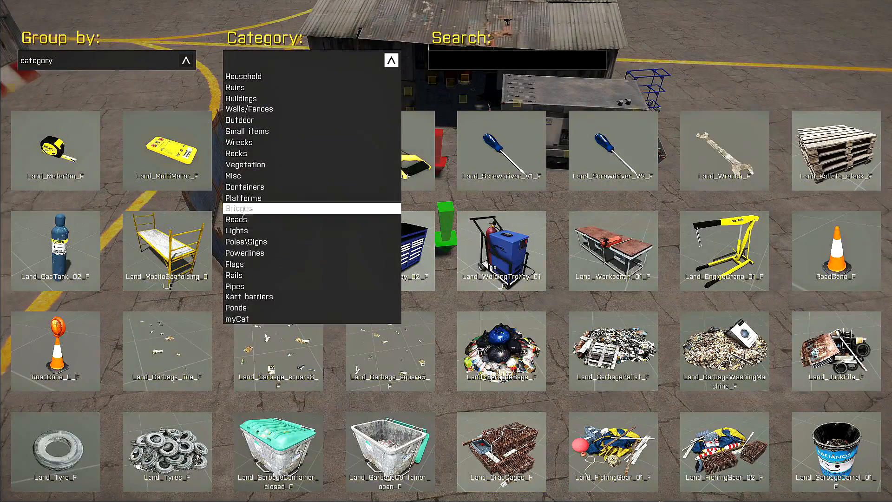
click(385, 186)
scroll(424, 262, down, 6)
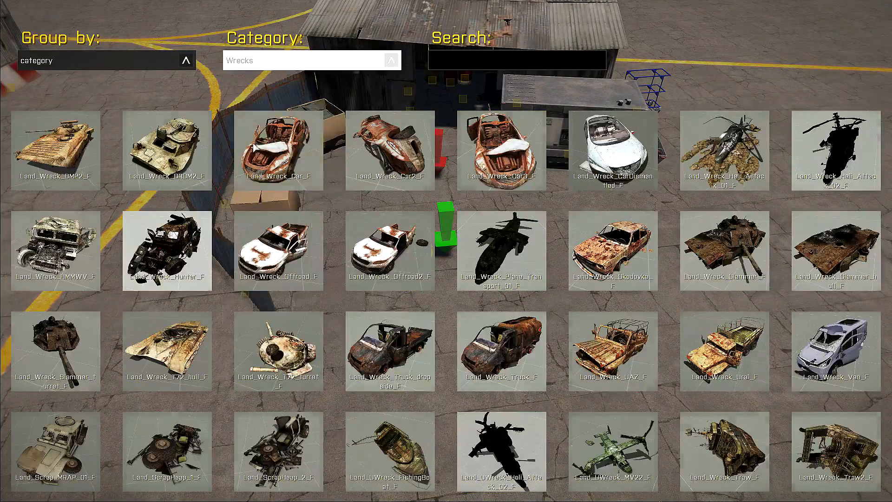
click(614, 251)
key(1)
Save the third shed composition with the car wreck as cm_shed_v3 in myCategory and deselect it
key(s)
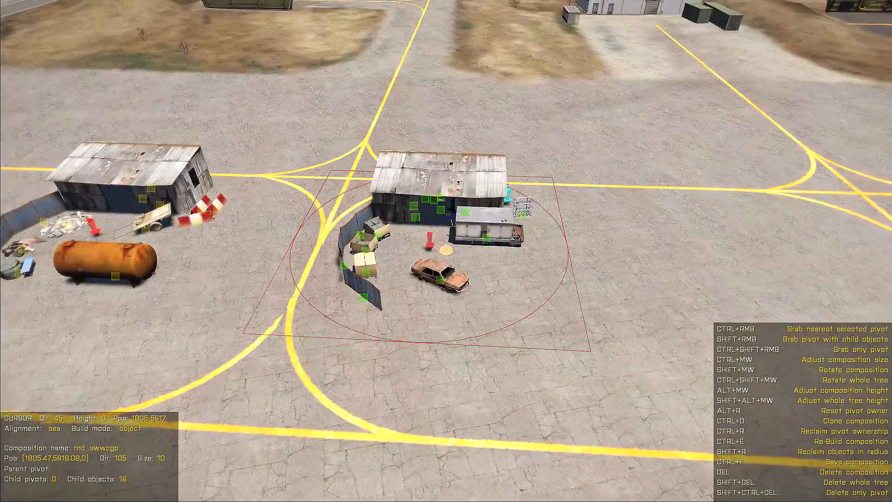
key(a)
key(w)
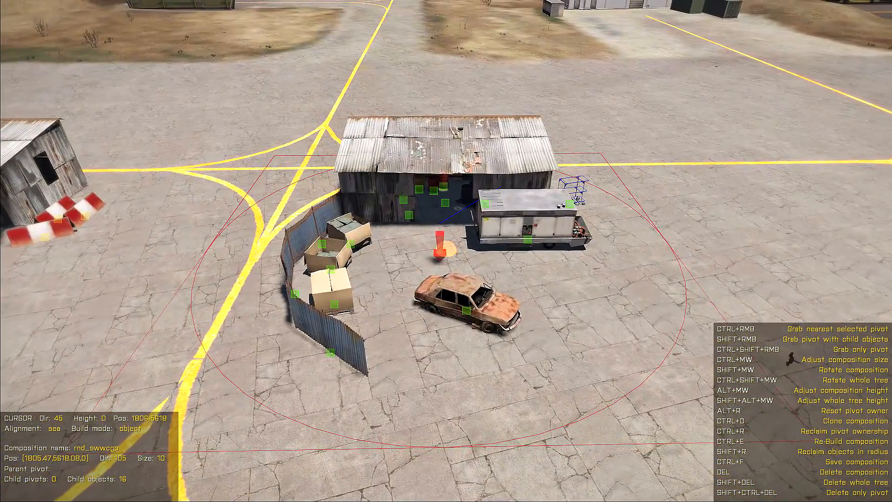
key(ctrl+f)
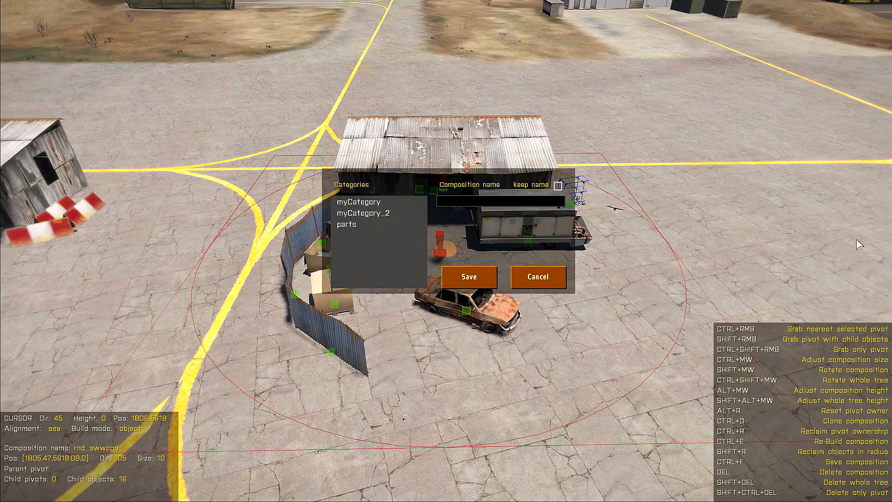
click(420, 202)
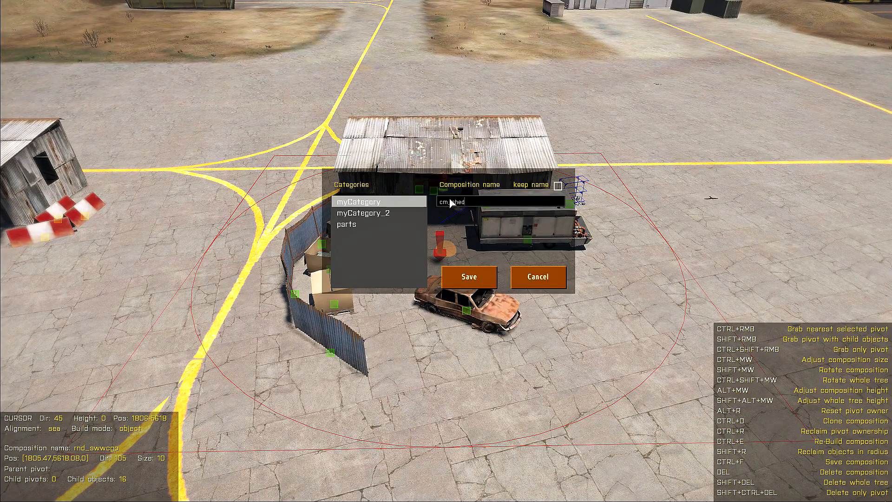
click(450, 201)
text(cm_shed_v3)
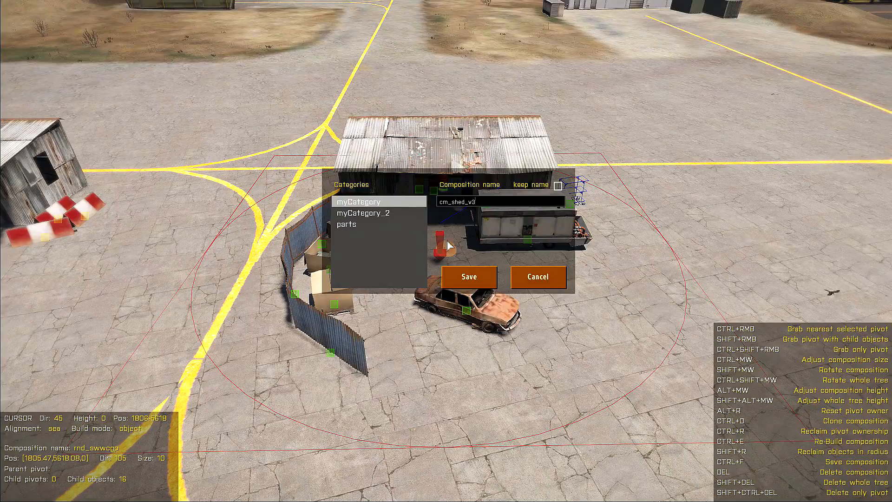
click(470, 277)
key(s)
click(446, 239)
key(s)
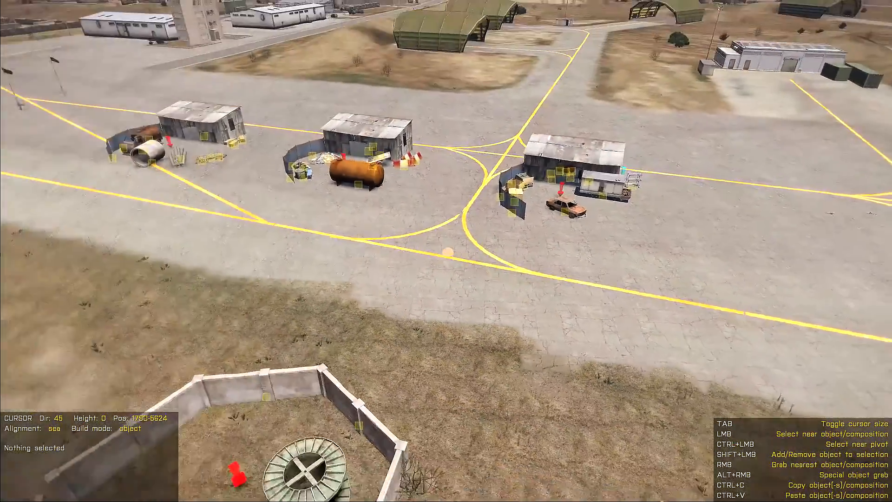
Examine the saved cm_shed_v1, cm_shed_v2 and cm_shed_v3 compositions from myCategory in the prefab library preview
key(w)
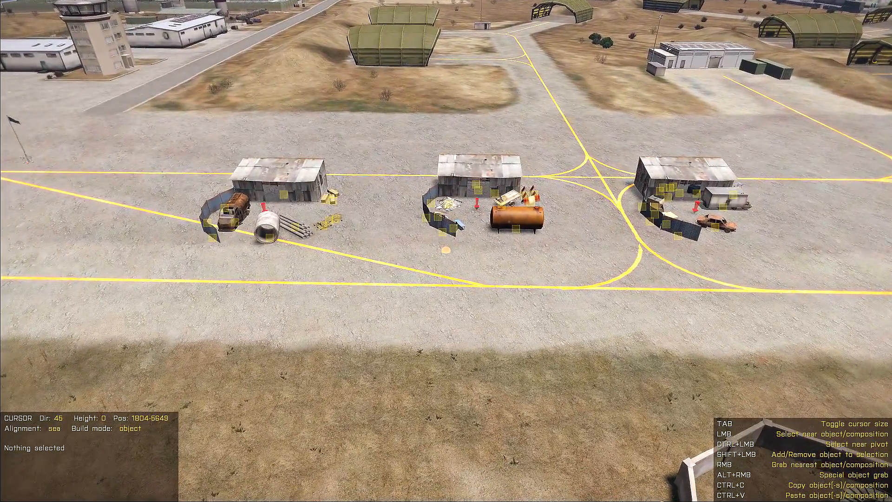
key(s)
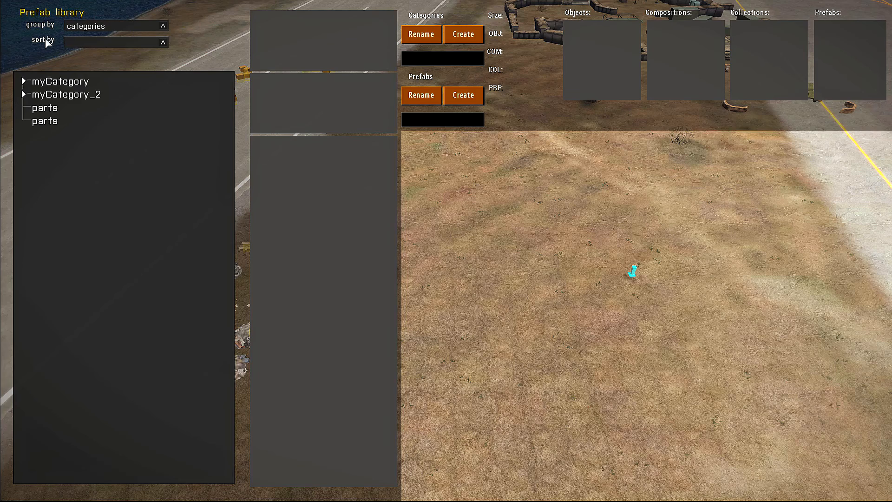
click(23, 82)
click(67, 95)
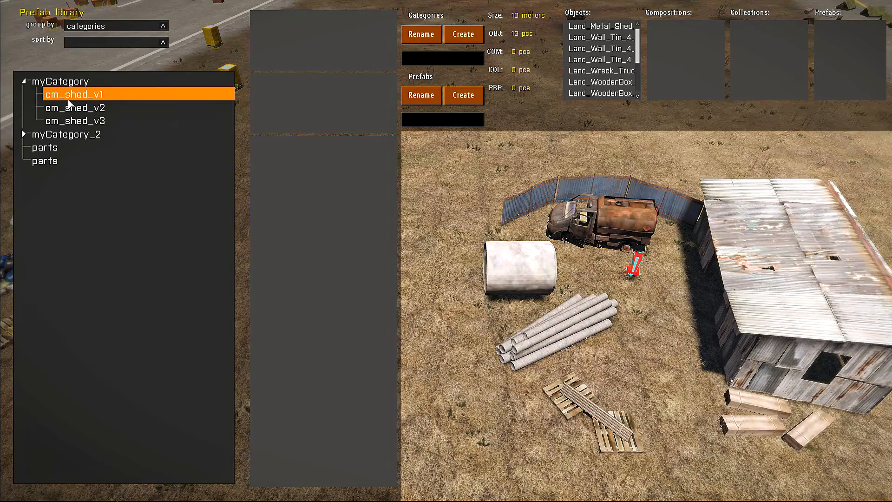
click(72, 109)
click(74, 122)
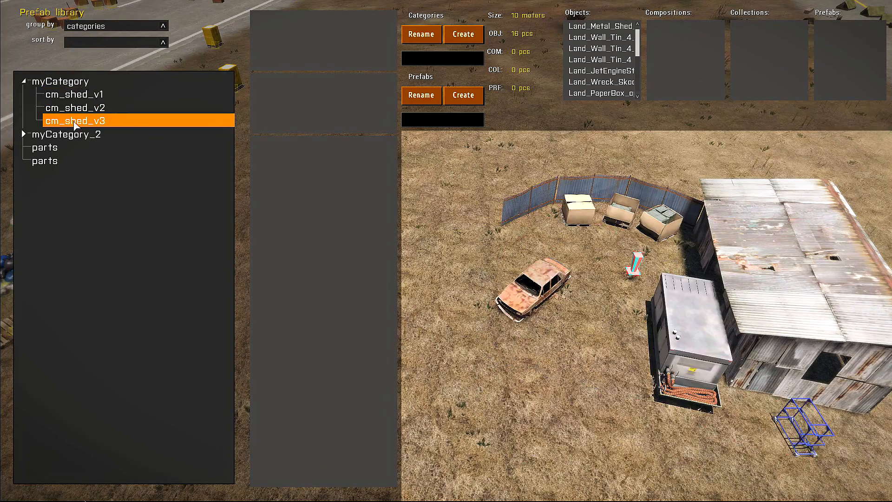
click(77, 96)
click(76, 108)
click(75, 122)
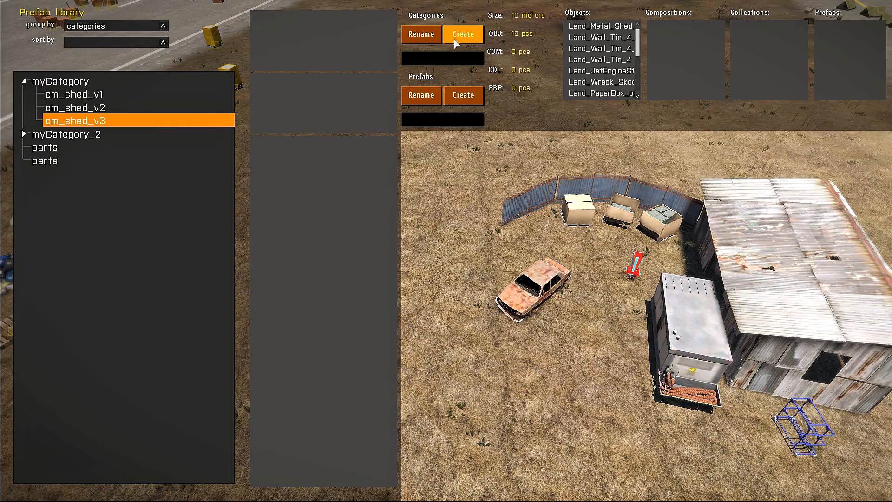
Create a prefab category called myPrefabCategory and a prefab called pr_shed in it
text(my)
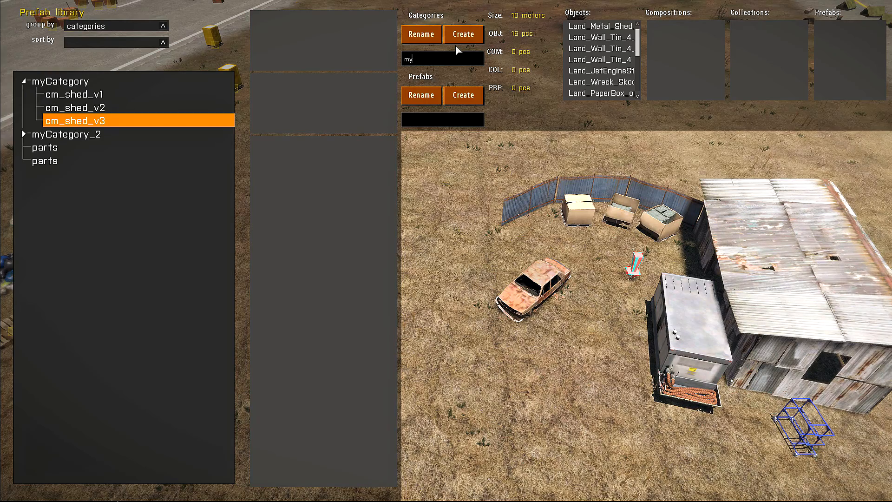
text(PrefabCategory)
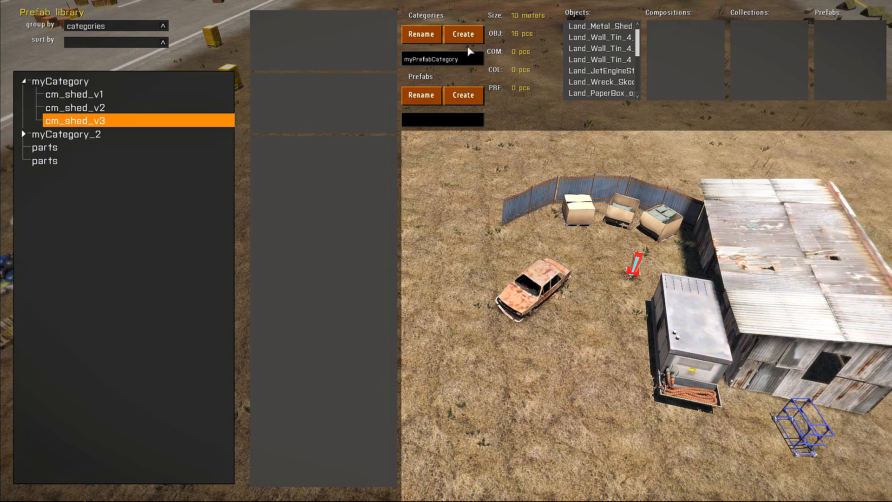
click(463, 37)
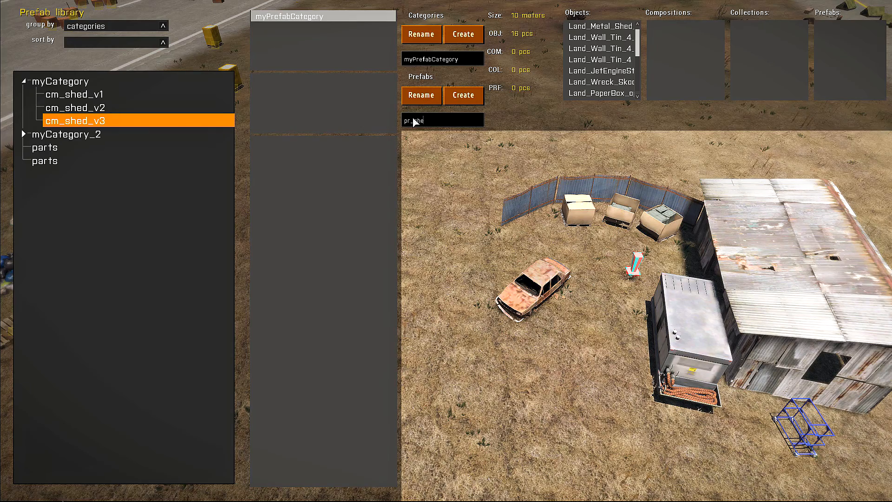
click(464, 95)
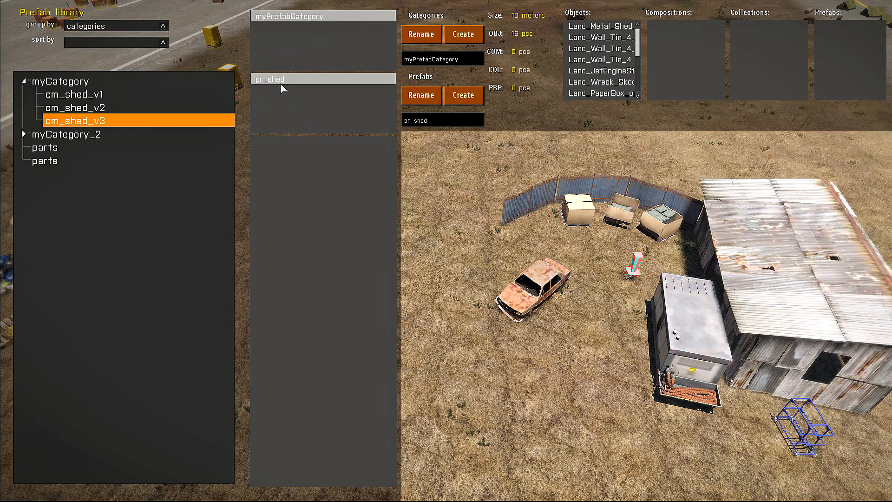
Add the cm_shed_v1, cm_shed_v2 and cm_shed_v3 compositions to the pr_shed prefab
click(99, 95)
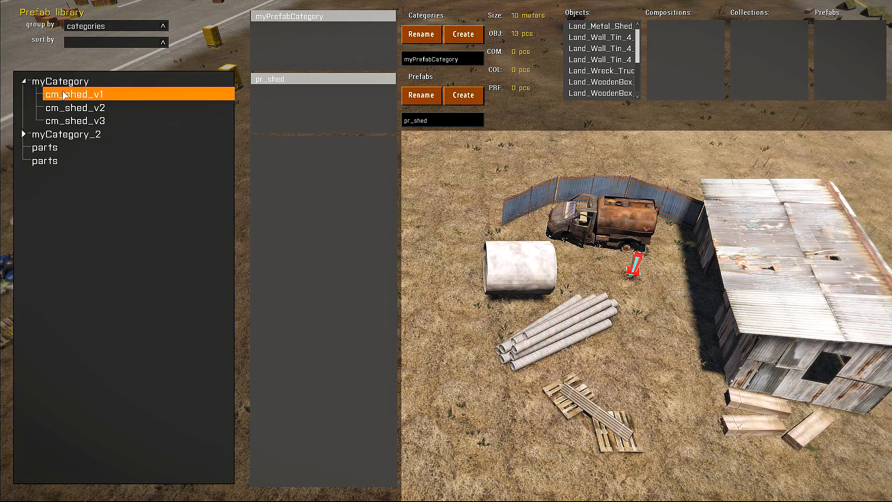
double_click(74, 95)
double_click(76, 108)
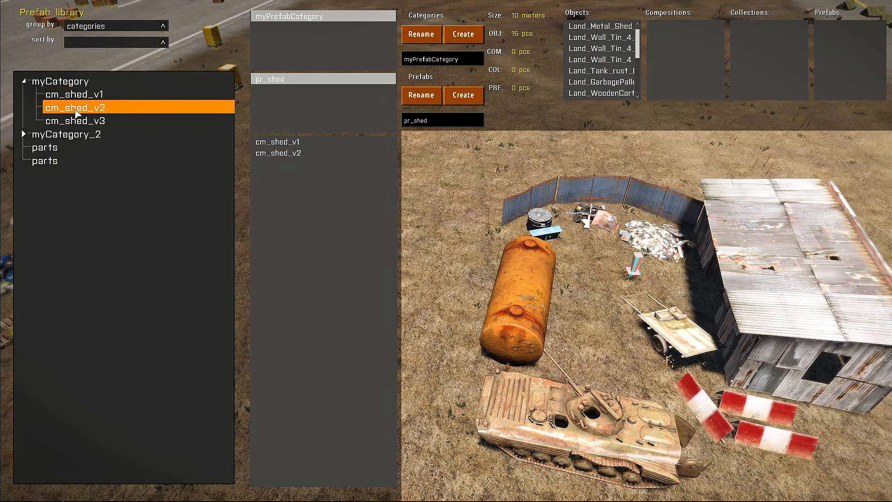
double_click(76, 121)
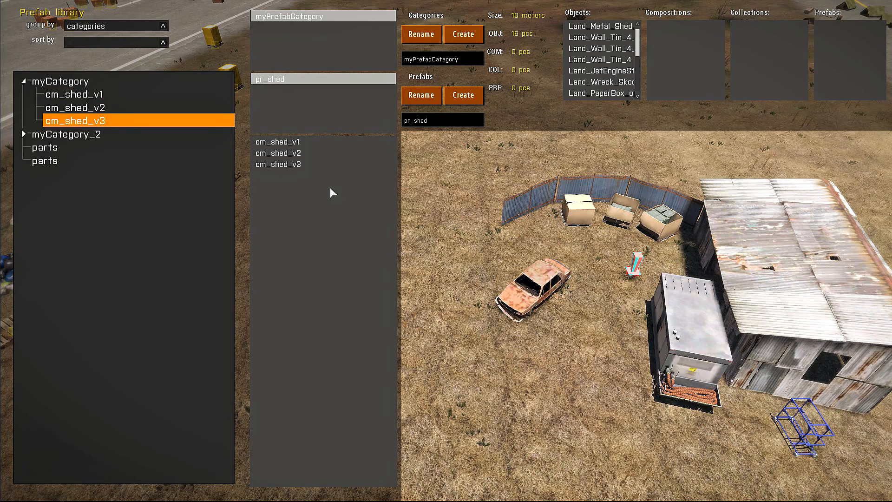
Place the pr_shed prefab on the grass in front of the three sheds, and check its pivot information
key(Escape)
key(a)
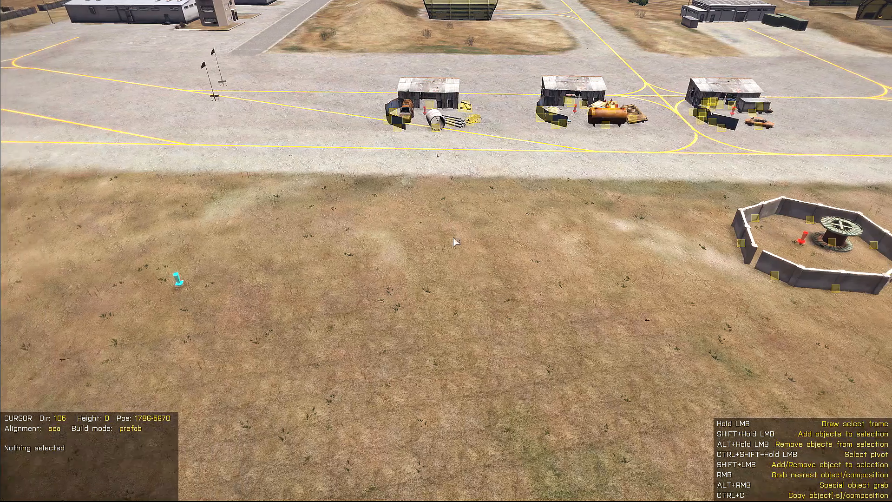
key(1)
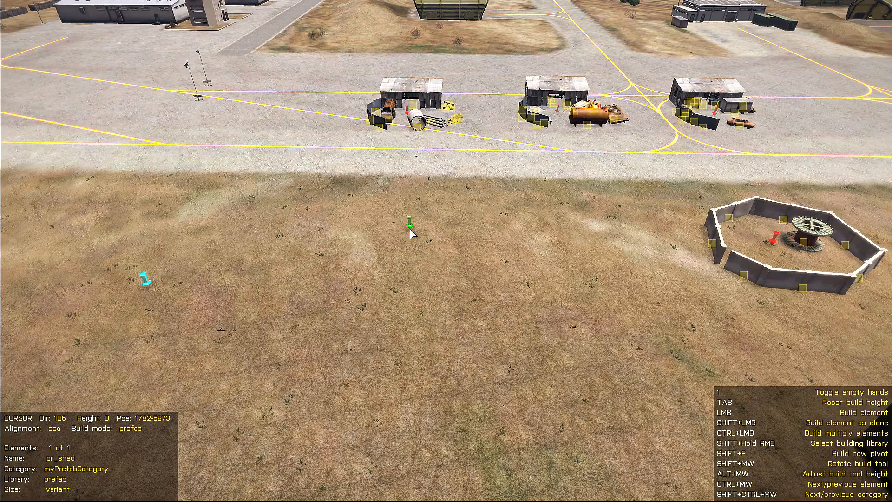
shift+right_drag(411, 234, 538, 272)
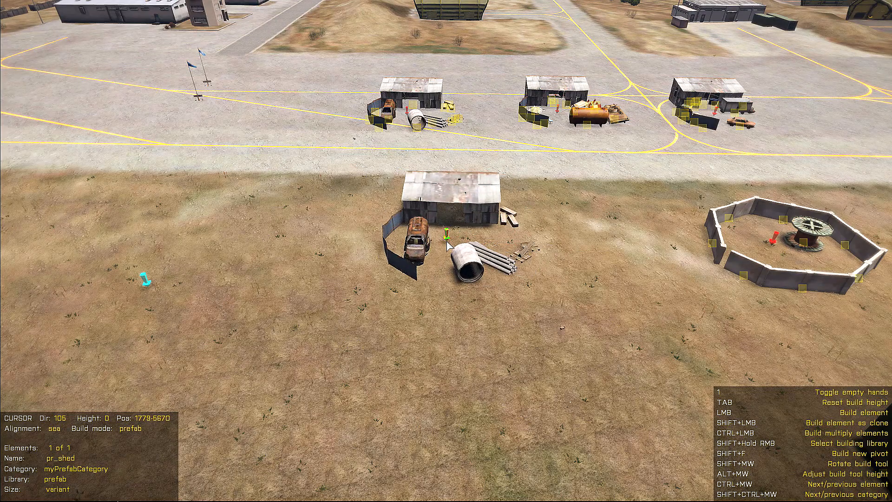
click(448, 245)
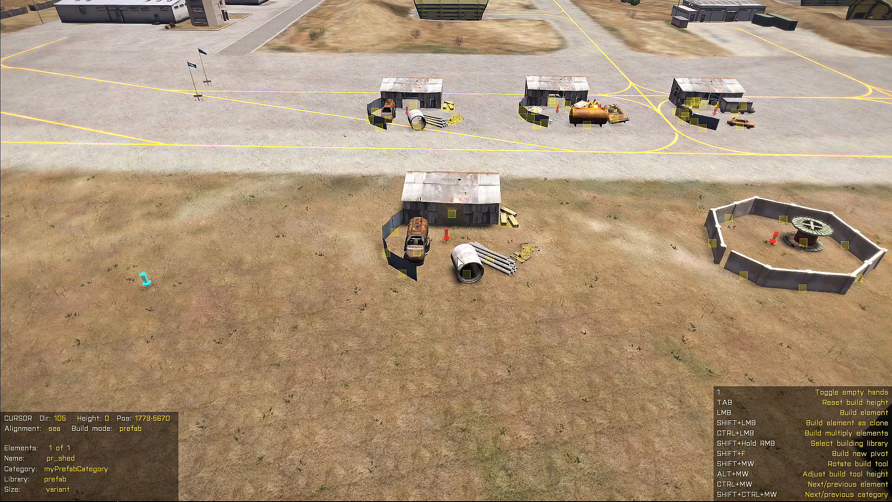
key(1)
key(Tab)
click(447, 251)
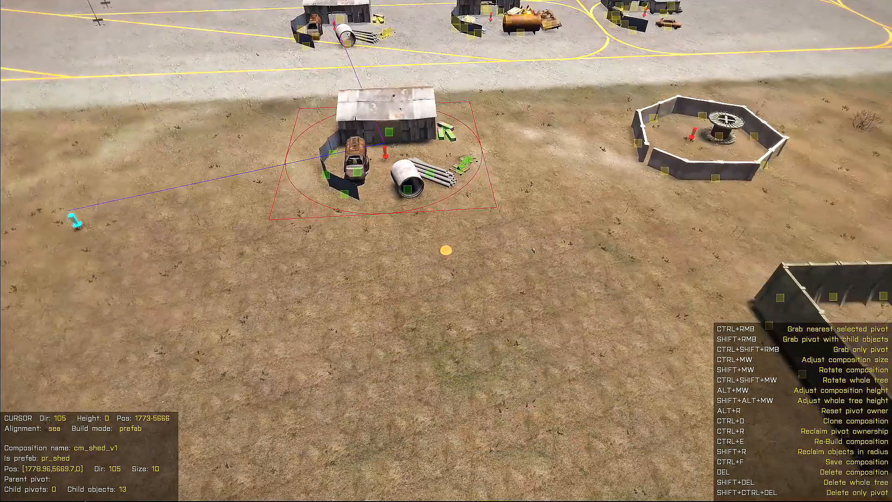
click(447, 250)
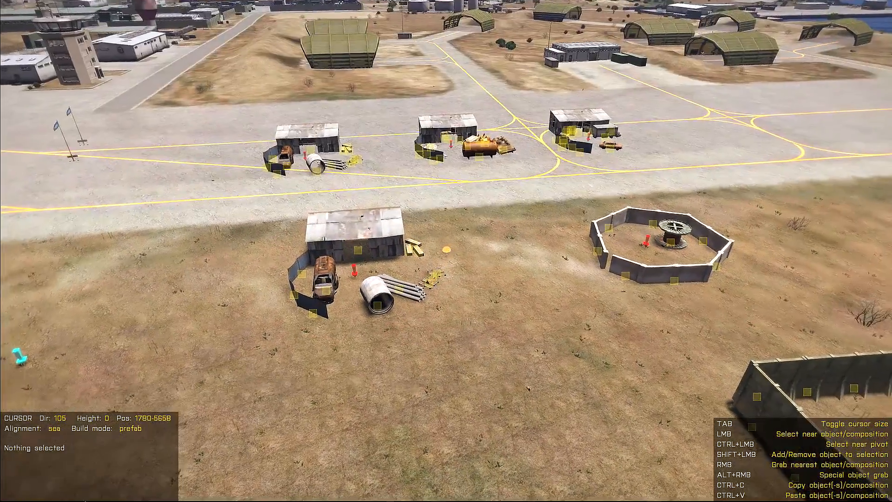
Rebuild the project several times to randomize which shed variant the placed pr_shed prefab uses
key(r)
key(r)
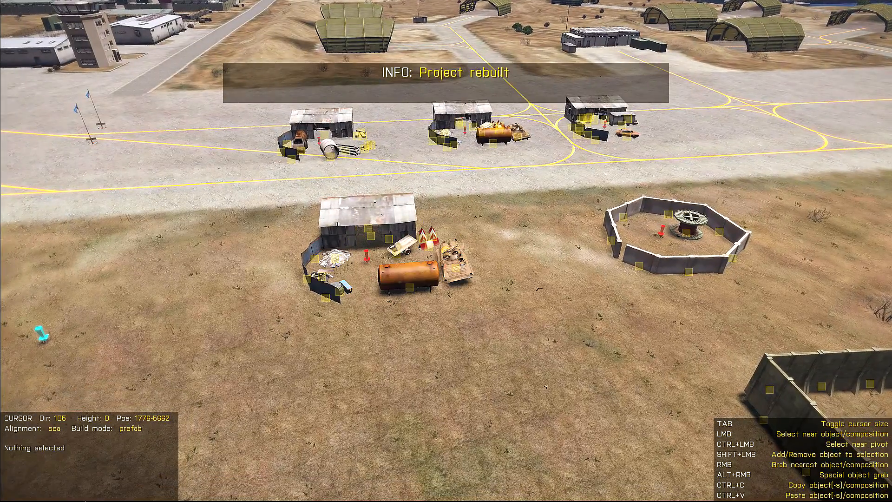
key(r)
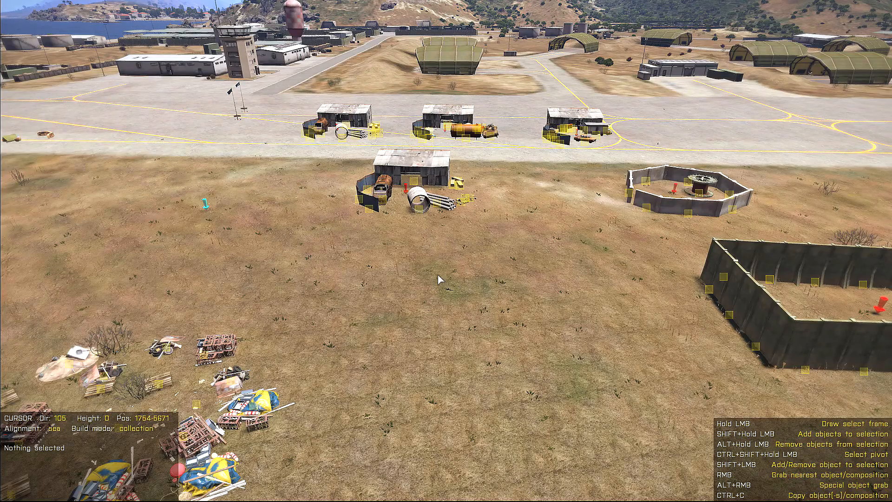
key(w)
key(space)
key(w)
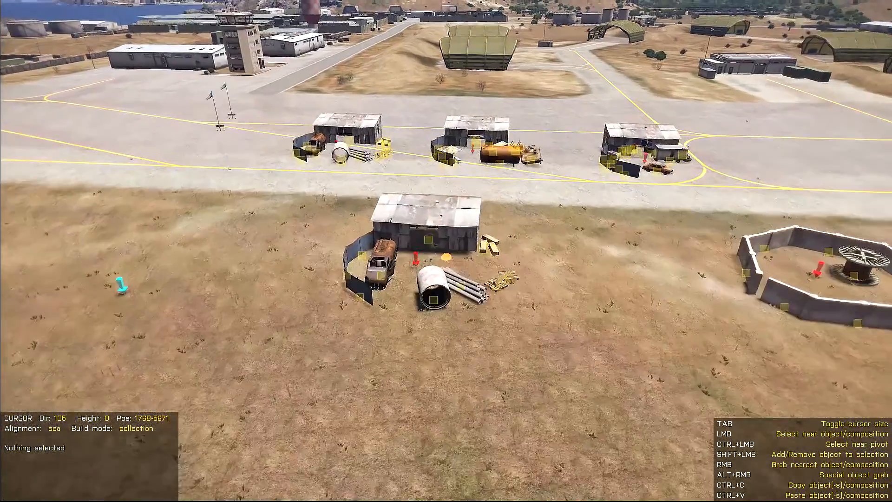
Add Land_Tyres_F from the Household category to the col_garbage_1 collection eight more times
key(s)
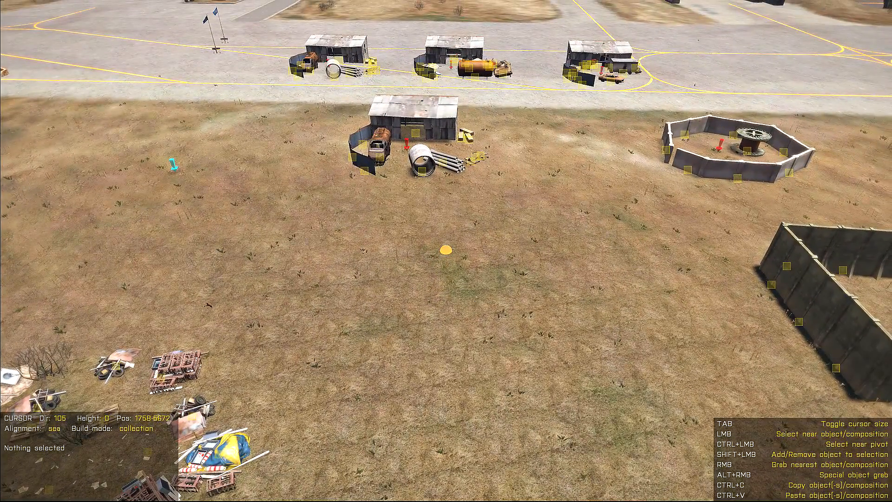
key(f)
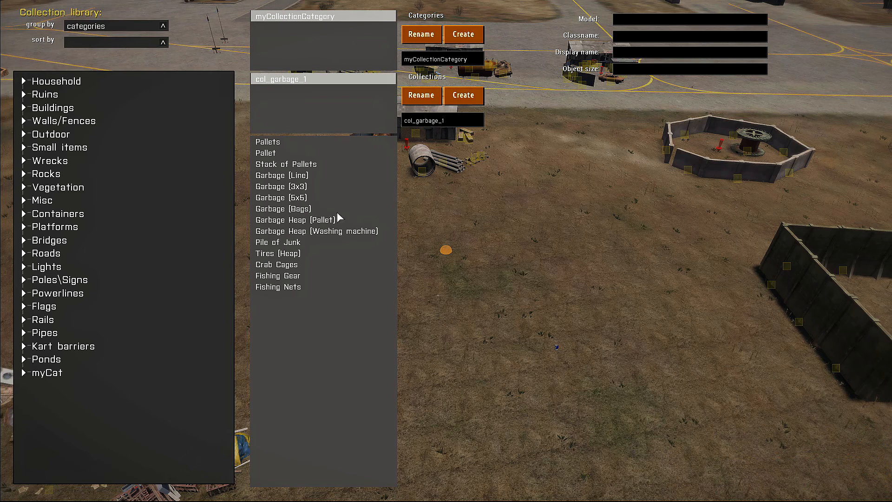
click(23, 81)
scroll(122, 361, down, 10)
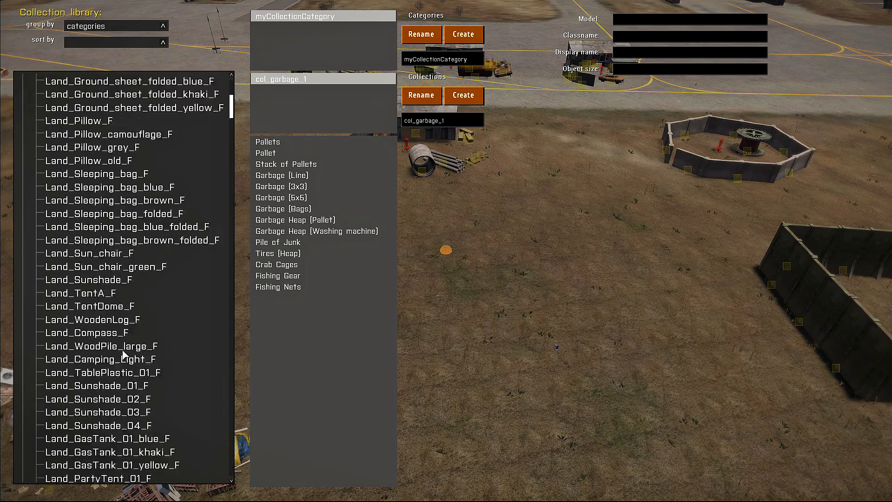
scroll(122, 361, down, 1)
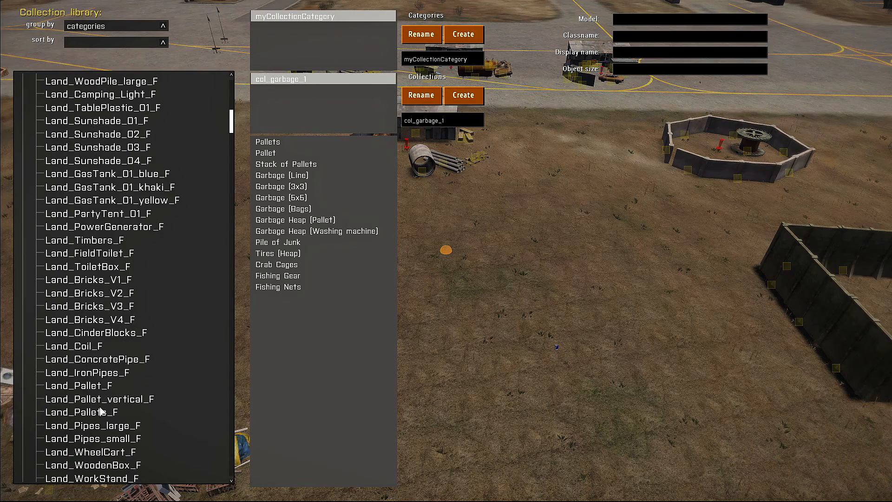
scroll(100, 412, down, 10)
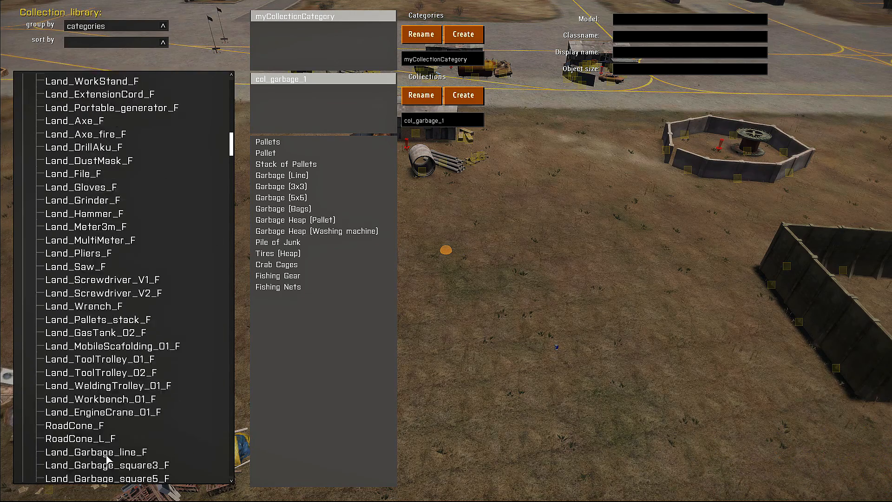
scroll(106, 459, down, 3)
click(95, 459)
scroll(121, 460, down, 2)
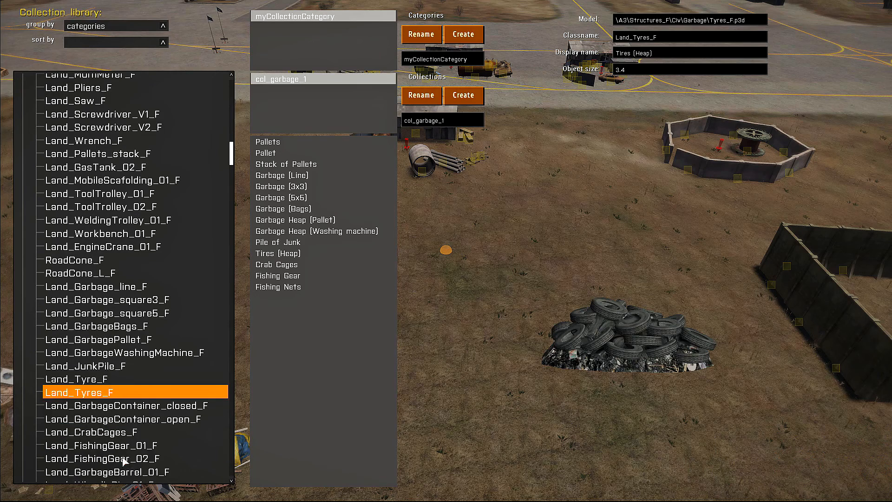
double_click(98, 393)
double_click(99, 393)
double_click(99, 393)
double_click(99, 394)
double_click(99, 394)
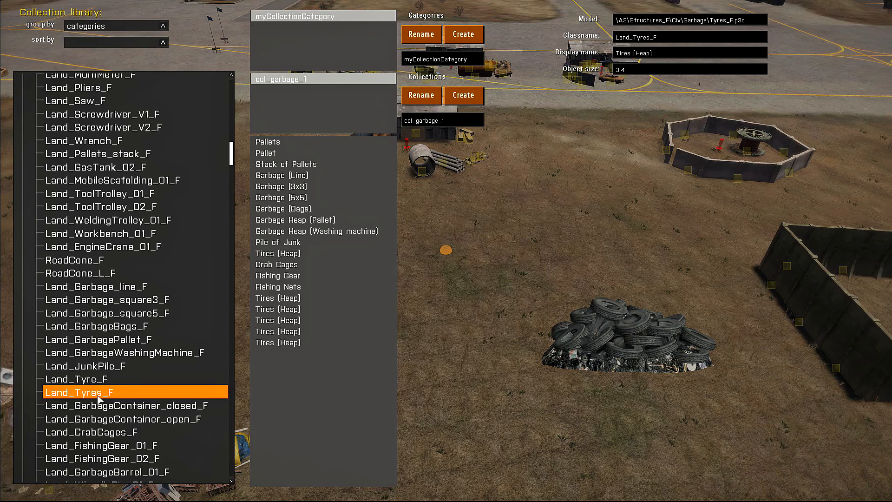
double_click(98, 394)
double_click(99, 394)
double_click(132, 394)
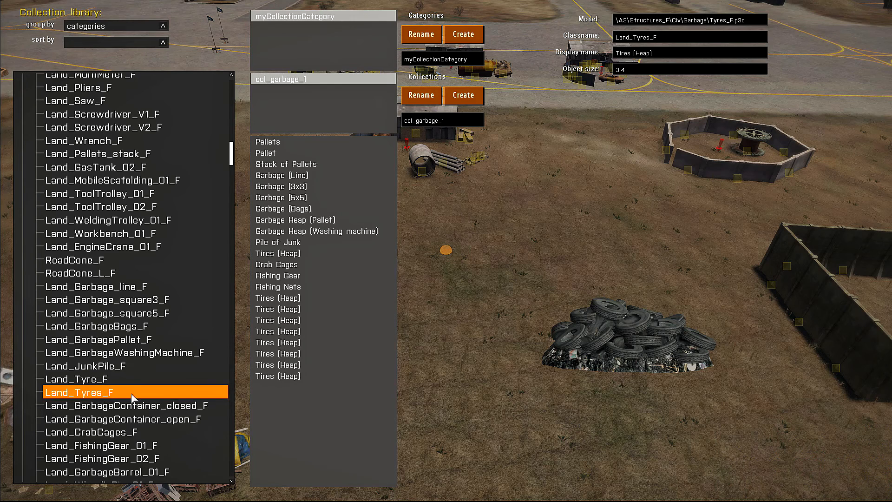
Leave the collection library and rebuild the project several times to randomize the garbage objects placed from col_garbage_1
click(261, 299)
click(292, 309)
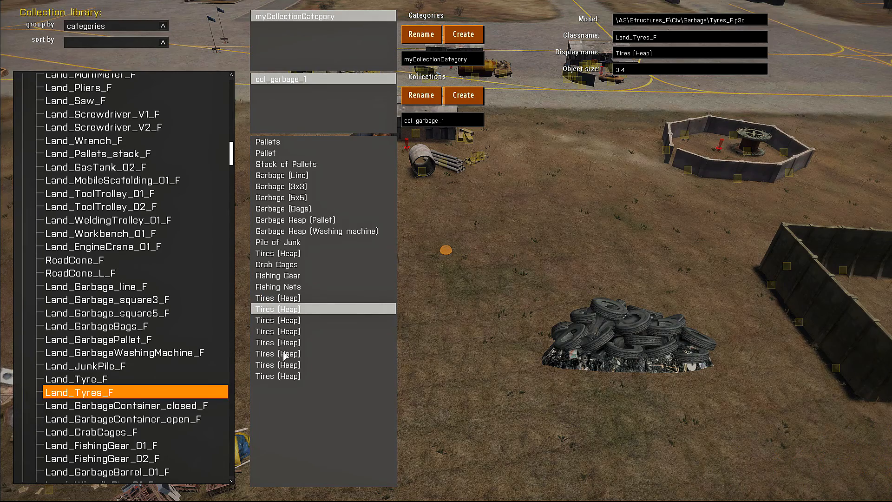
key(Escape)
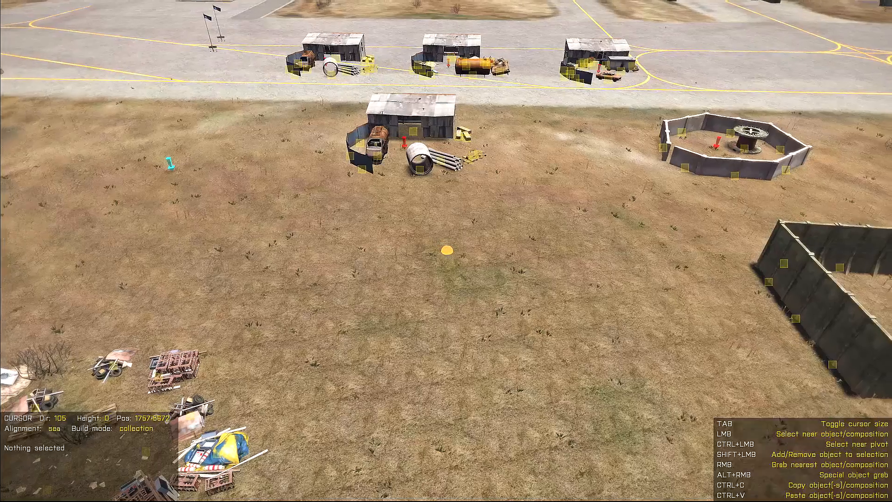
key(s)
key(s)
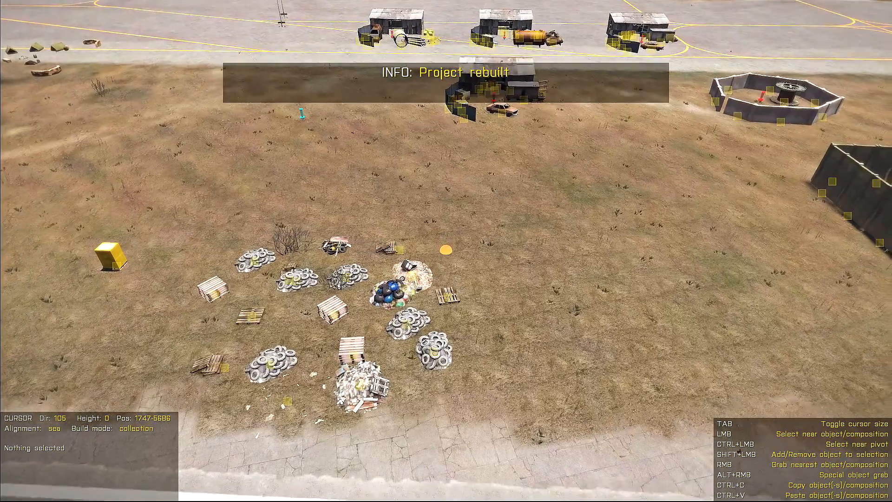
key(r)
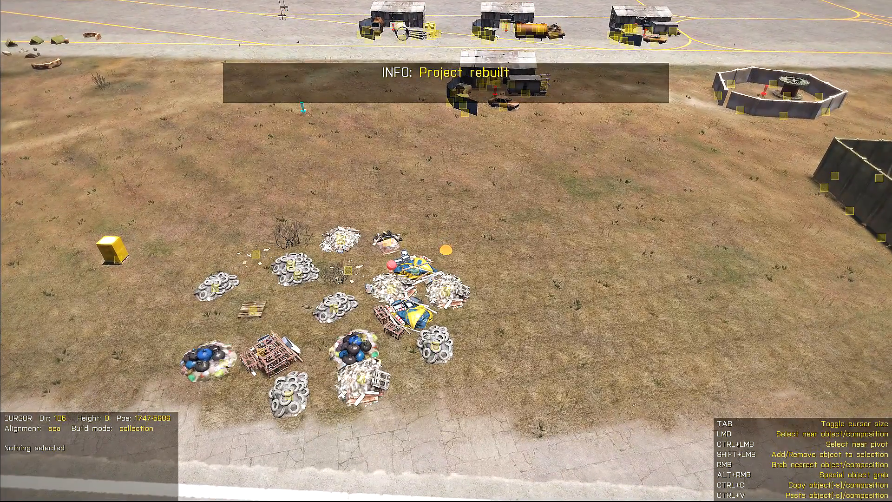
key(r)
key(r)
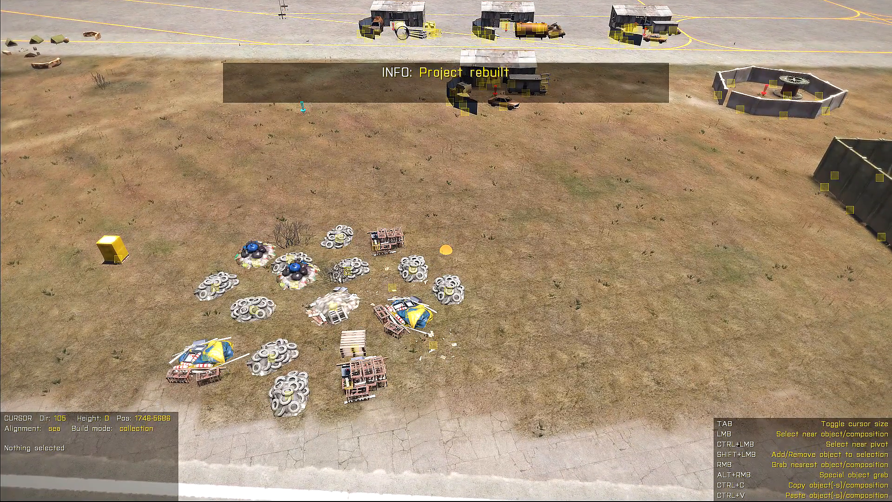
key(r)
key(r)
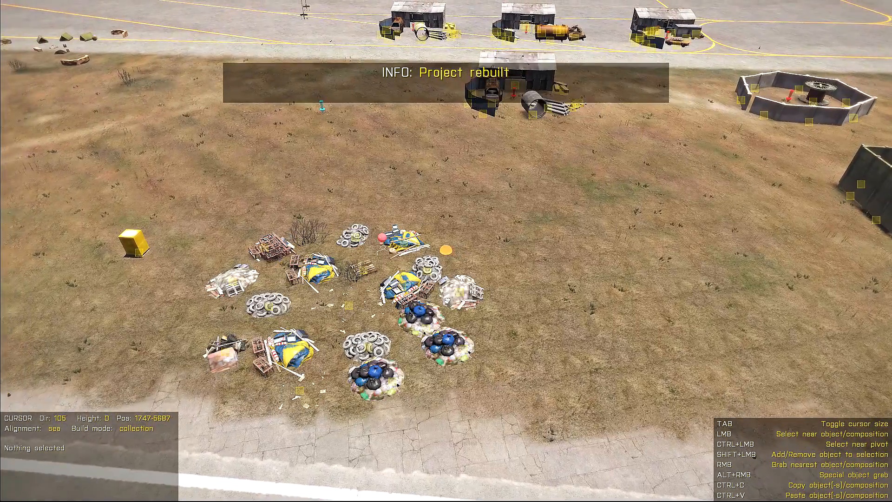
key(r)
key(r)
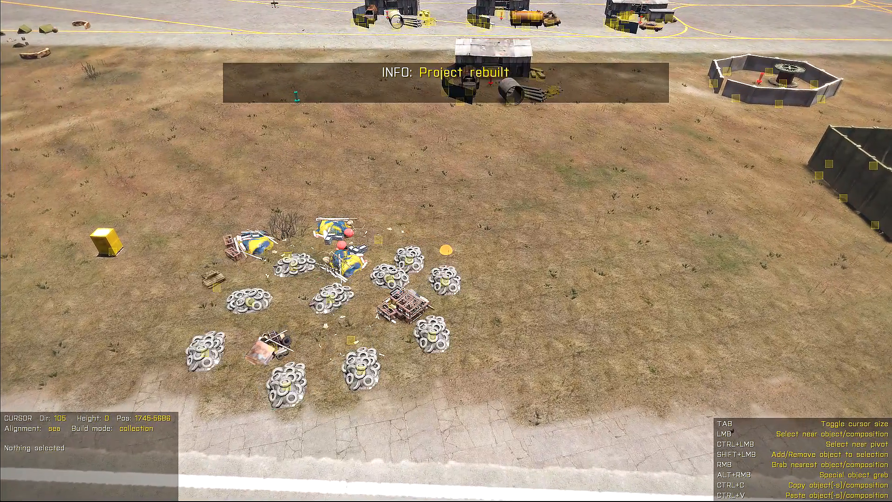
key(r)
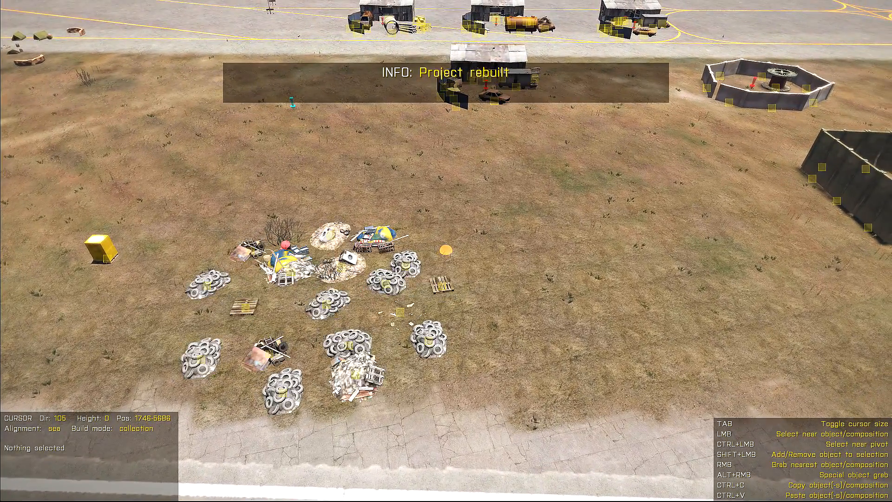
key(r)
Add the cm_shed_v3 composition from myCategory to the pr_shed prefab ten more times, and leave the prefab library
key(w)
key(d)
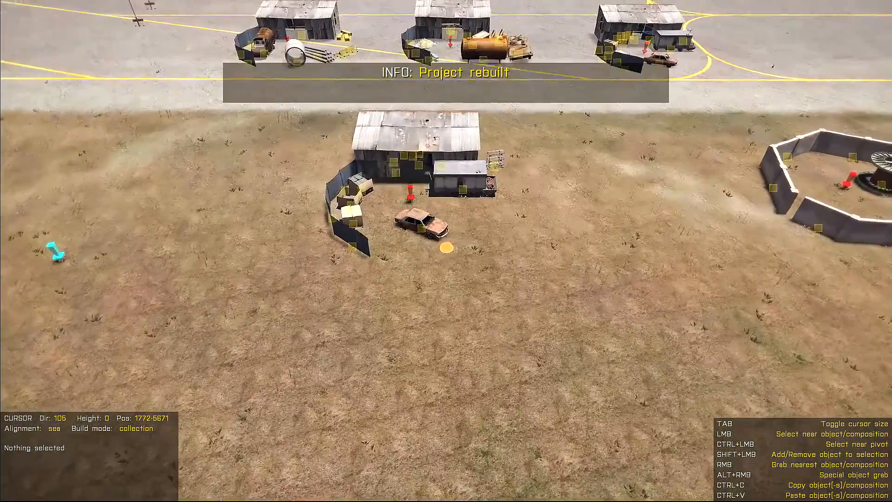
key(F4)
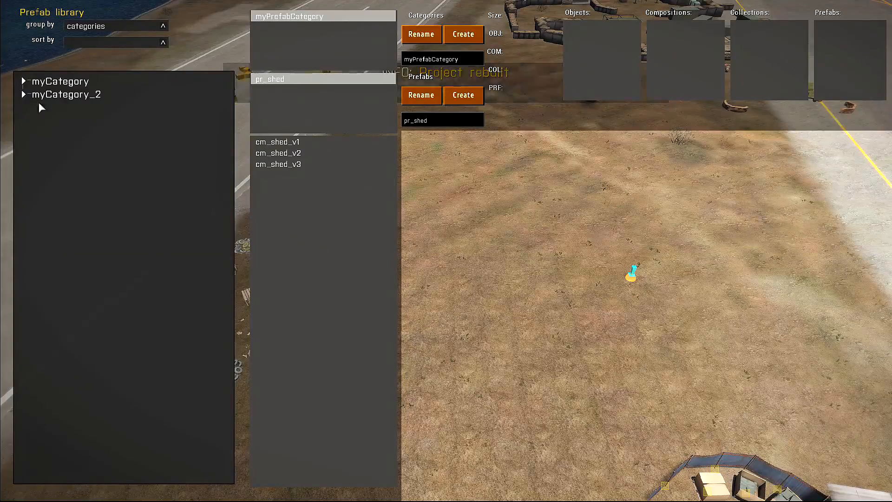
click(23, 81)
click(80, 122)
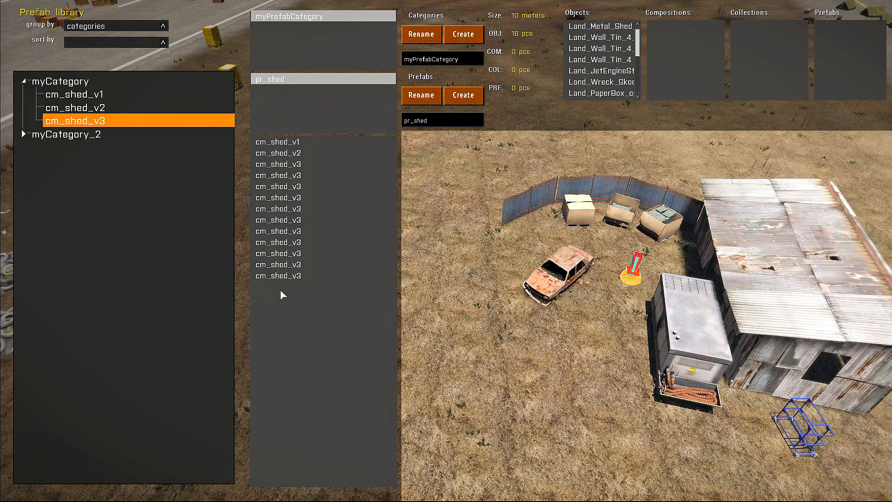
key(F4)
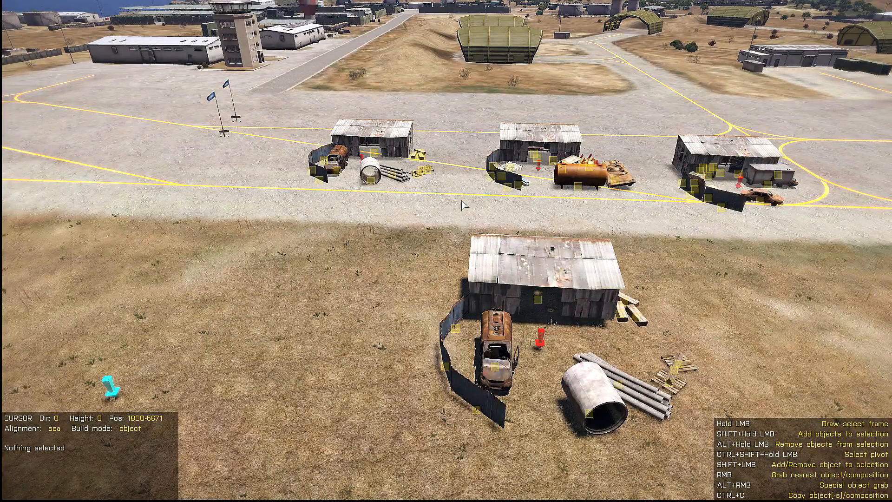
Select the cm_shed_v1 composition on the tarmac and place random col_garbage_1 collection objects around its shed
key(s)
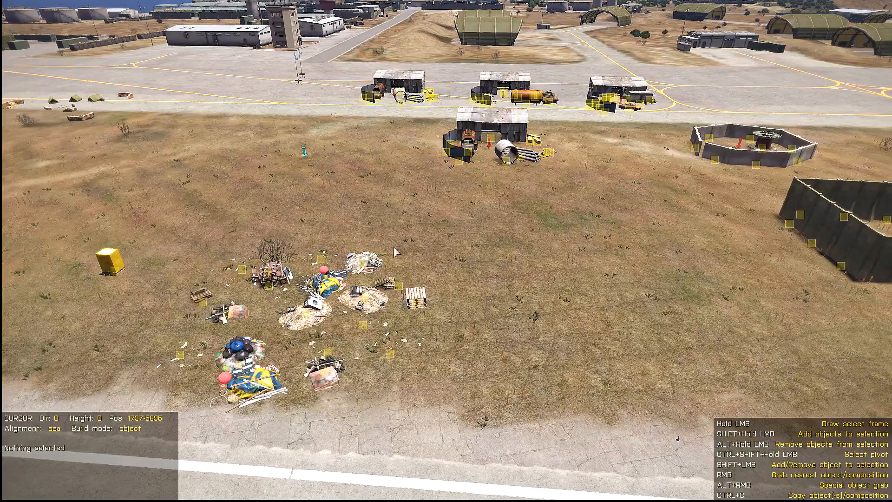
key(w)
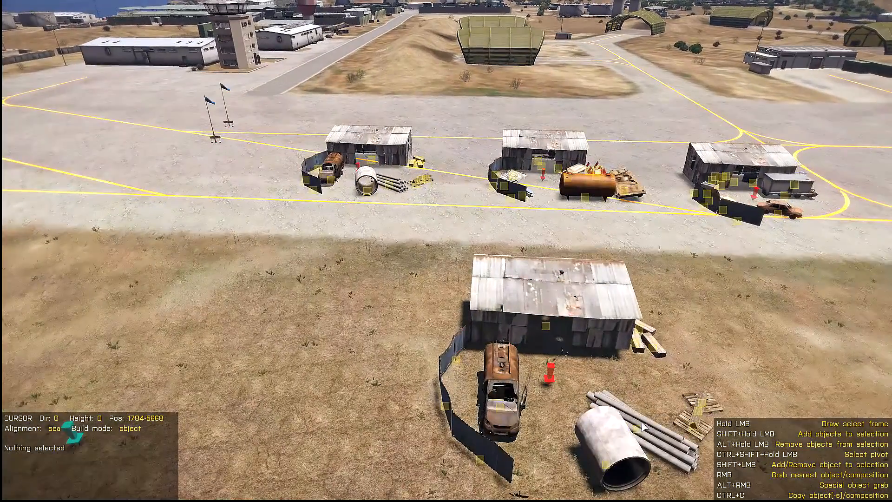
key(w)
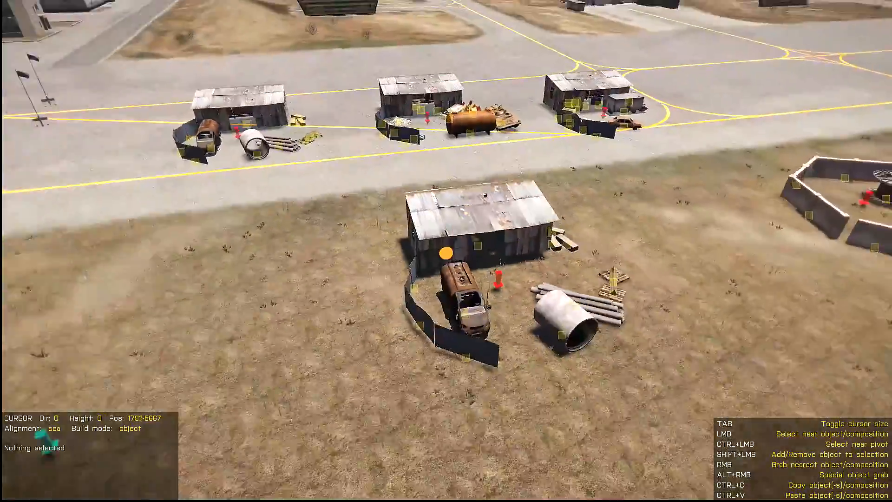
key(w)
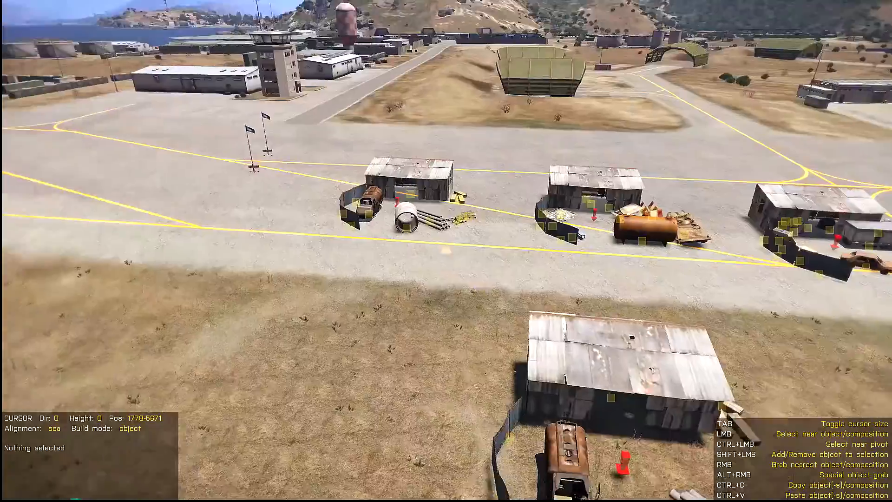
key(w)
click(446, 249)
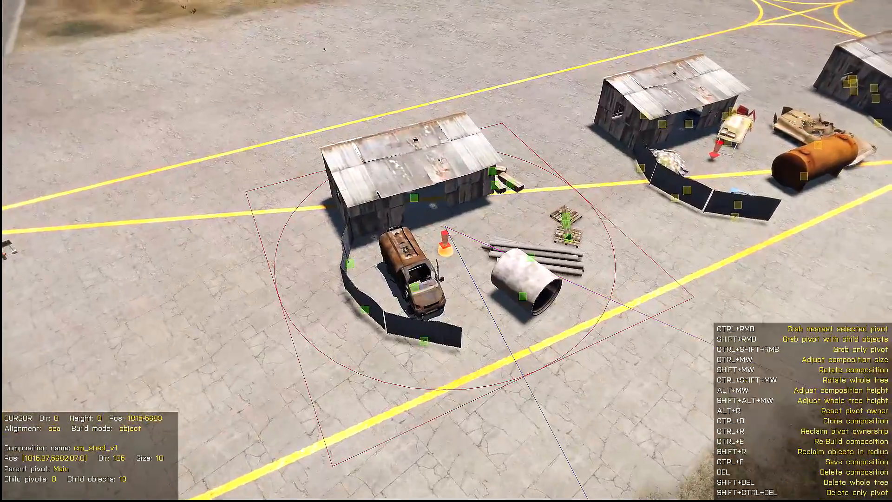
key(a)
click(446, 249)
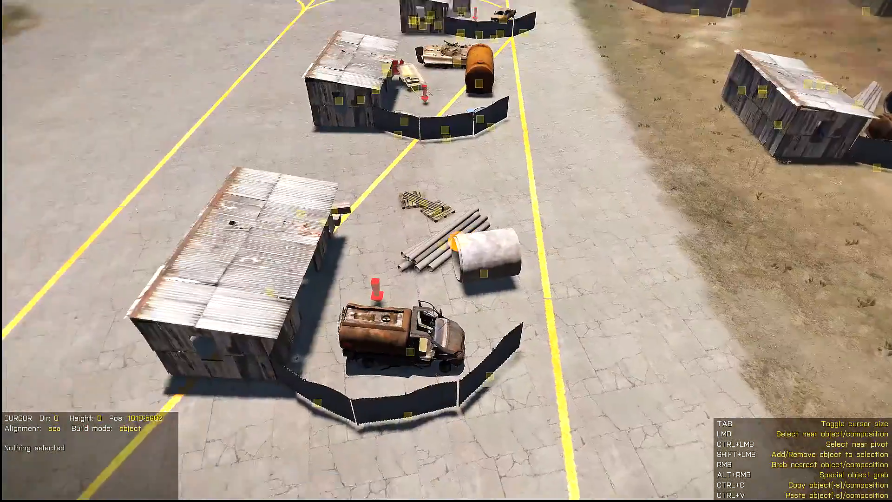
click(446, 249)
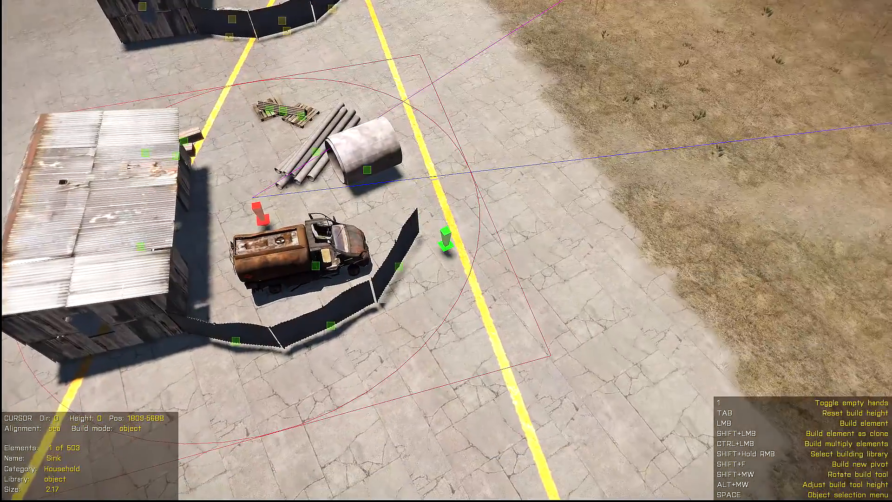
key(space)
click(538, 201)
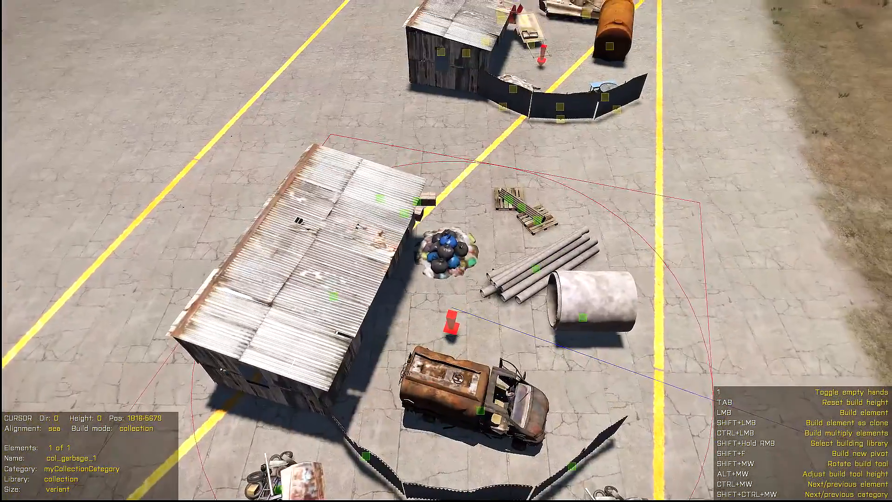
Place random col_garbage_1 objects around the other two shed compositions on the tarmac
key(w)
key(1)
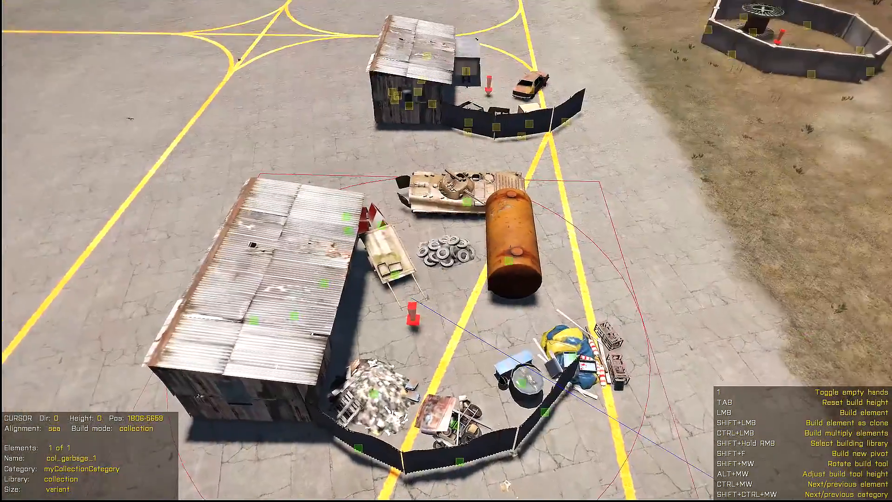
click(446, 251)
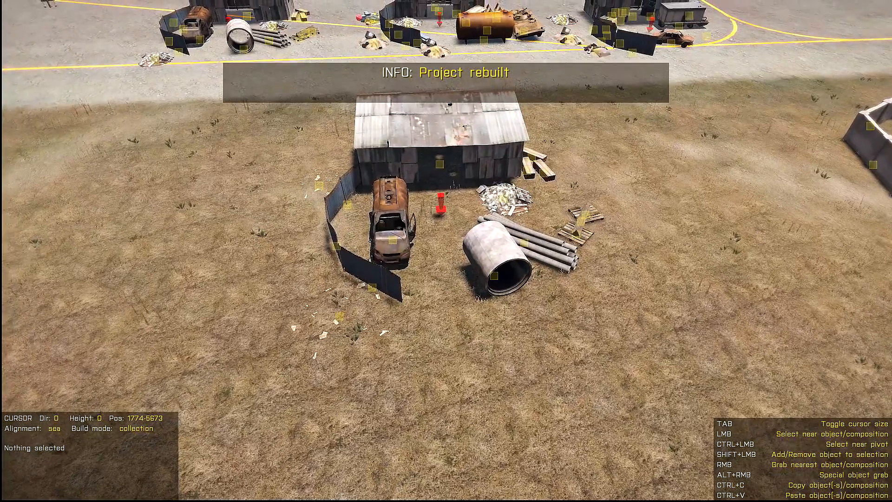
Rebuild the project repeatedly to randomize both the pr_shed variant and the garbage objects around all the sheds
key(r)
key(r)
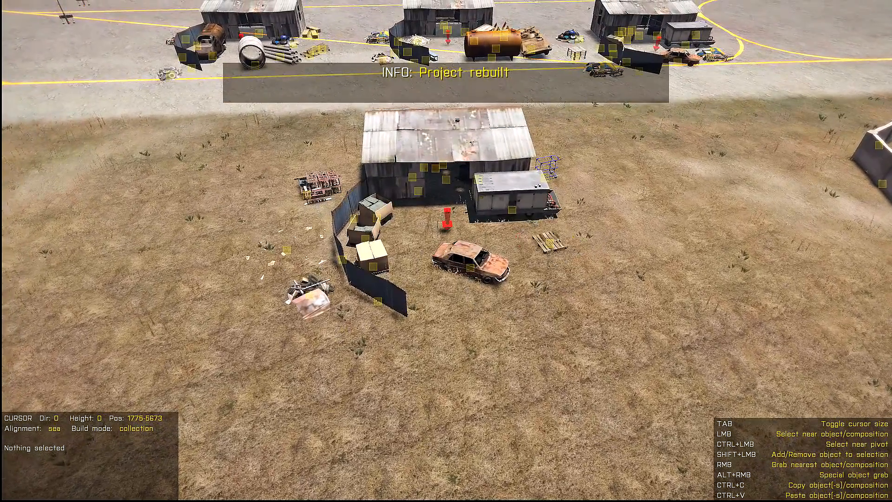
key(r)
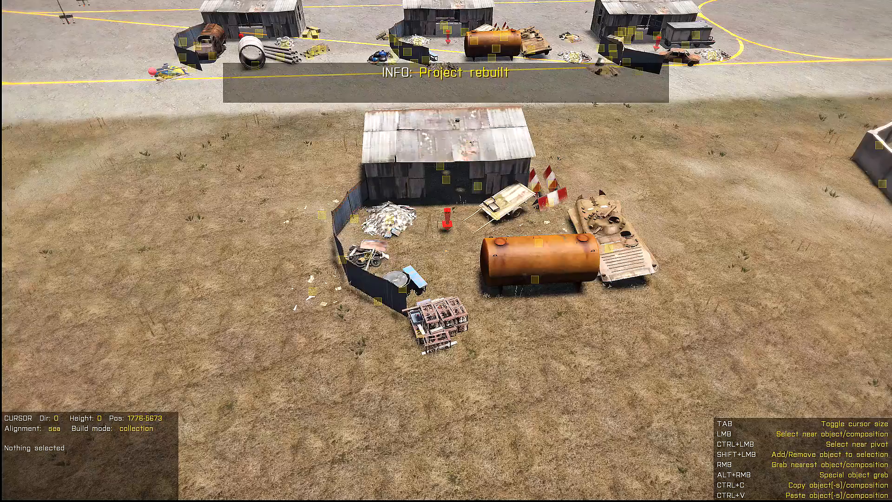
key(r)
key(r)
key(r)
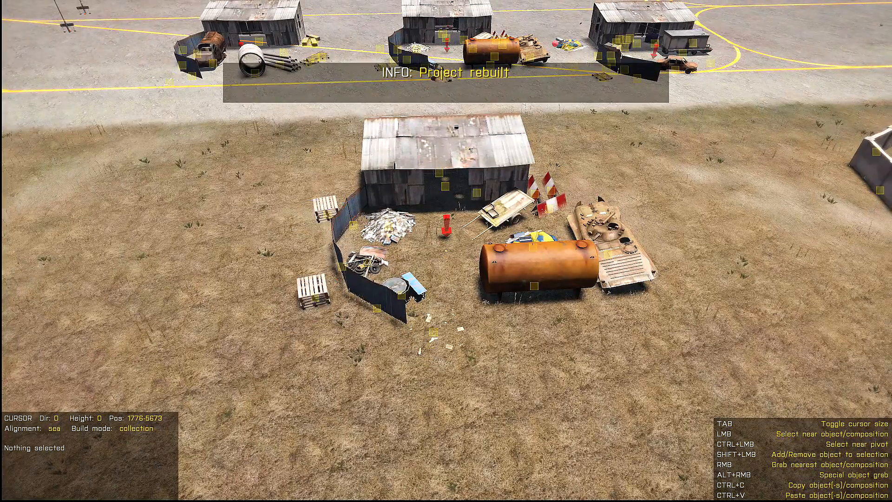
key(r)
key(r)
key(r)
key(s)
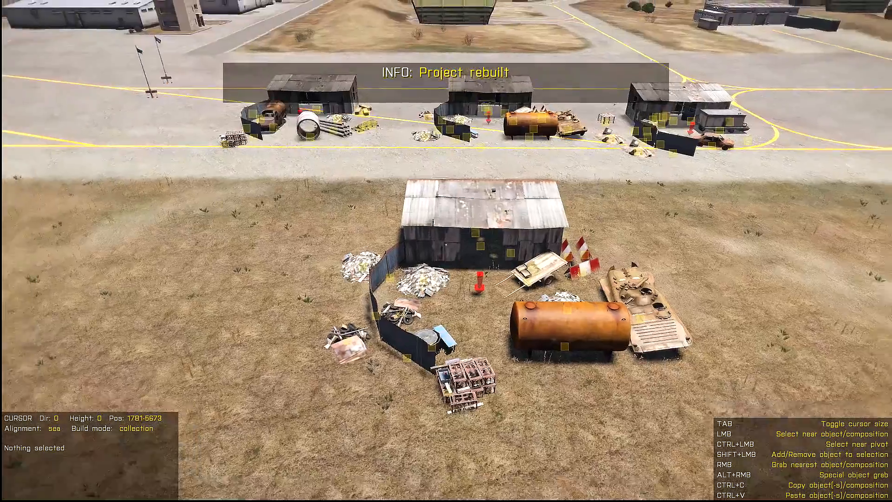